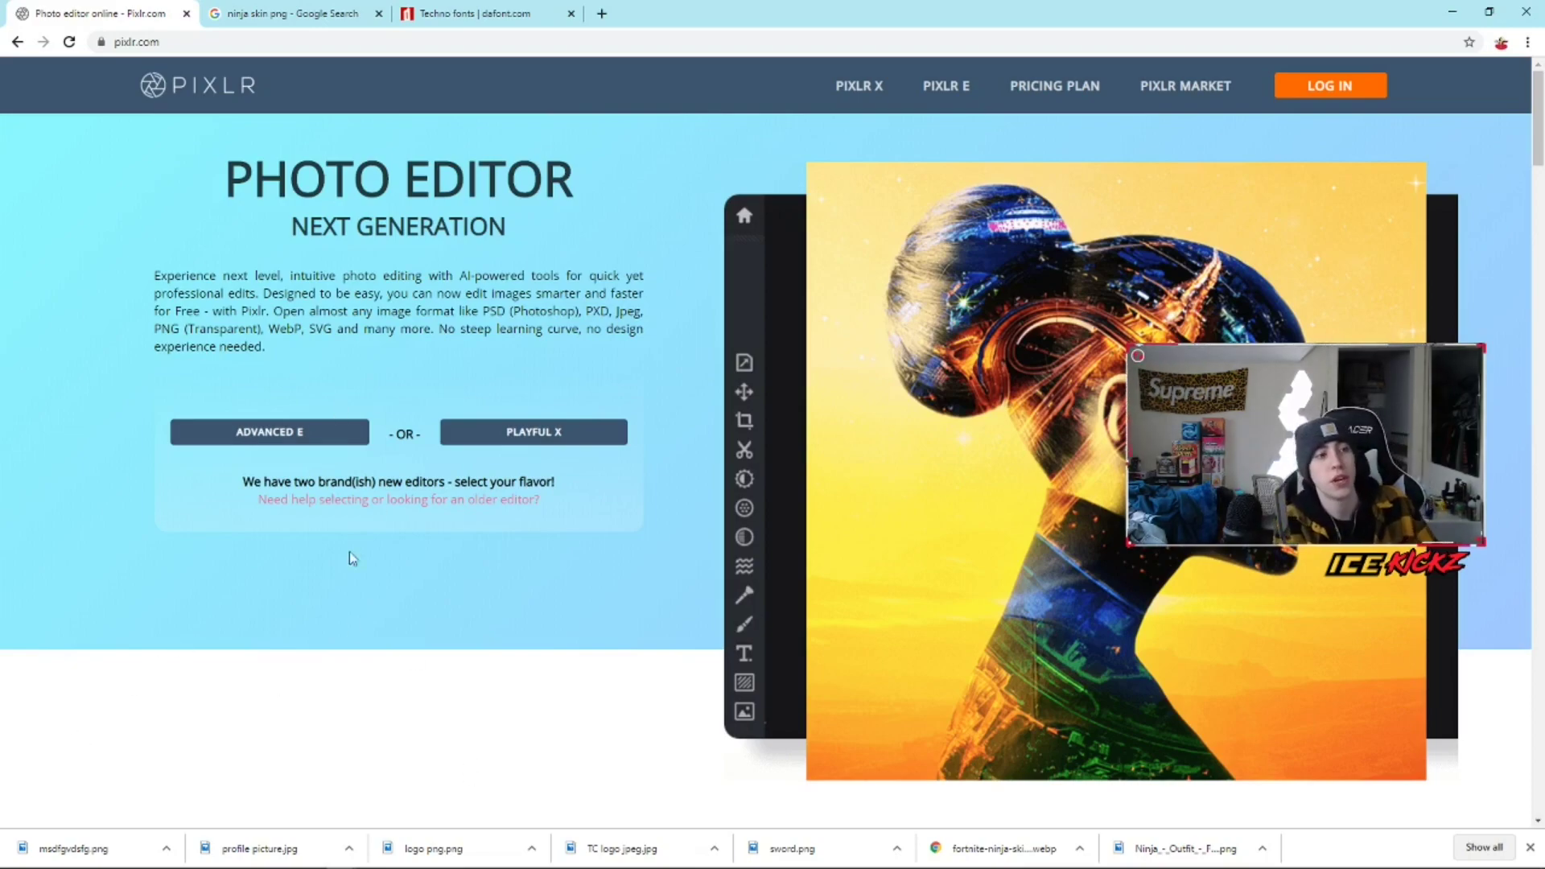
- In the advanced editor, create a new transparent 800 × 800 image named 'Logo'
left_click(304, 438)
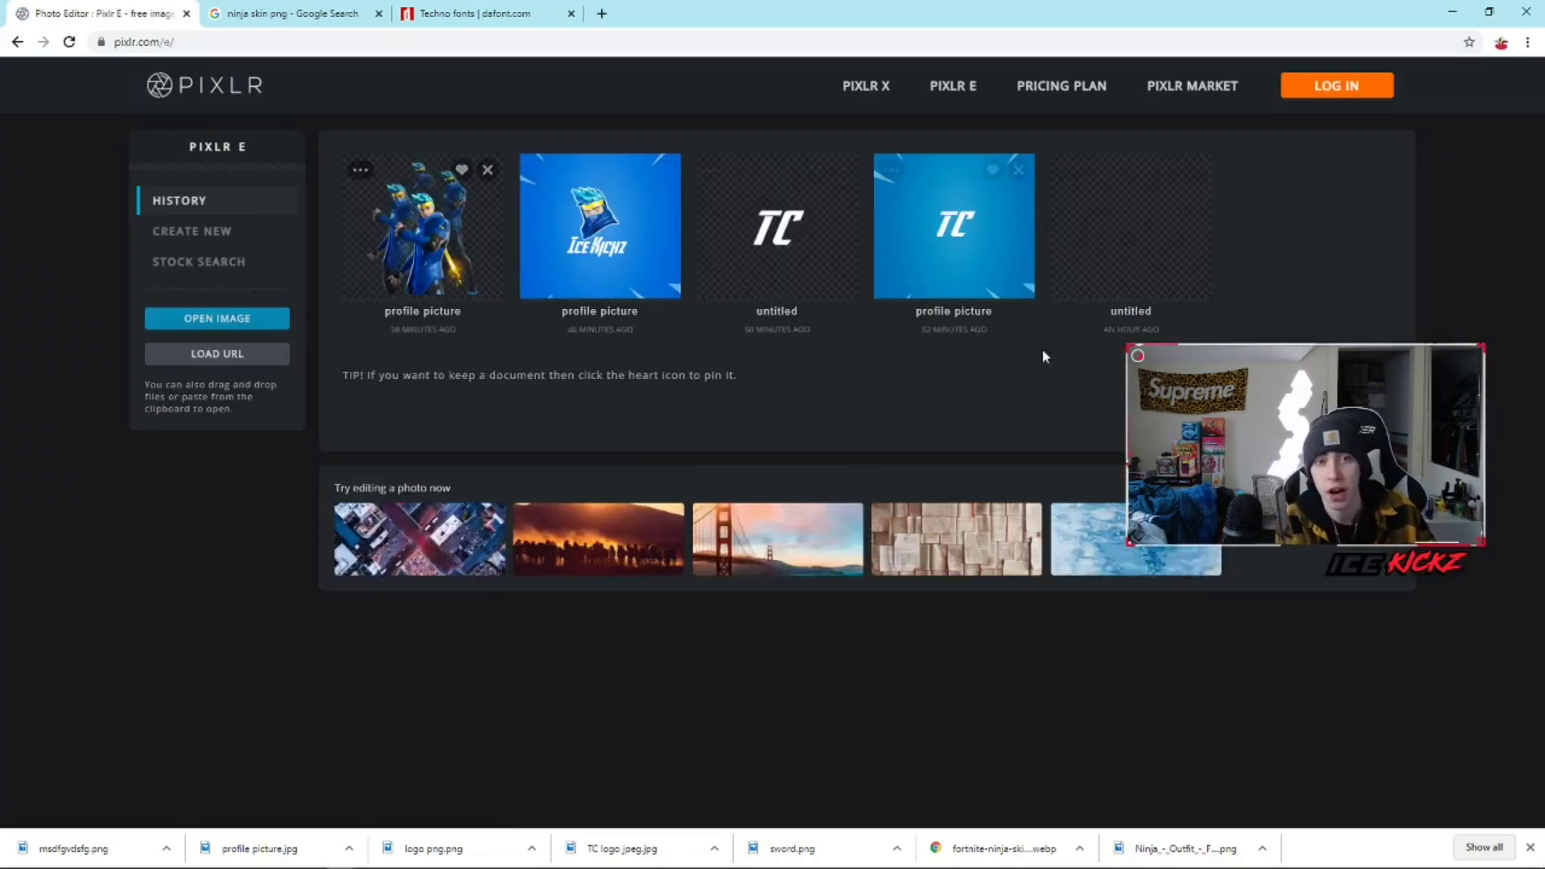
left_click(227, 235)
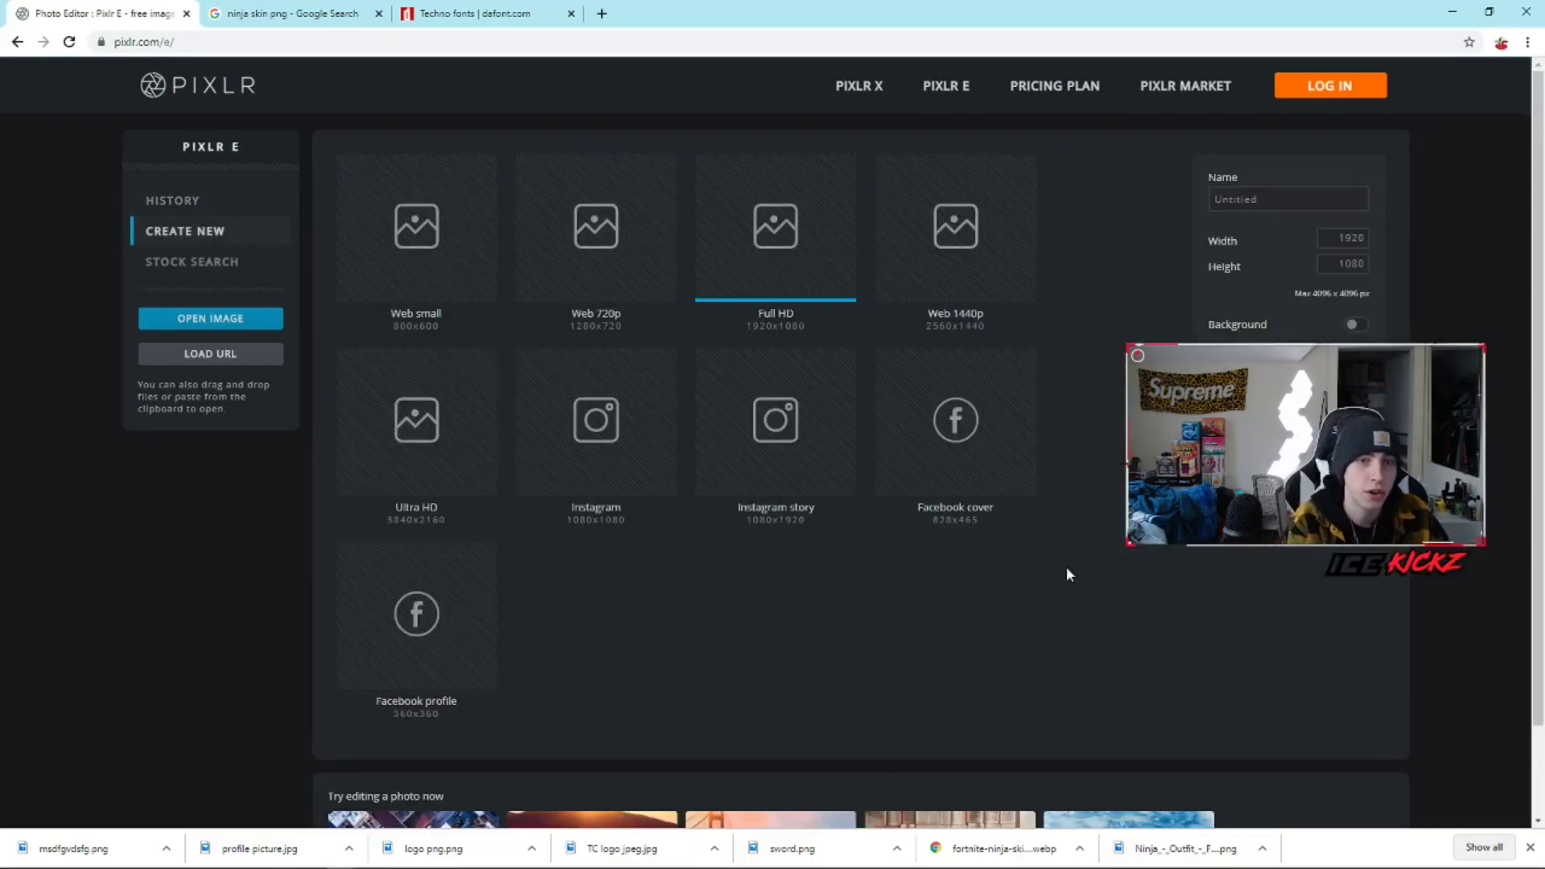
left_click(1280, 198)
double_click(1280, 199)
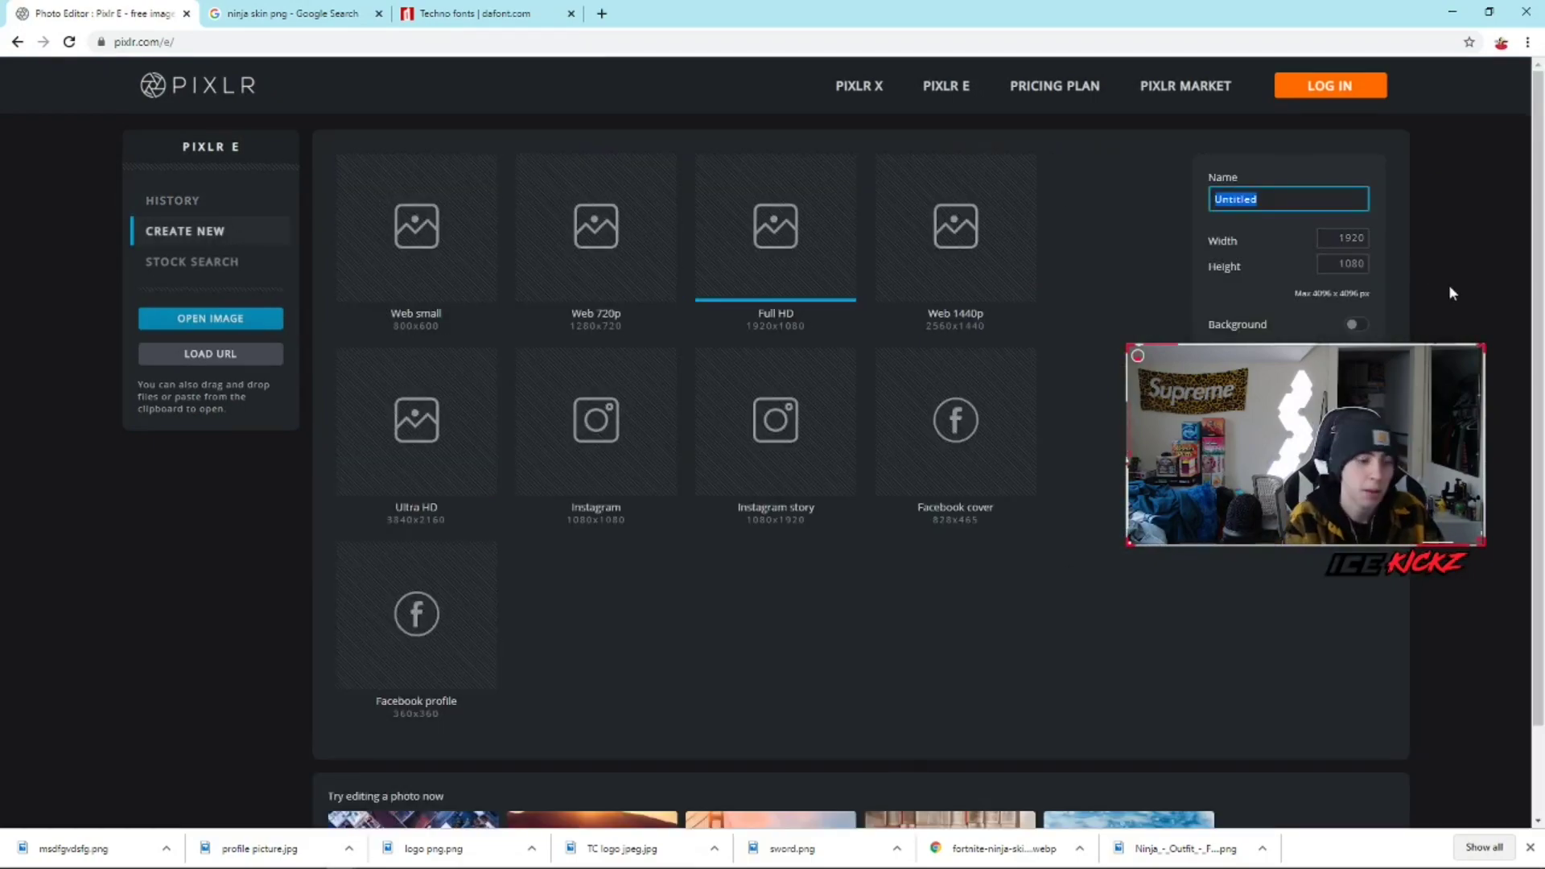
type("Logo")
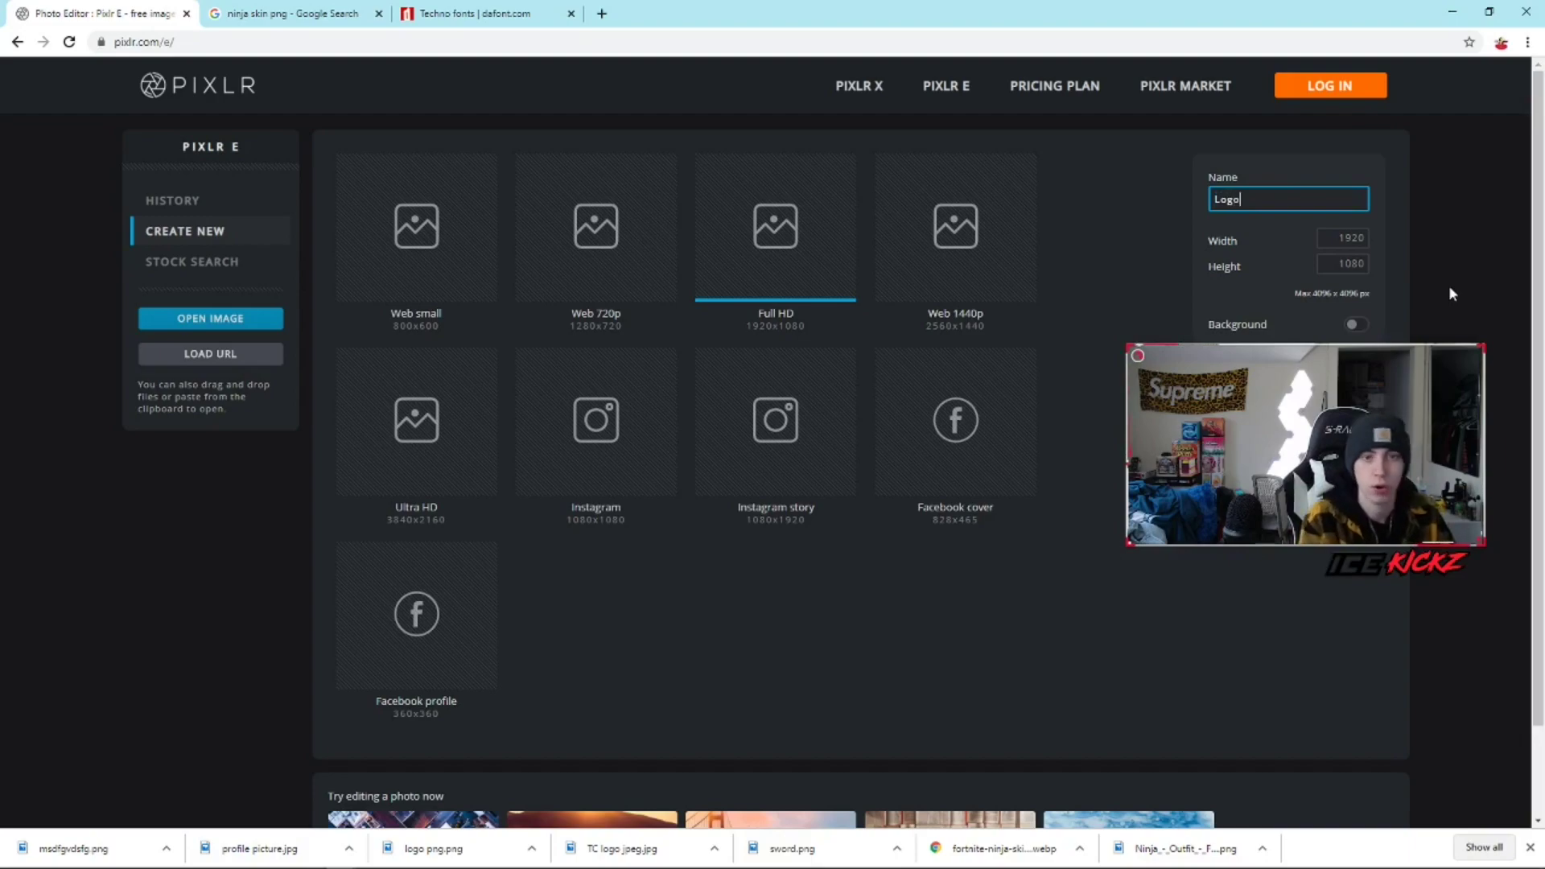
key("Tab")
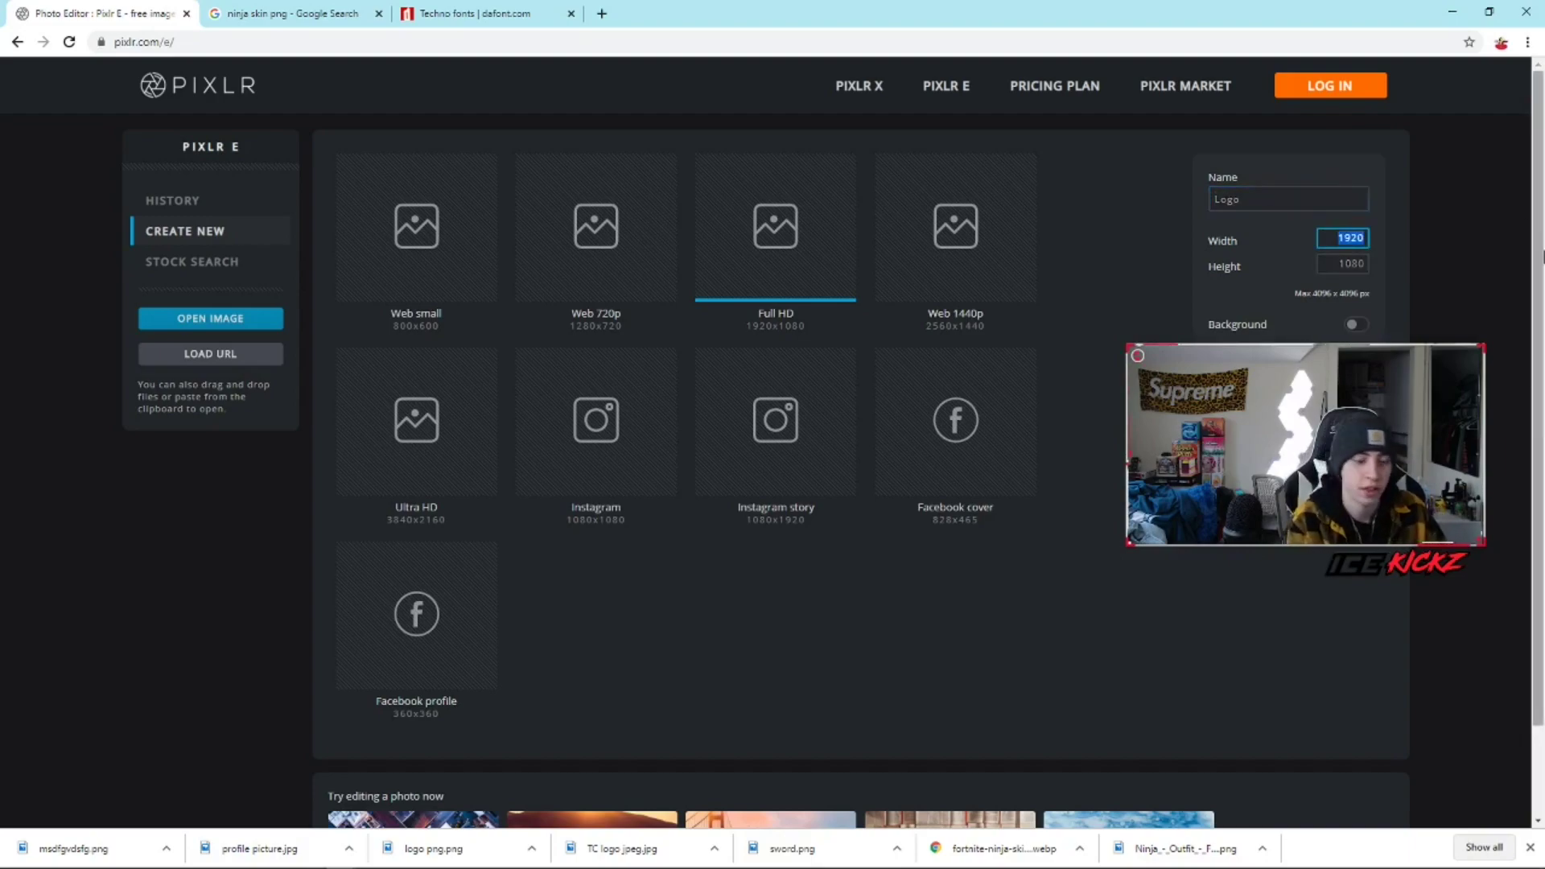
type("800")
key("Tab")
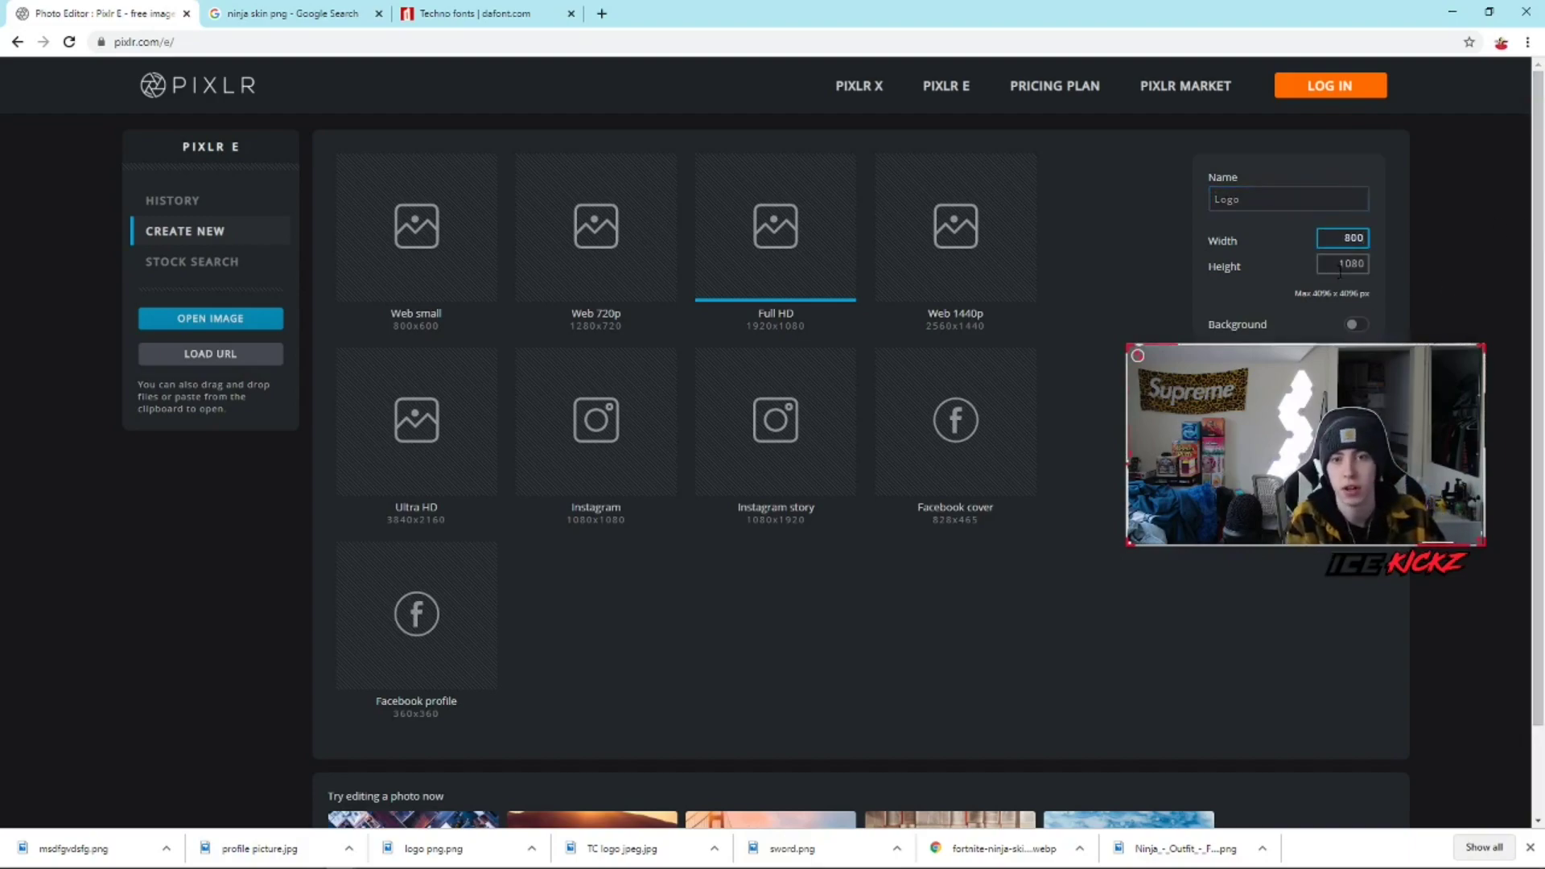
type("800")
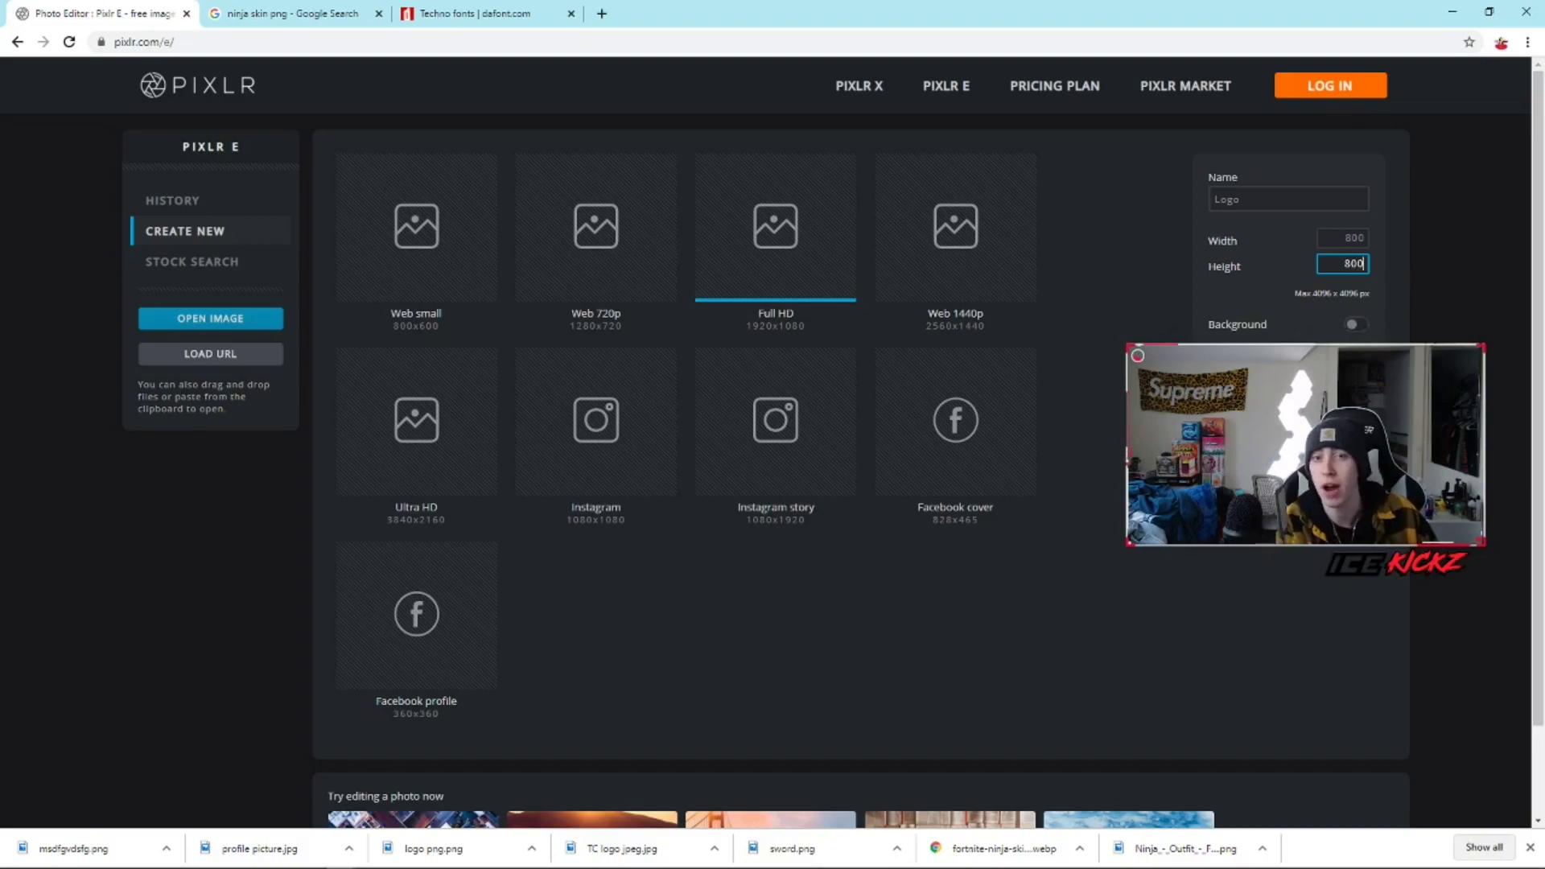
left_click(1288, 368)
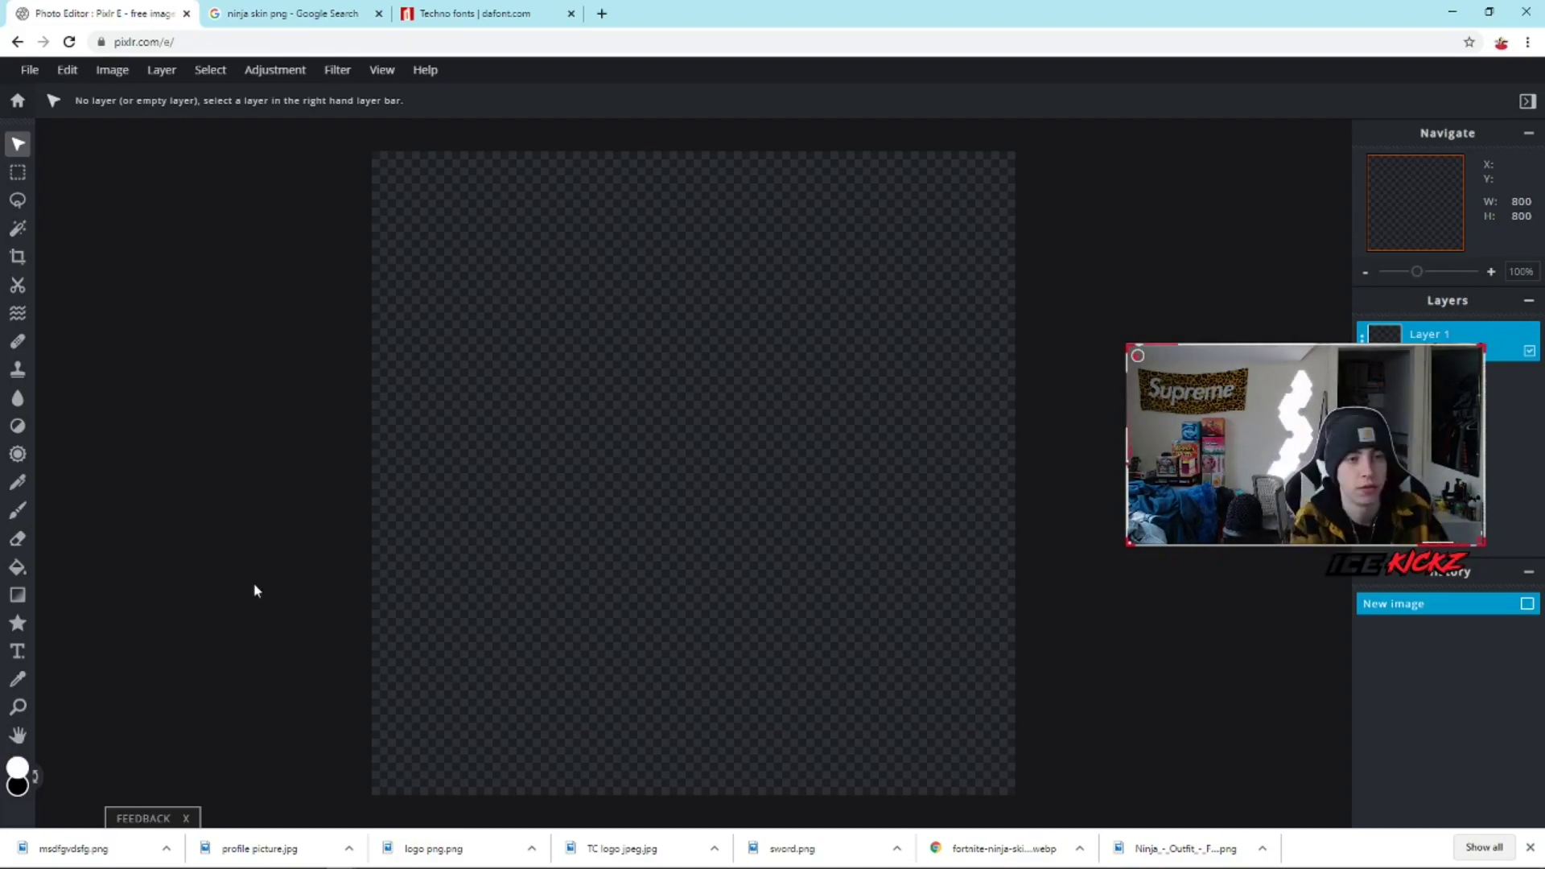
- Add the pink burst background file as a new layer
left_click(161, 70)
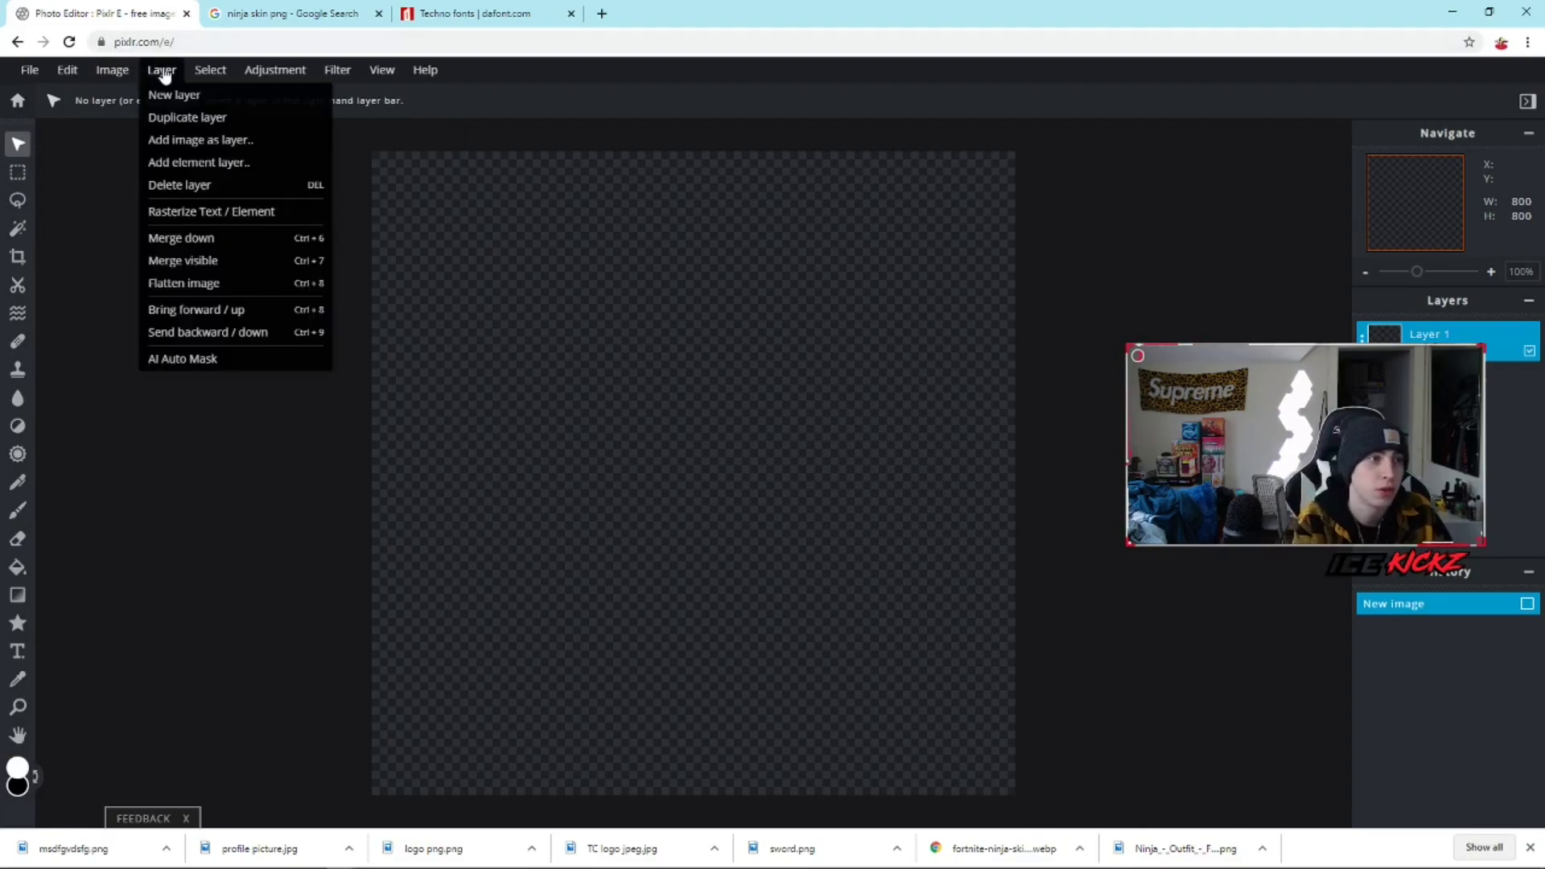
left_click(229, 145)
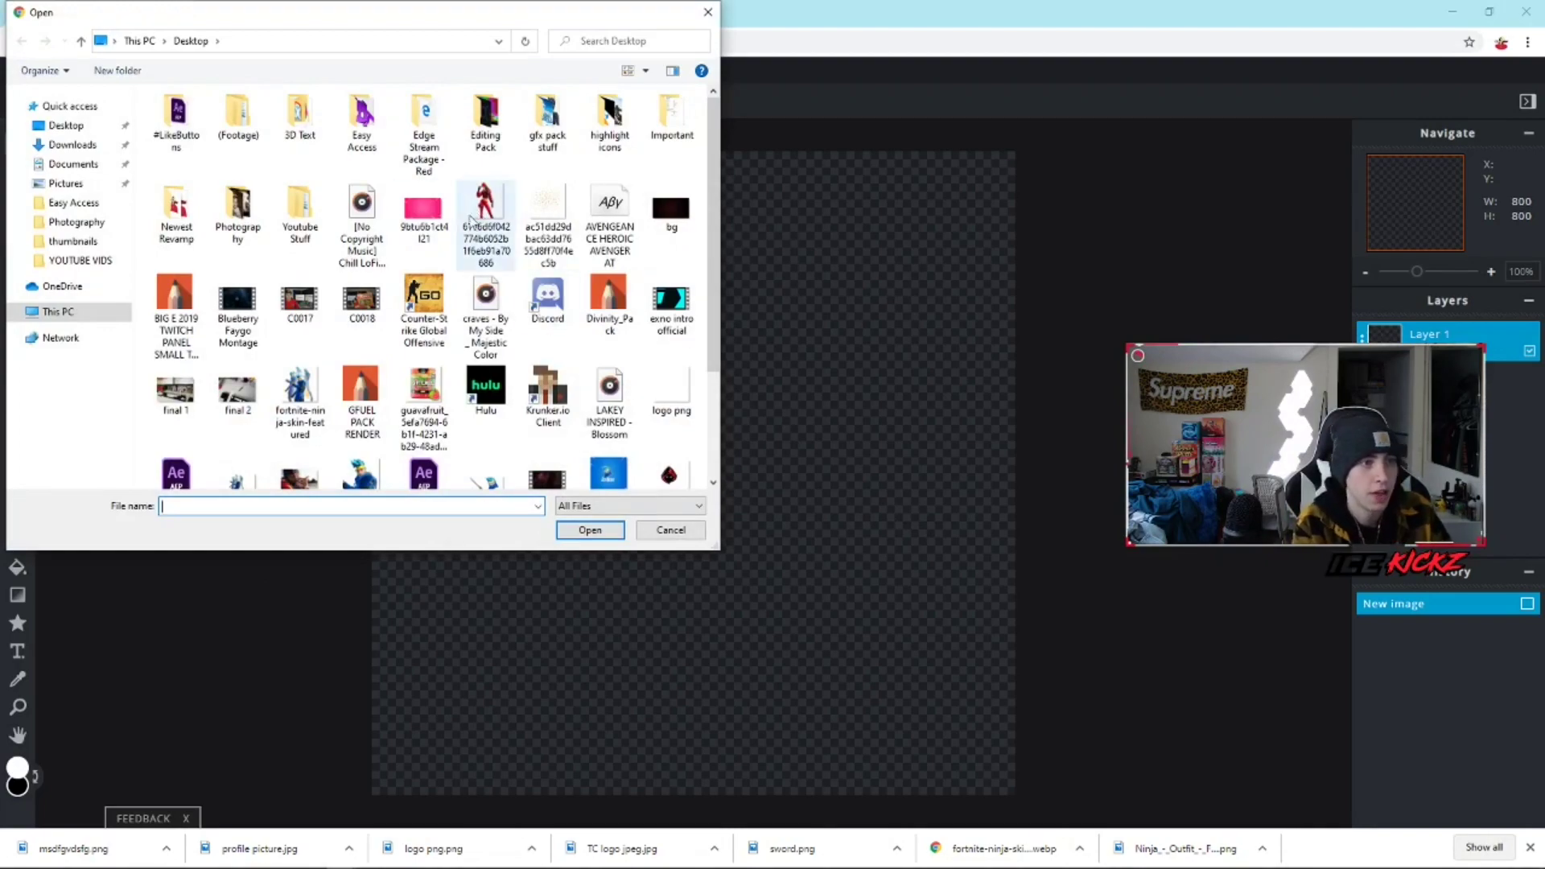
double_click(422, 211)
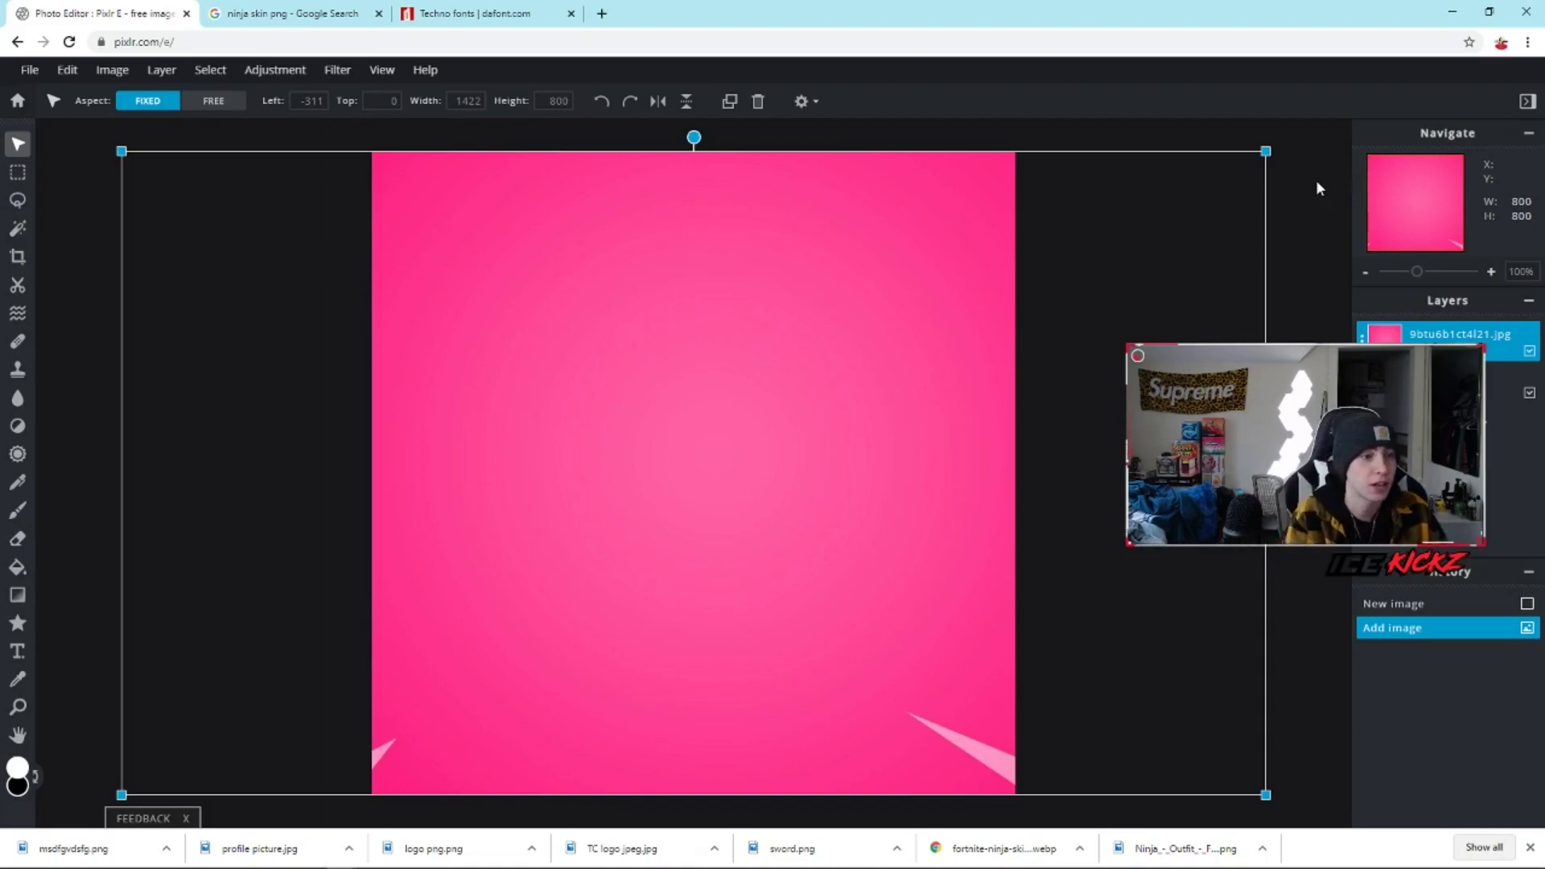
- Stretch the pink layer freely, without keeping proportions, so it fills the 800 × 800 canvas
left_click_drag(1267, 153, 1277, 166)
key("shift")
left_click_drag(1275, 147, 720, 154)
left_click_drag(479, 386, 726, 402)
key("shift")
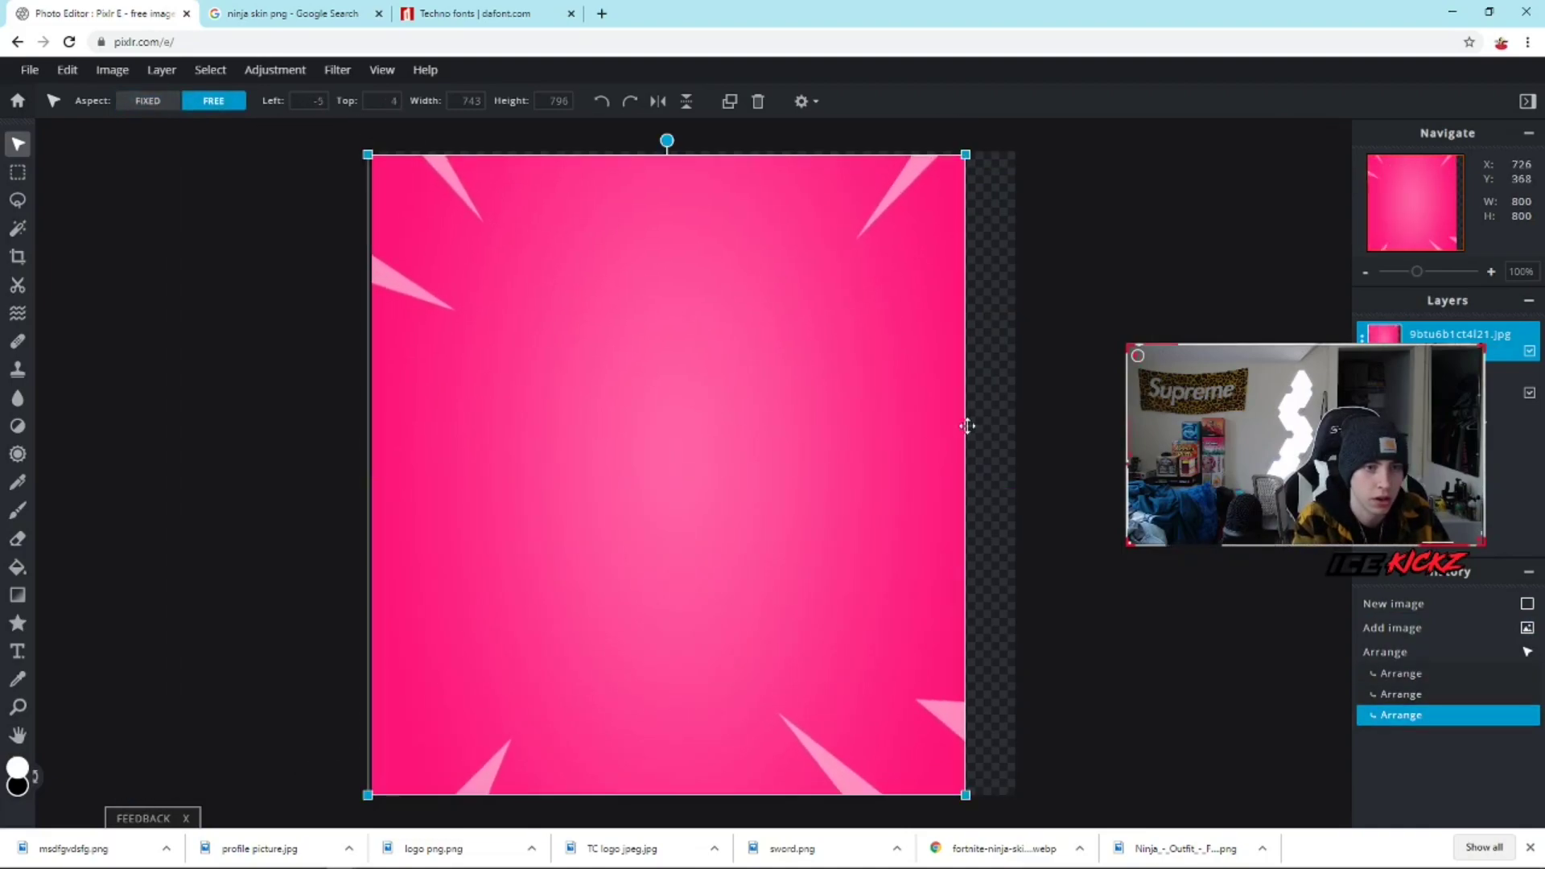
left_click_drag(970, 156, 1024, 153)
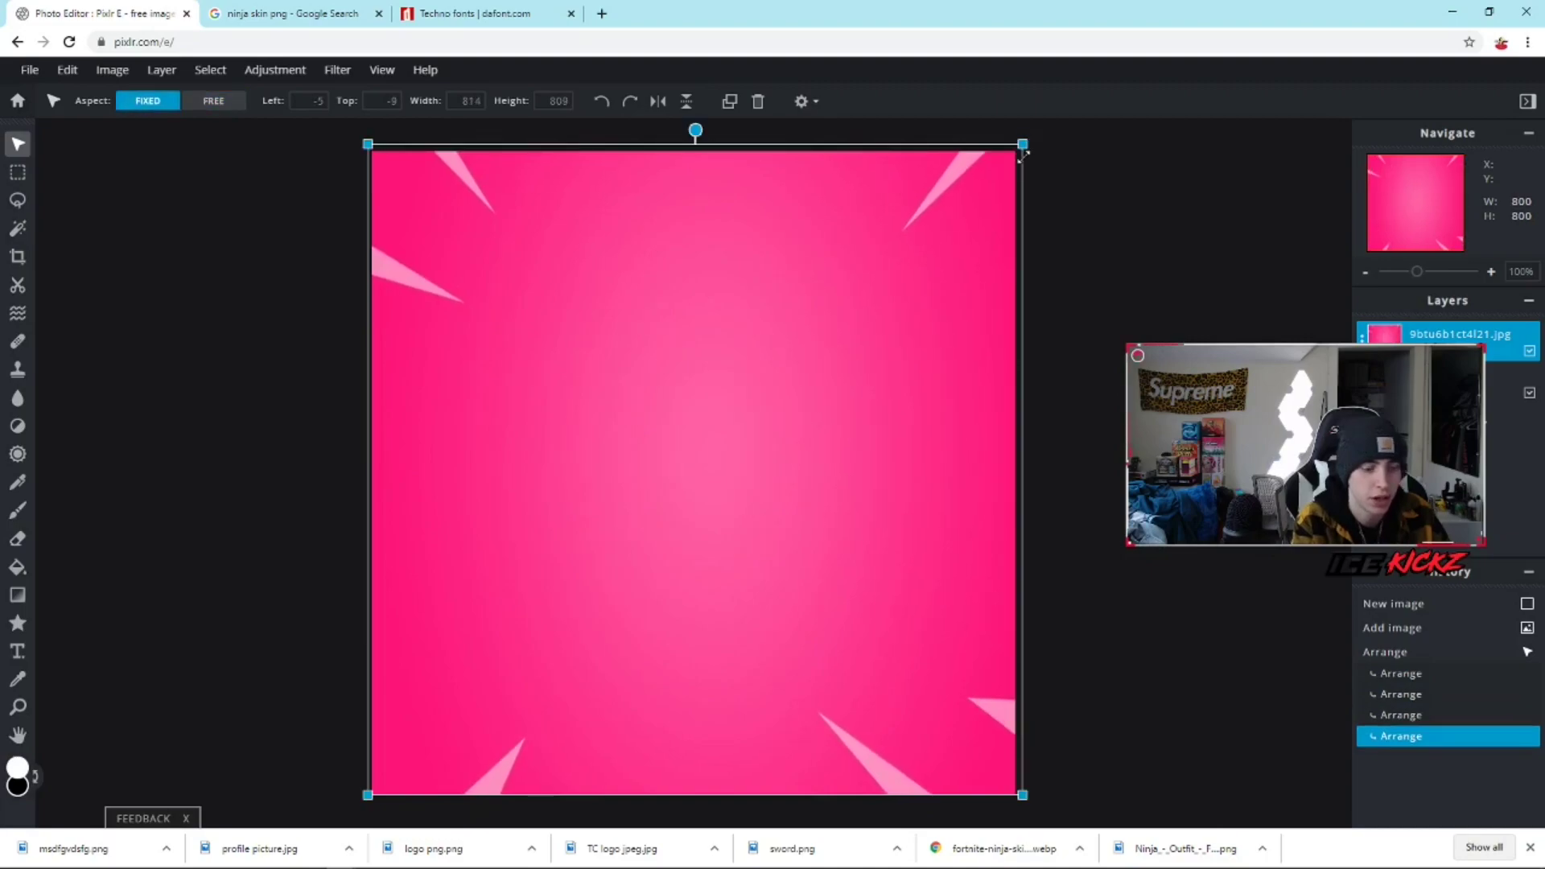
key("Escape")
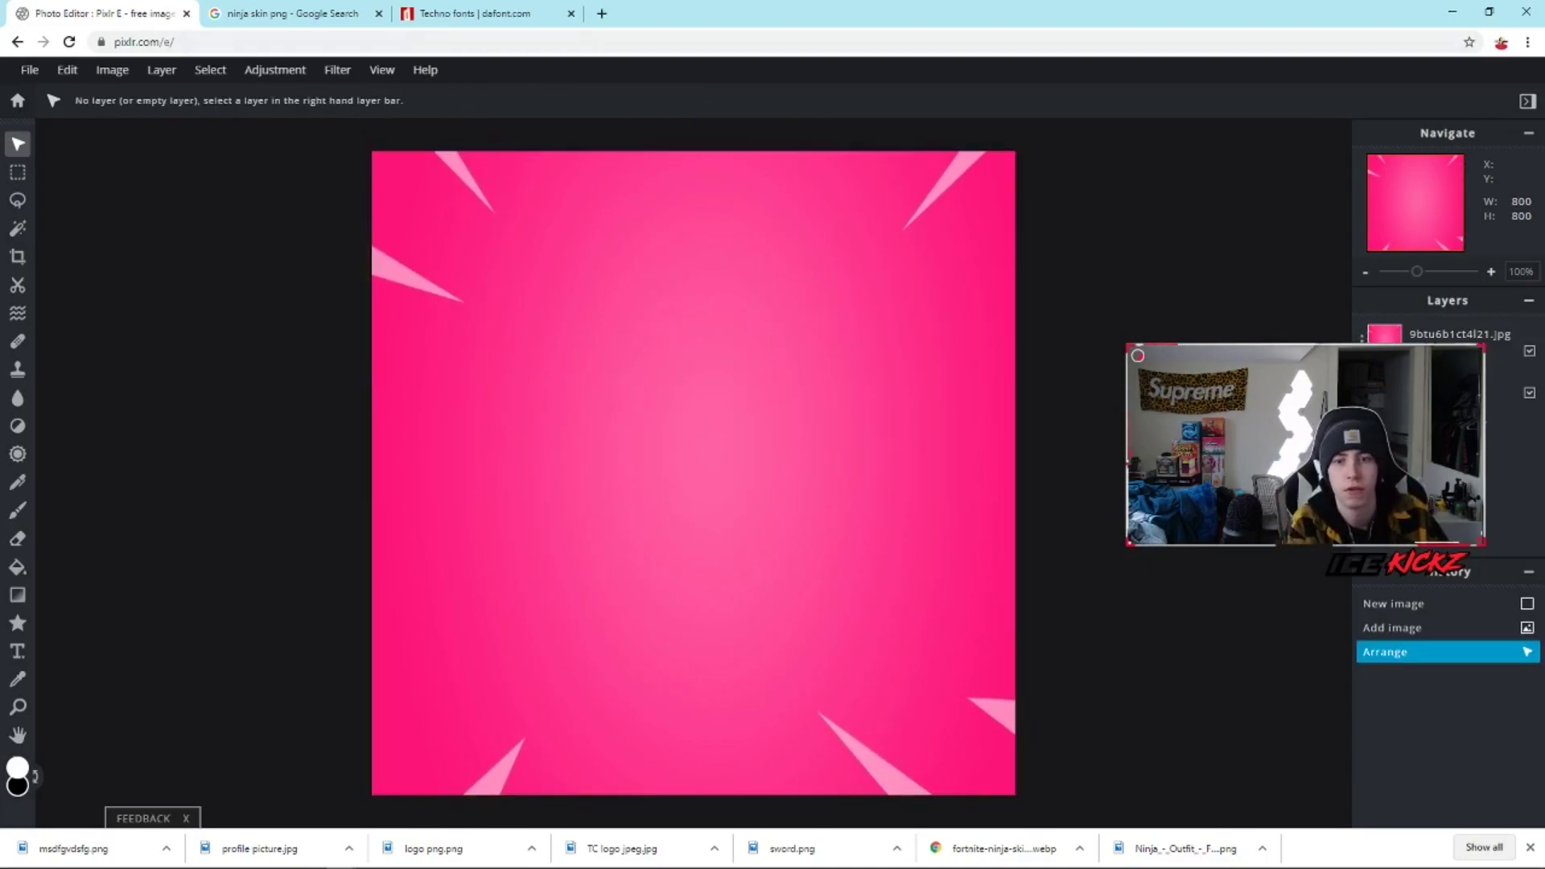
left_click(1449, 334)
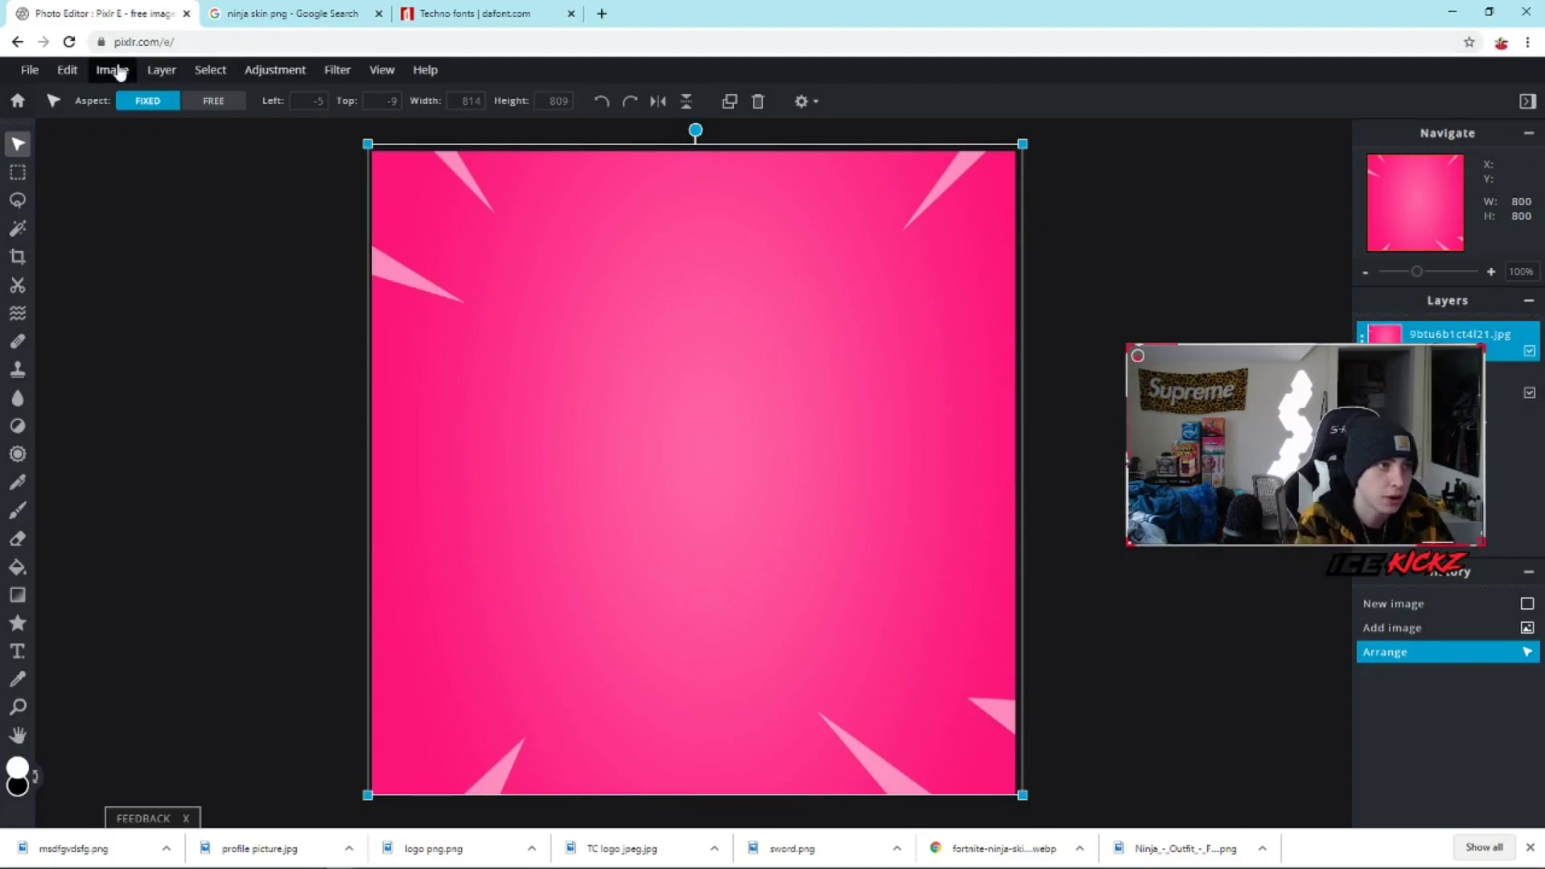
- Shift the background's hue to about -43 with Hue & Saturation
left_click(161, 70)
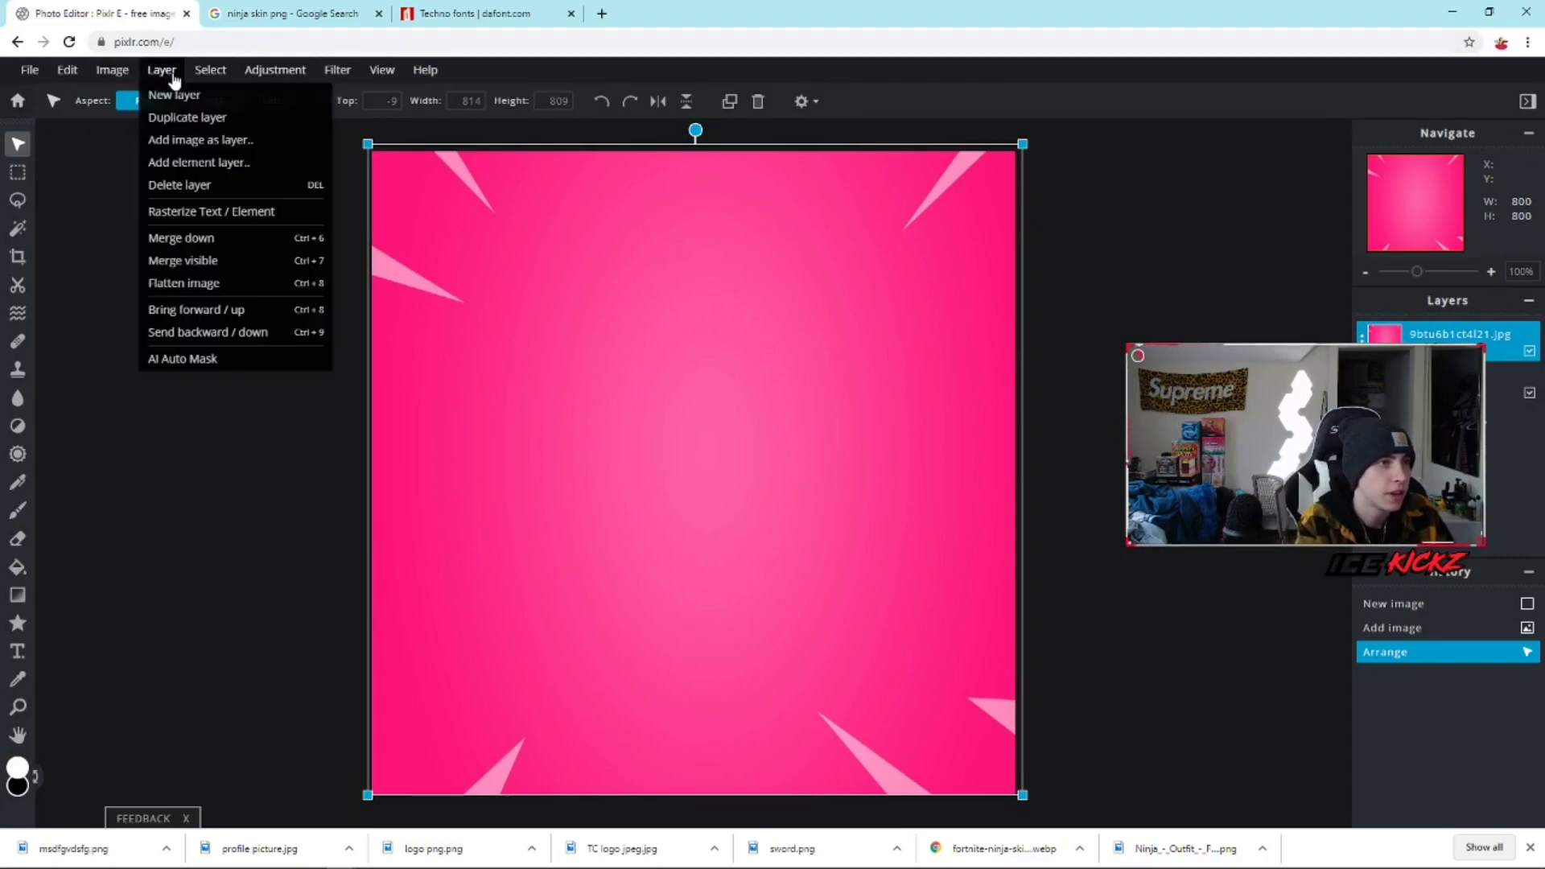
left_click(274, 70)
left_click(318, 167)
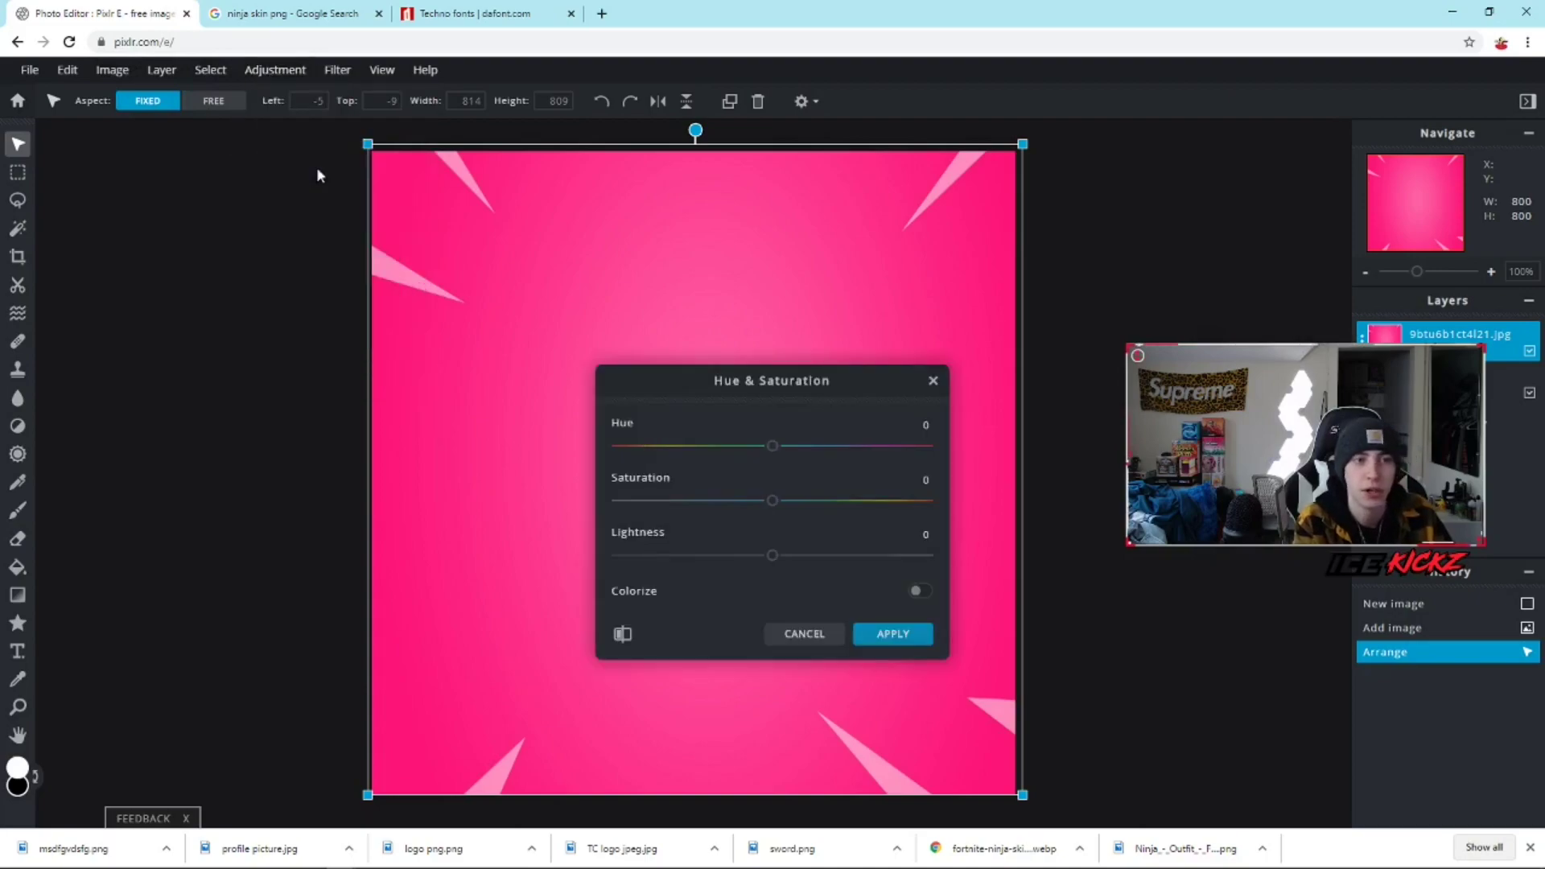
left_click_drag(773, 446, 703, 453)
key("Return")
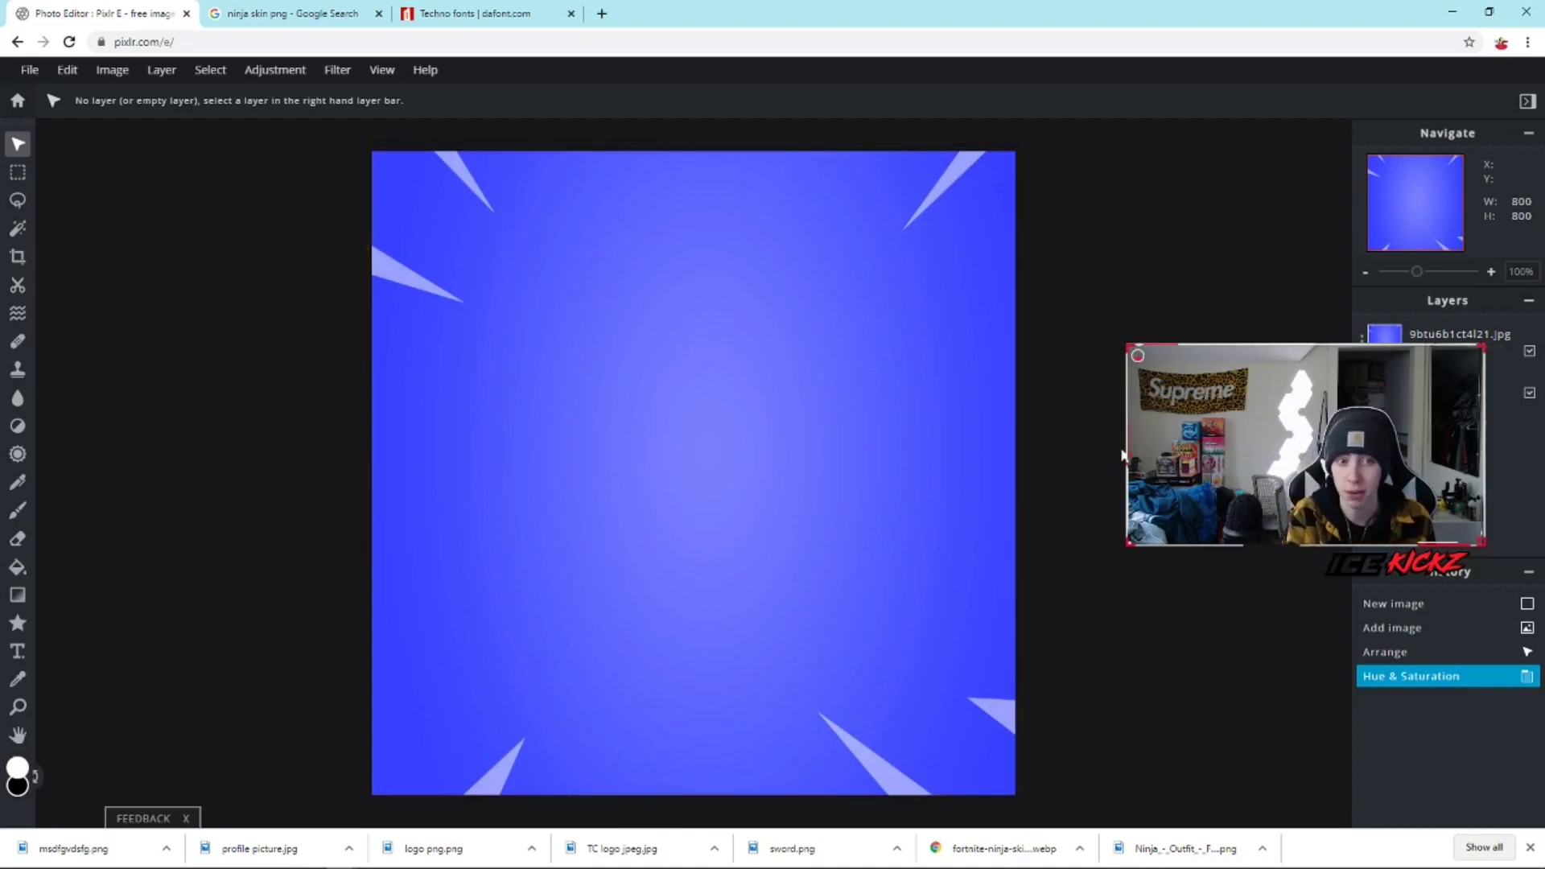
- Apply a second hue shift of about -20 to make the burst bright blue
left_click(998, 402)
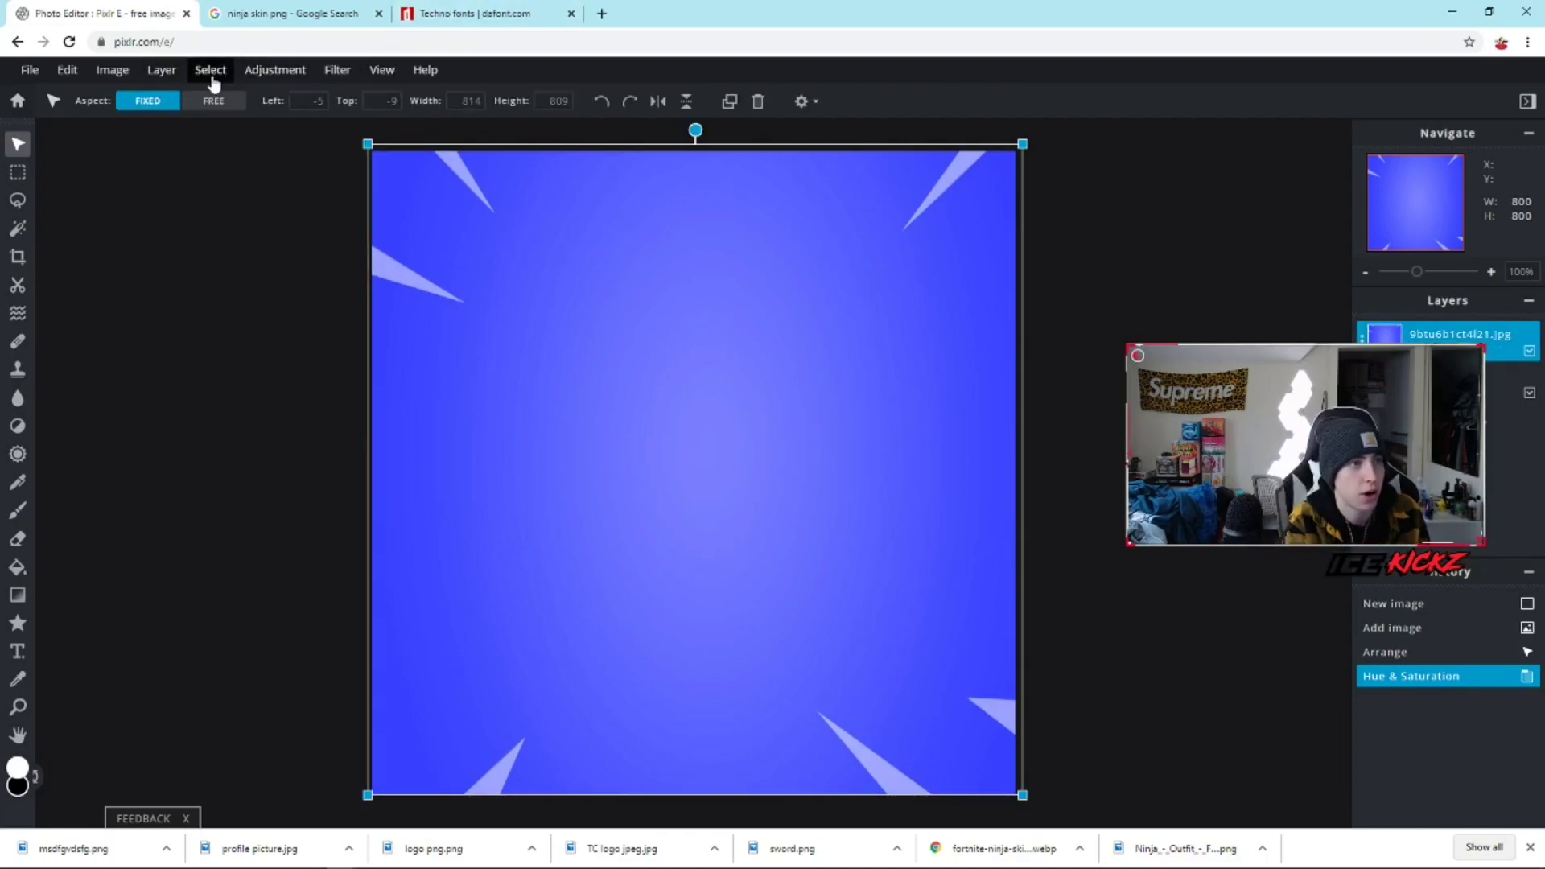
left_click(274, 71)
left_click(333, 166)
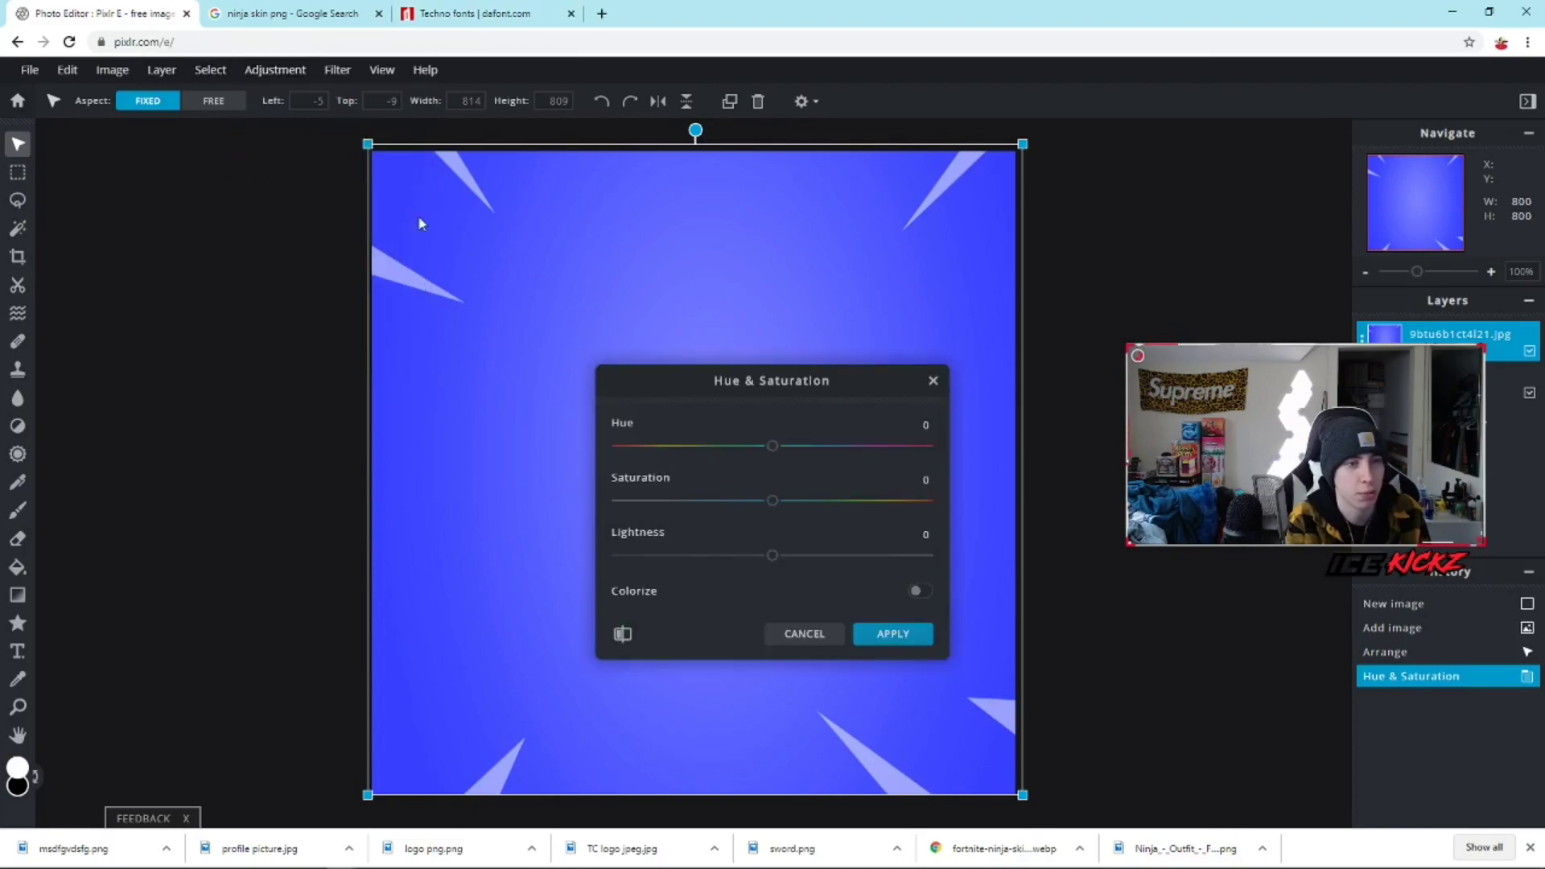
left_click_drag(772, 456, 752, 455)
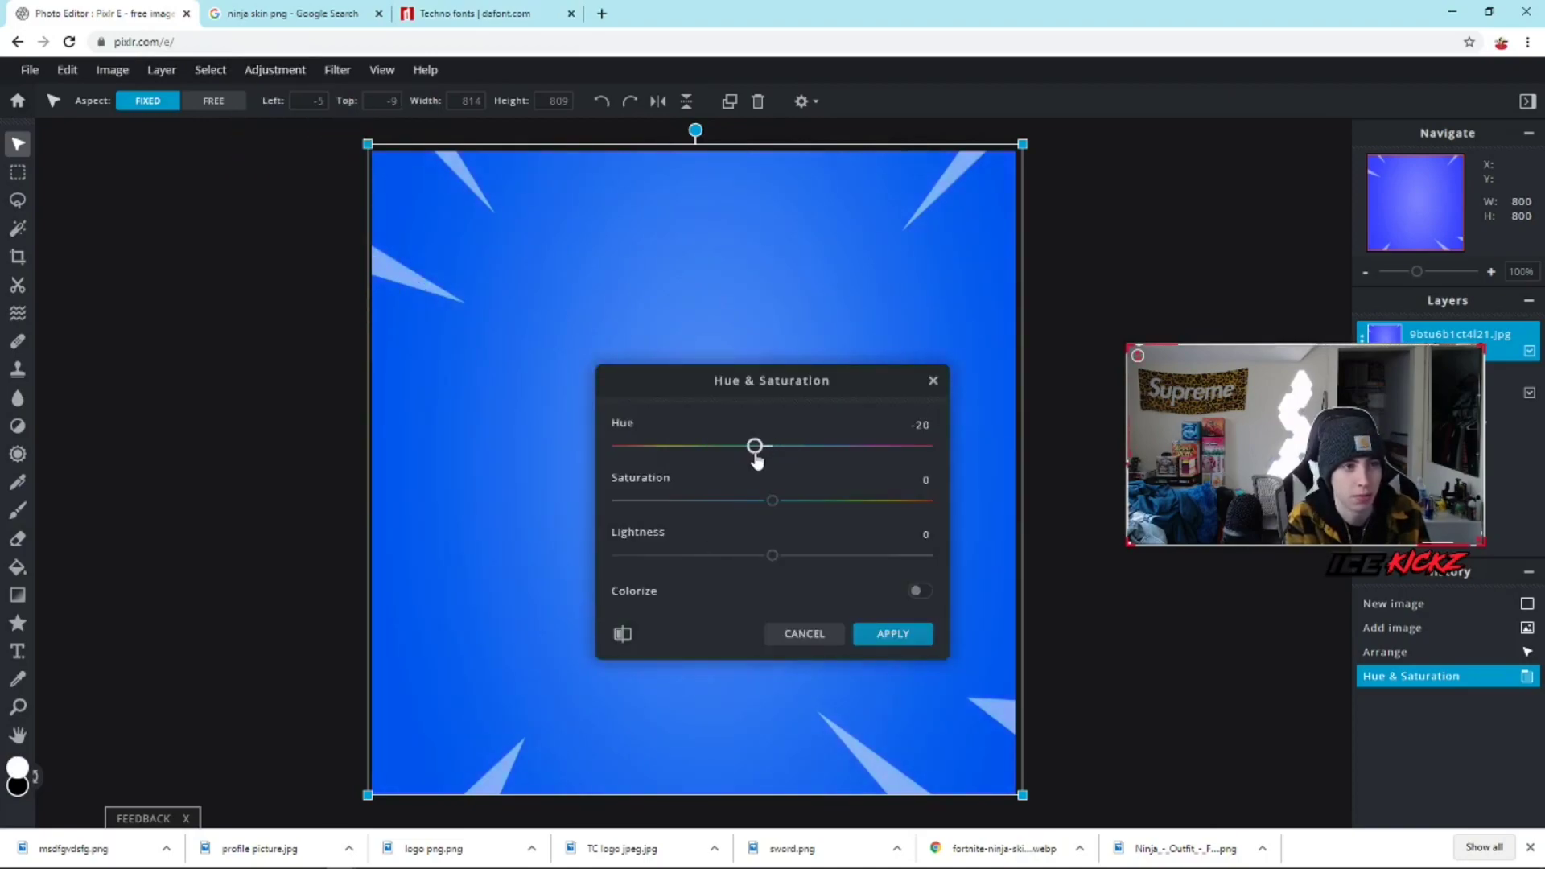
left_click(885, 634)
left_click(402, 132)
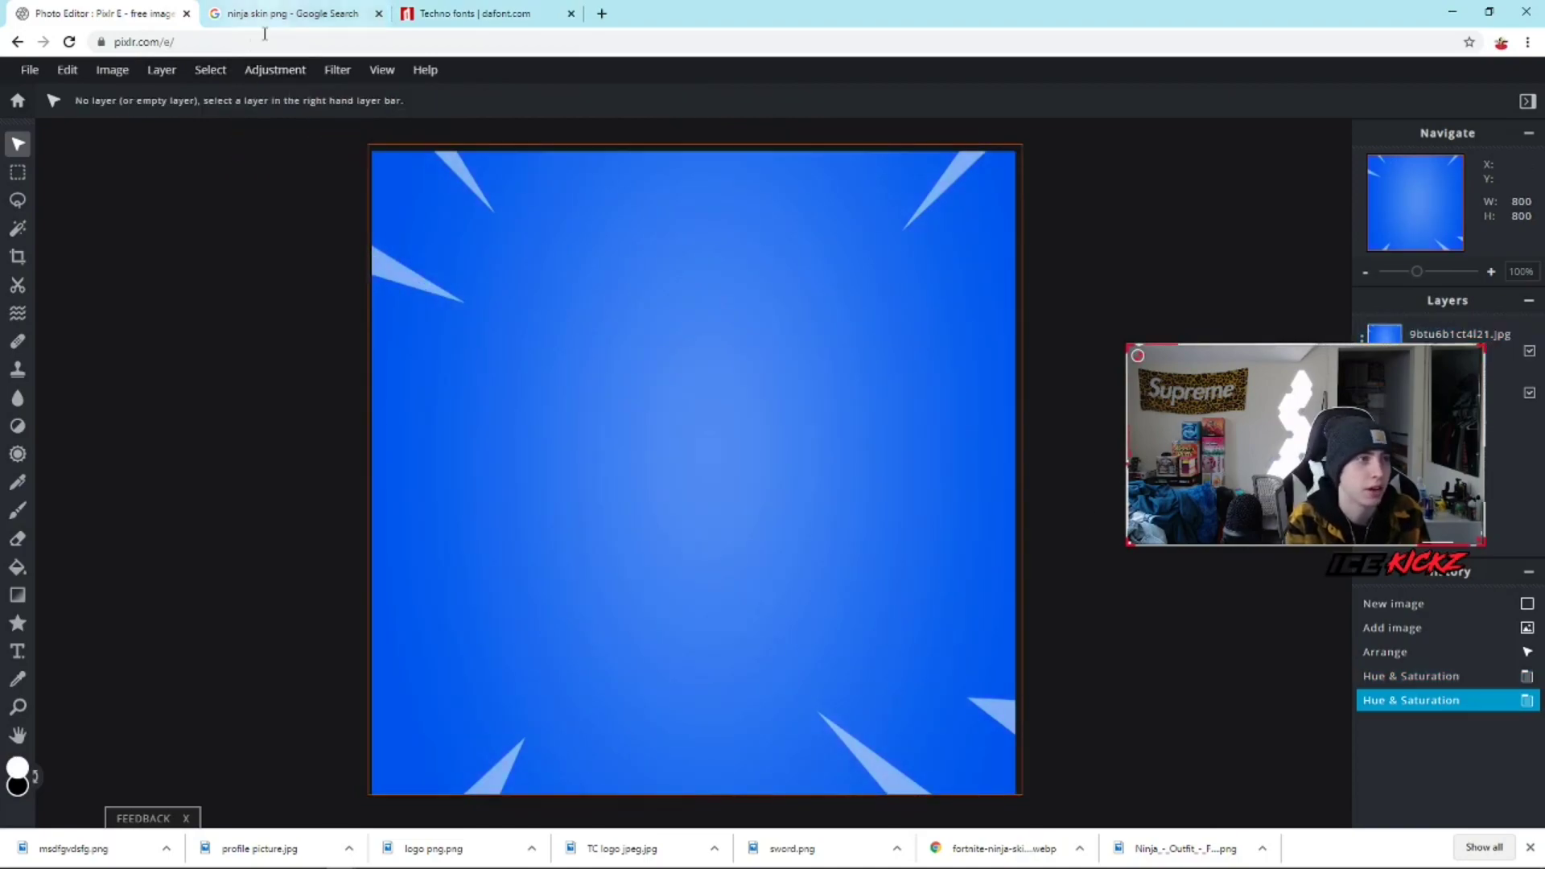
left_click(161, 70)
- Add the pack2103 ninja-and-sword image as a layer and move it up and left
left_click(199, 145)
scroll(507, 346, "down", 5)
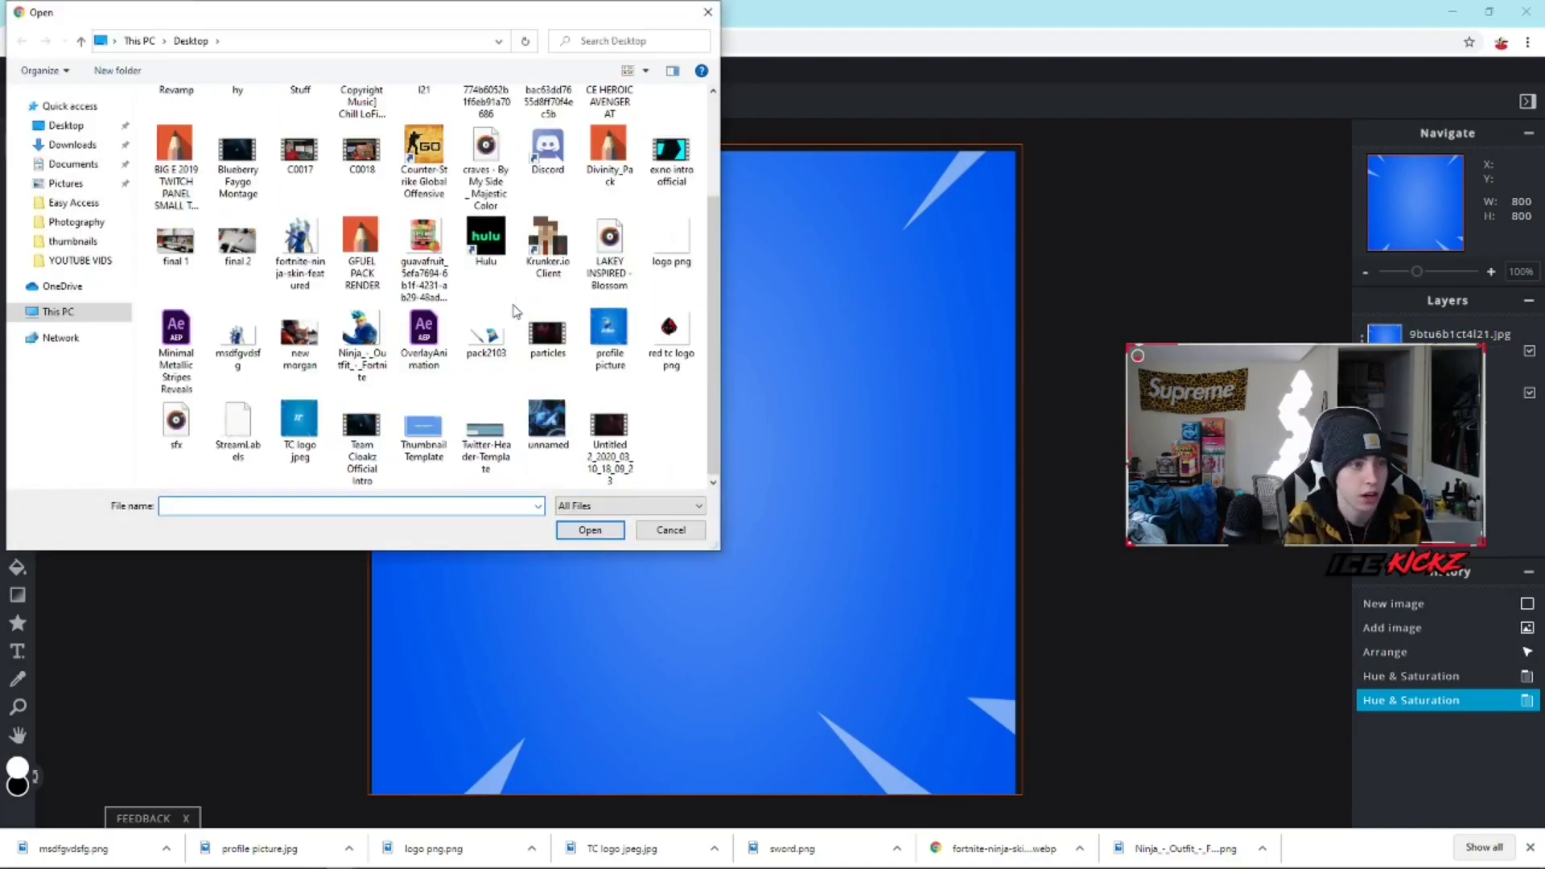
double_click(486, 334)
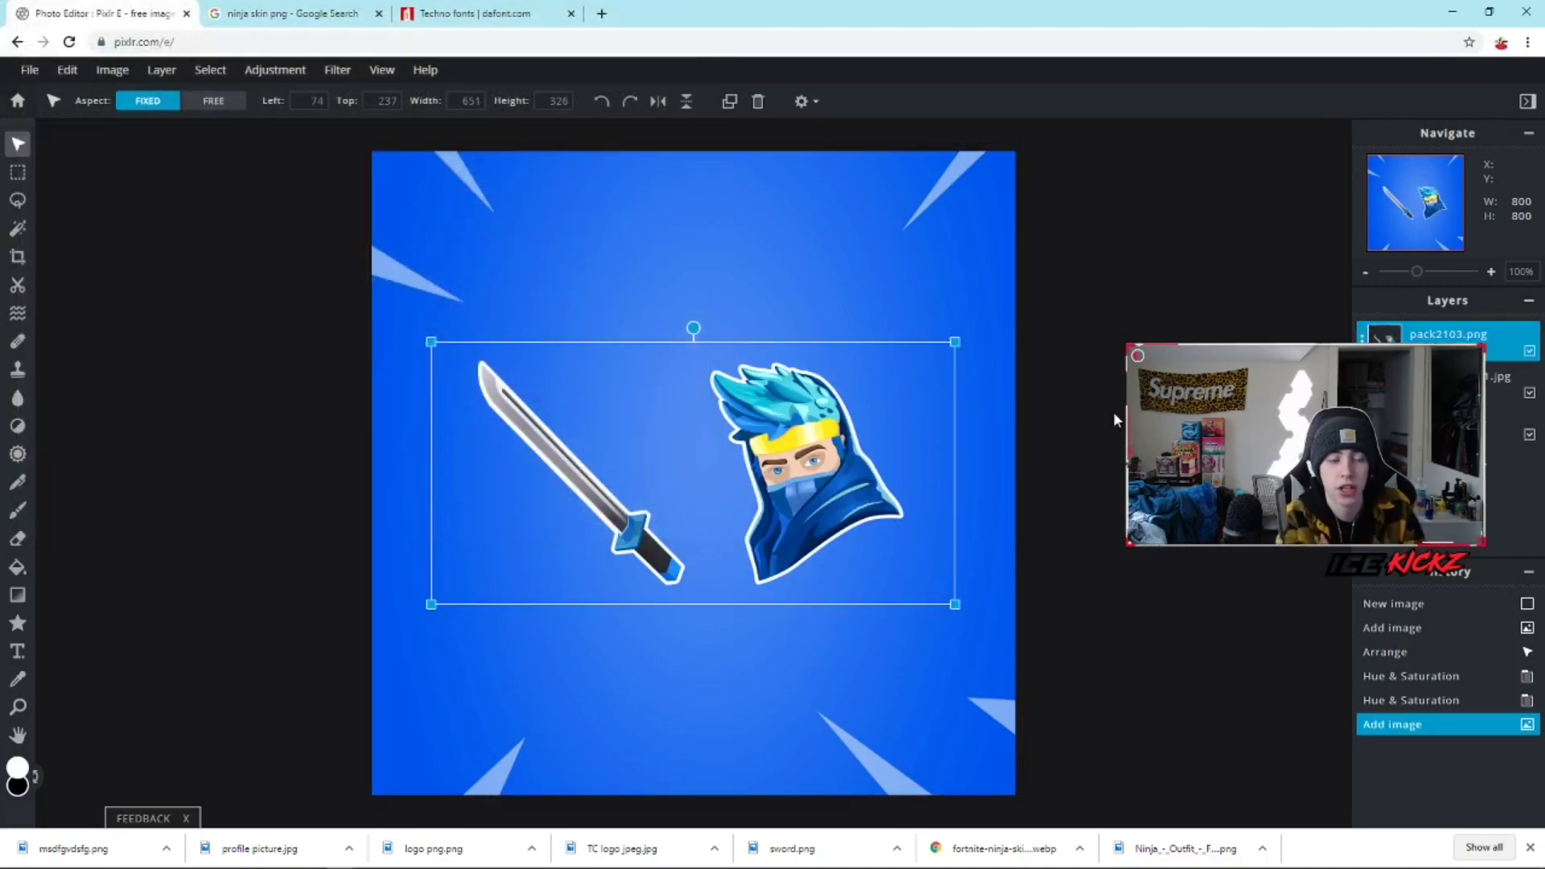
mouse_move(805, 503)
left_mouse_down()
mouse_move(788, 428)
mouse_move(828, 486)
mouse_move(813, 457)
mouse_move(795, 475)
left_mouse_up()
left_click(1099, 460)
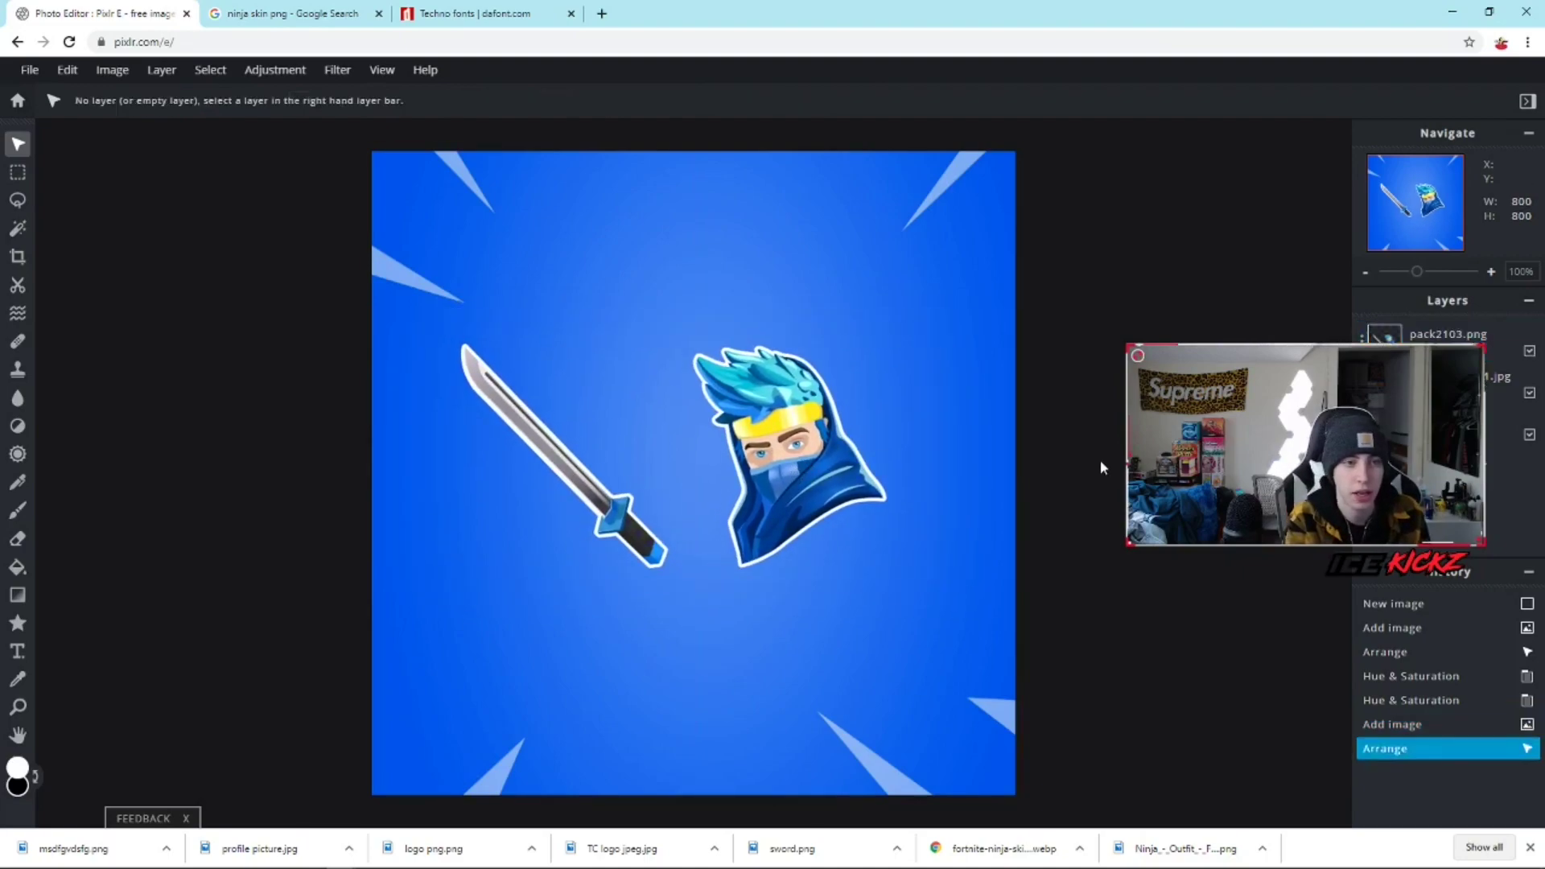
left_click(767, 484)
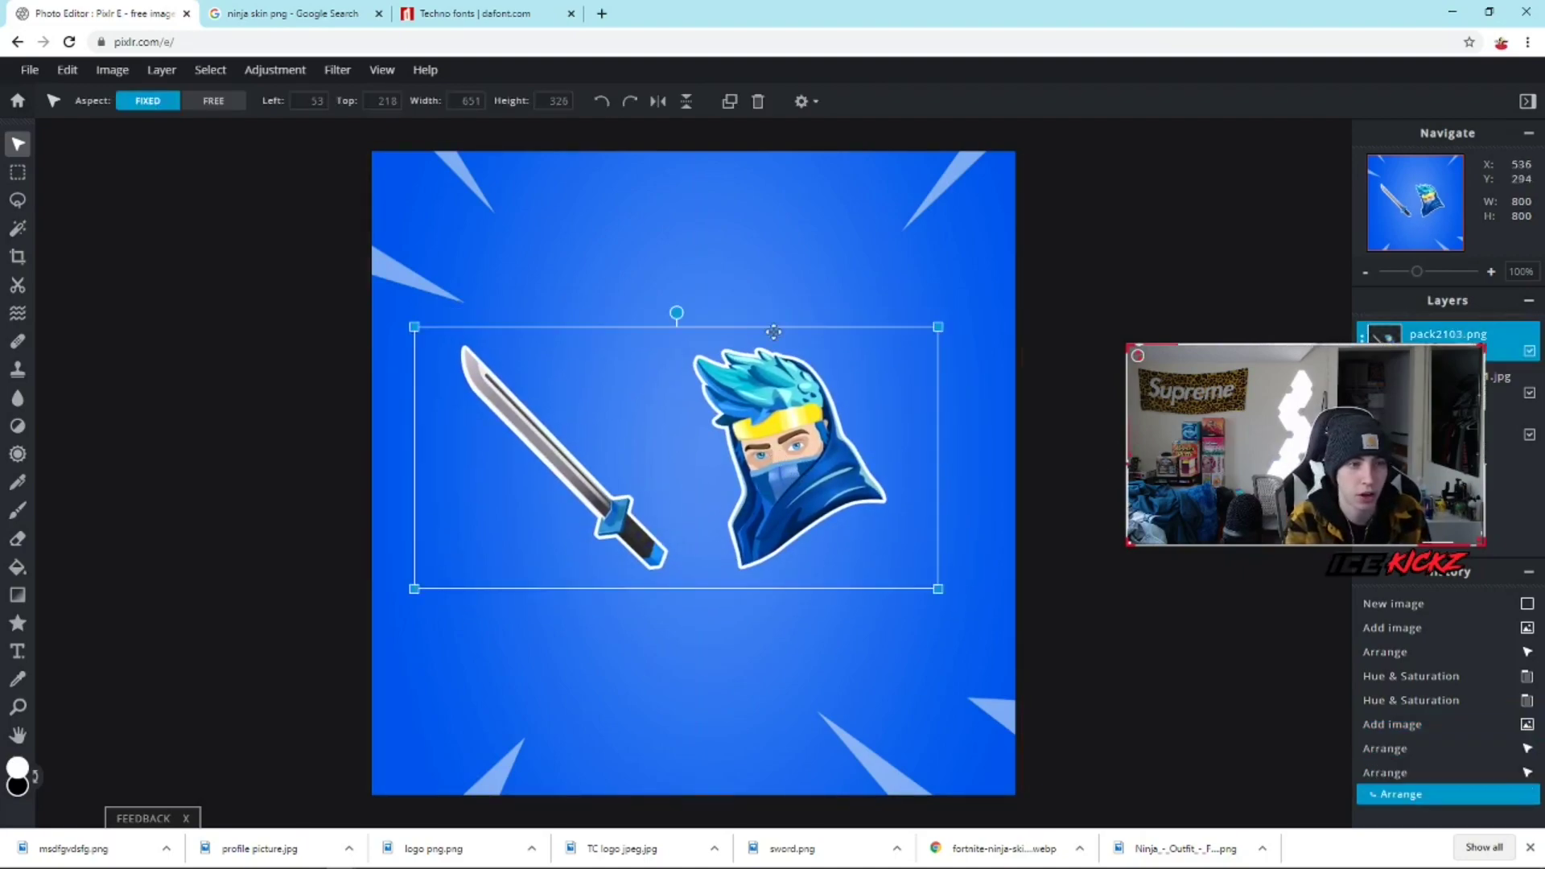
- Erase the sword with a polygon lasso selection, then deselect
left_click(17, 200)
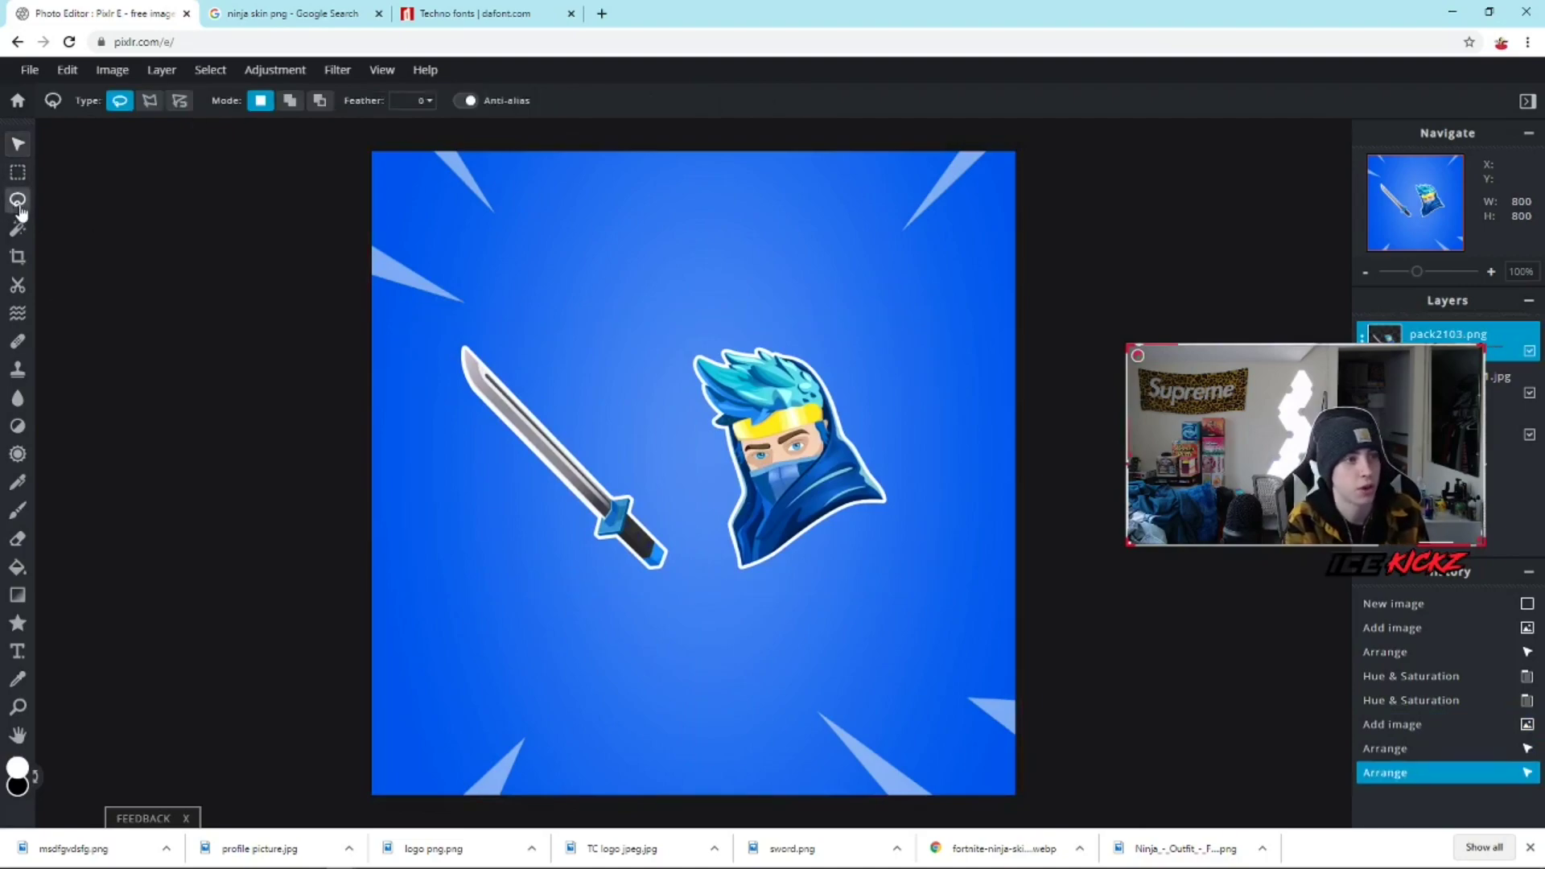
left_click(149, 103)
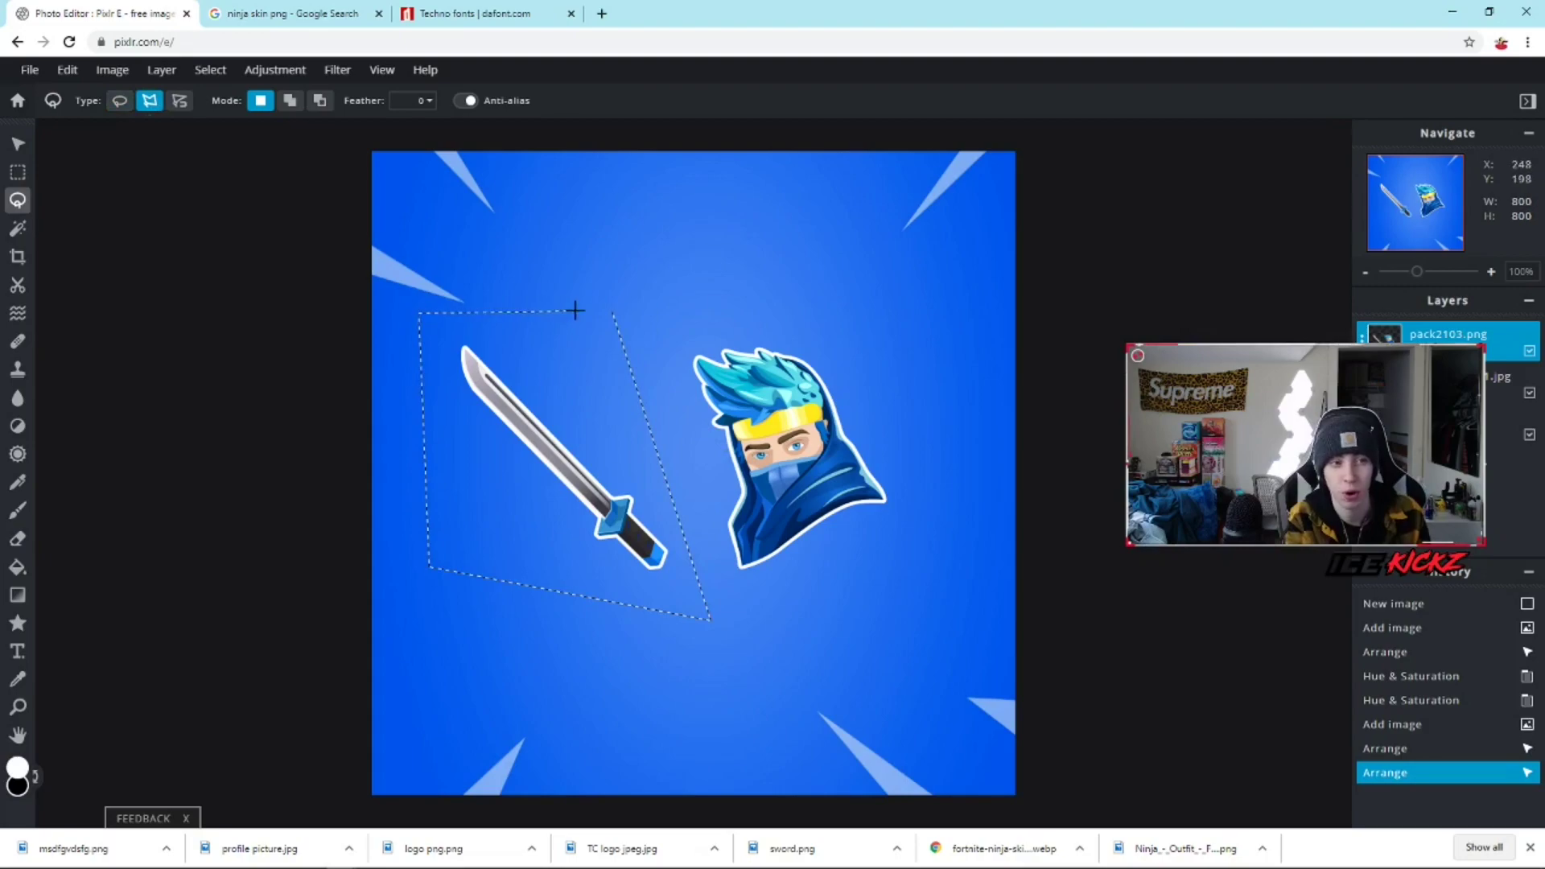
left_click(612, 312)
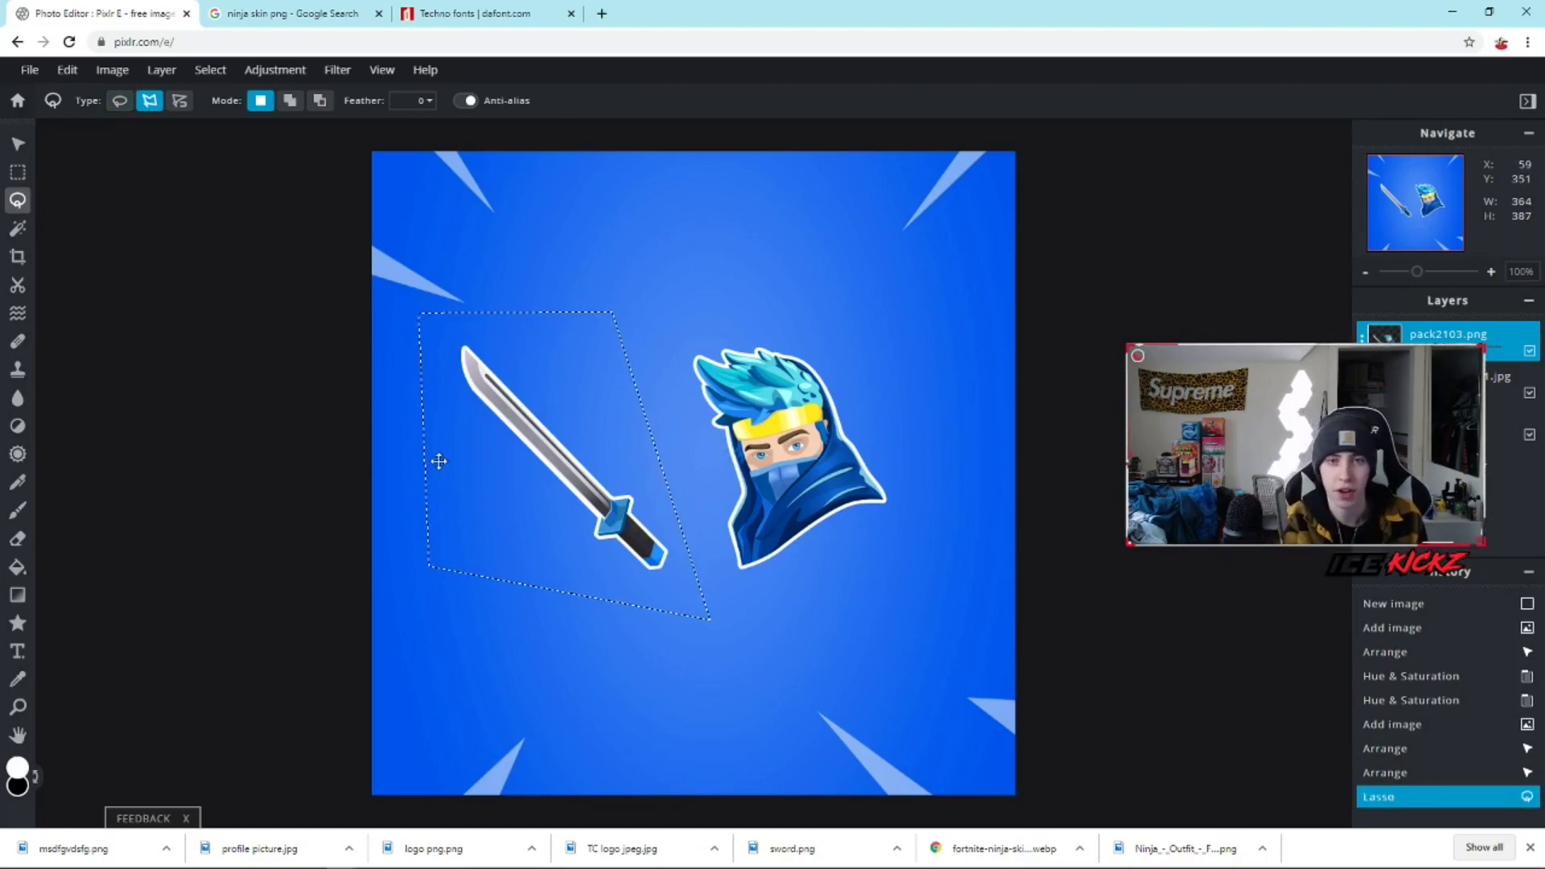
key("Delete")
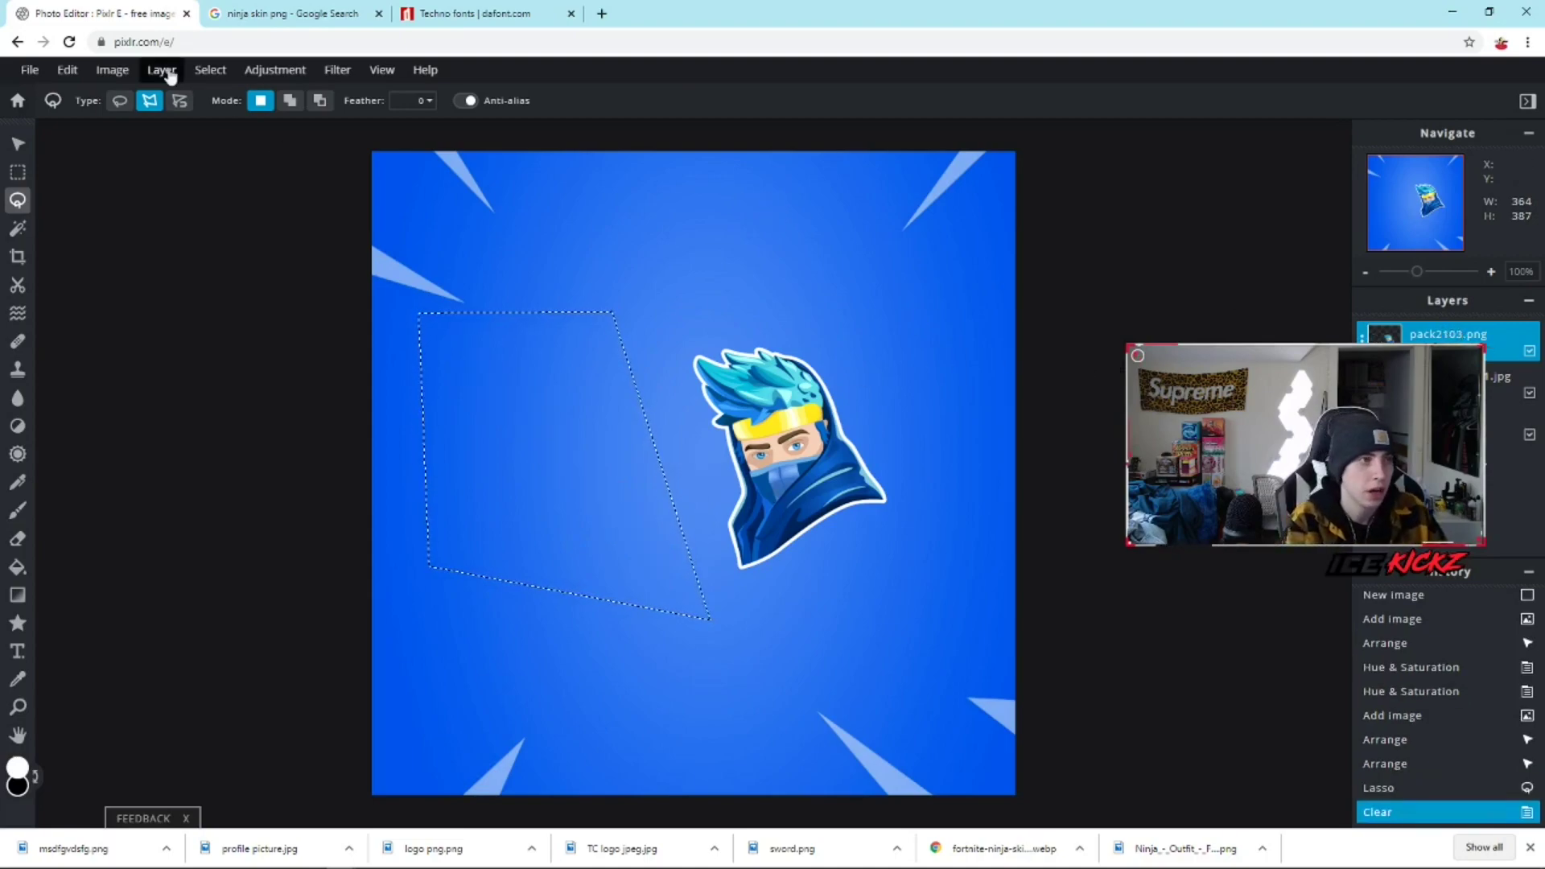
left_click(211, 71)
left_click(230, 140)
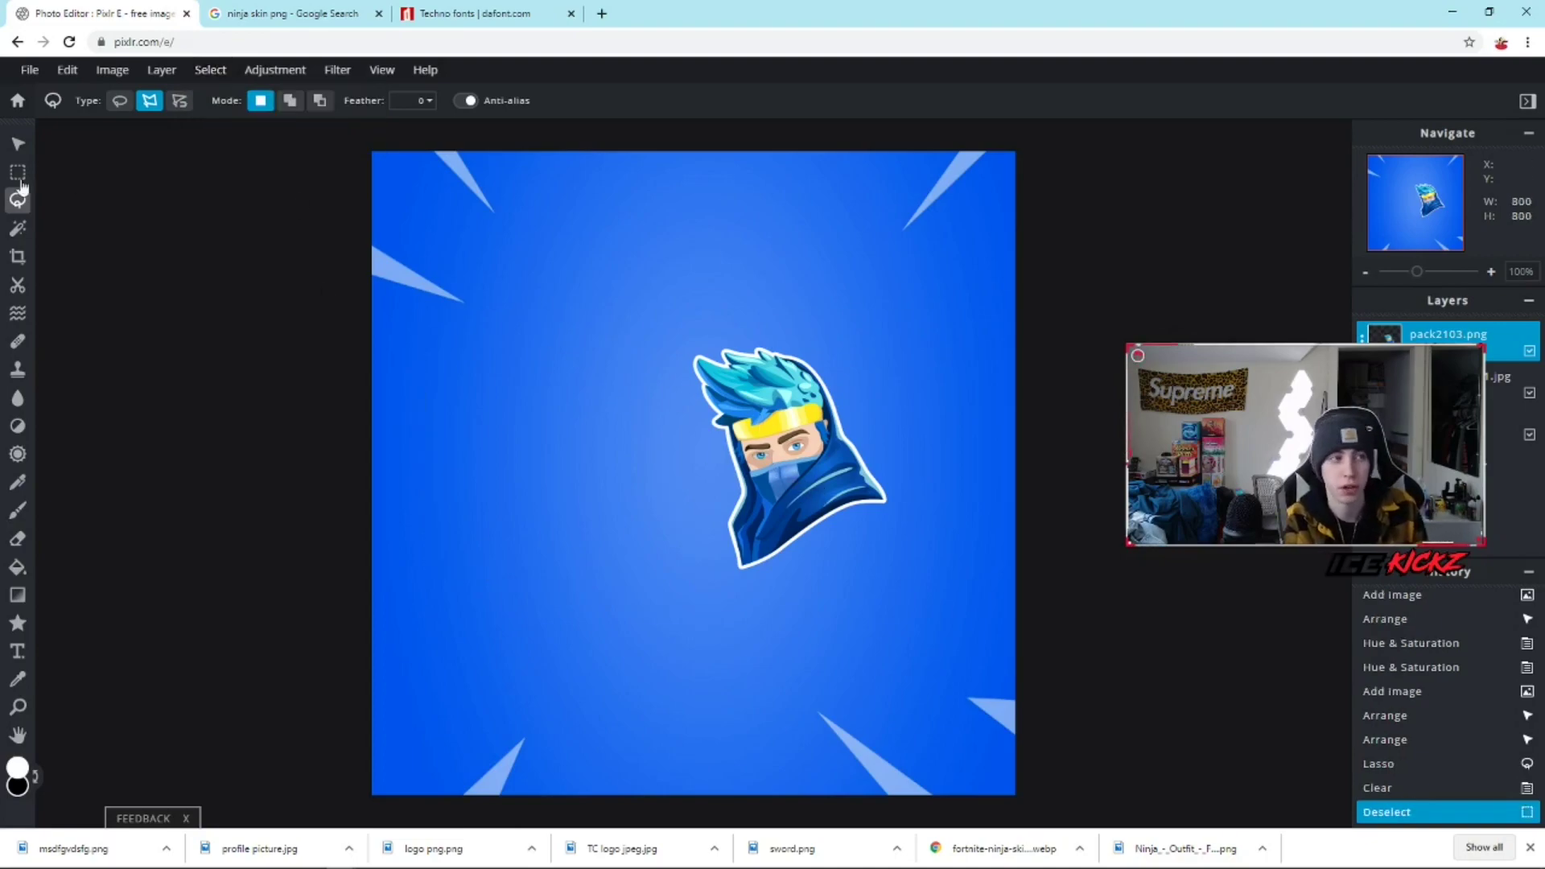
- Move the ninja head left and resize it from a corner to centre it up top
left_click(18, 147)
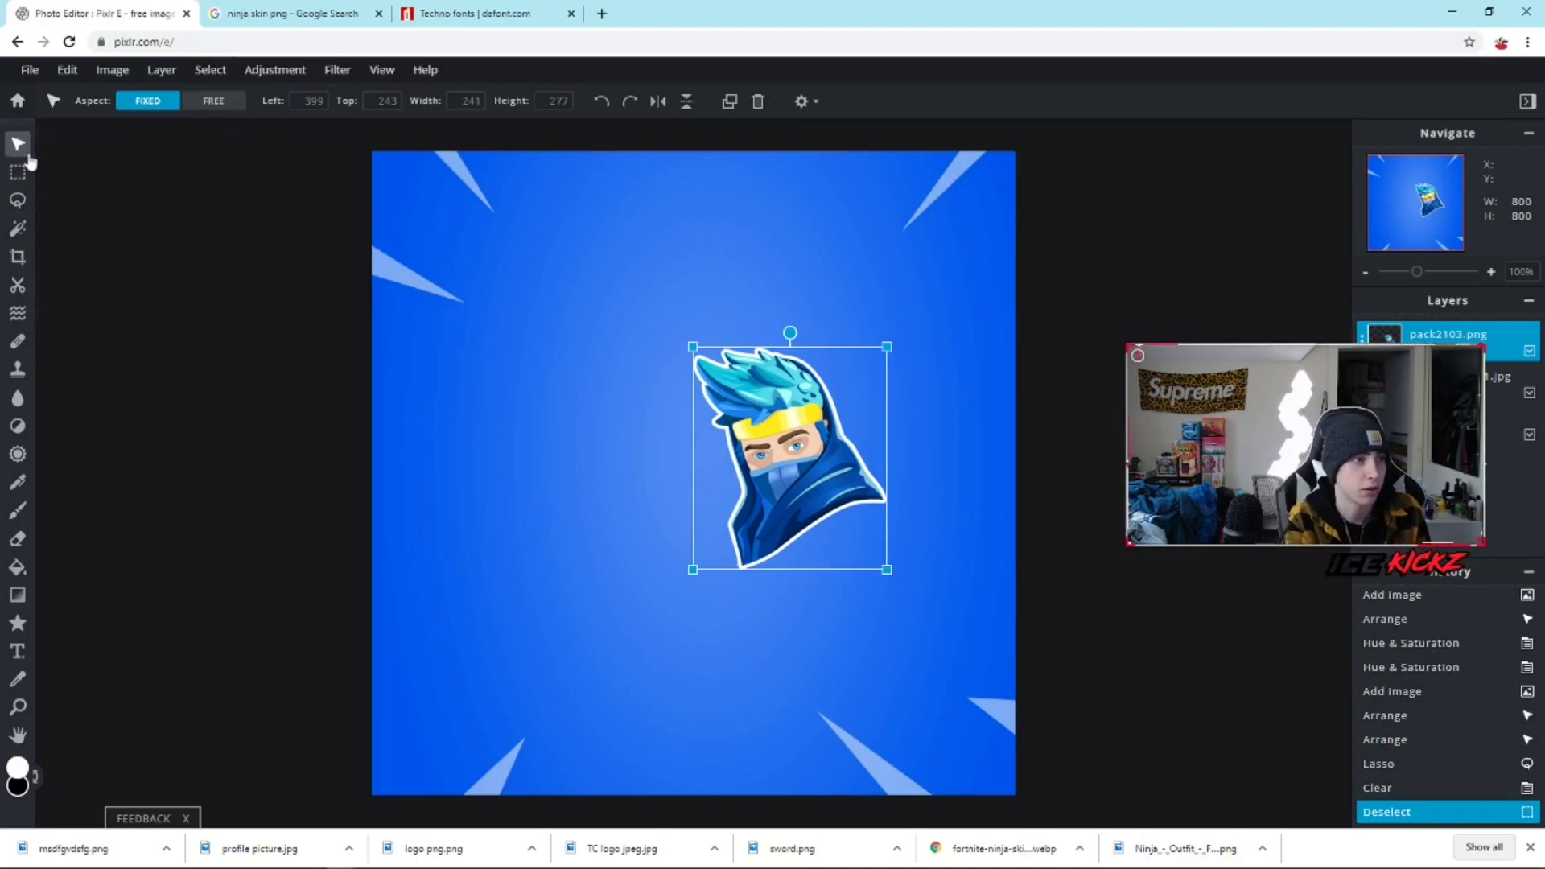
left_click_drag(802, 446, 690, 443)
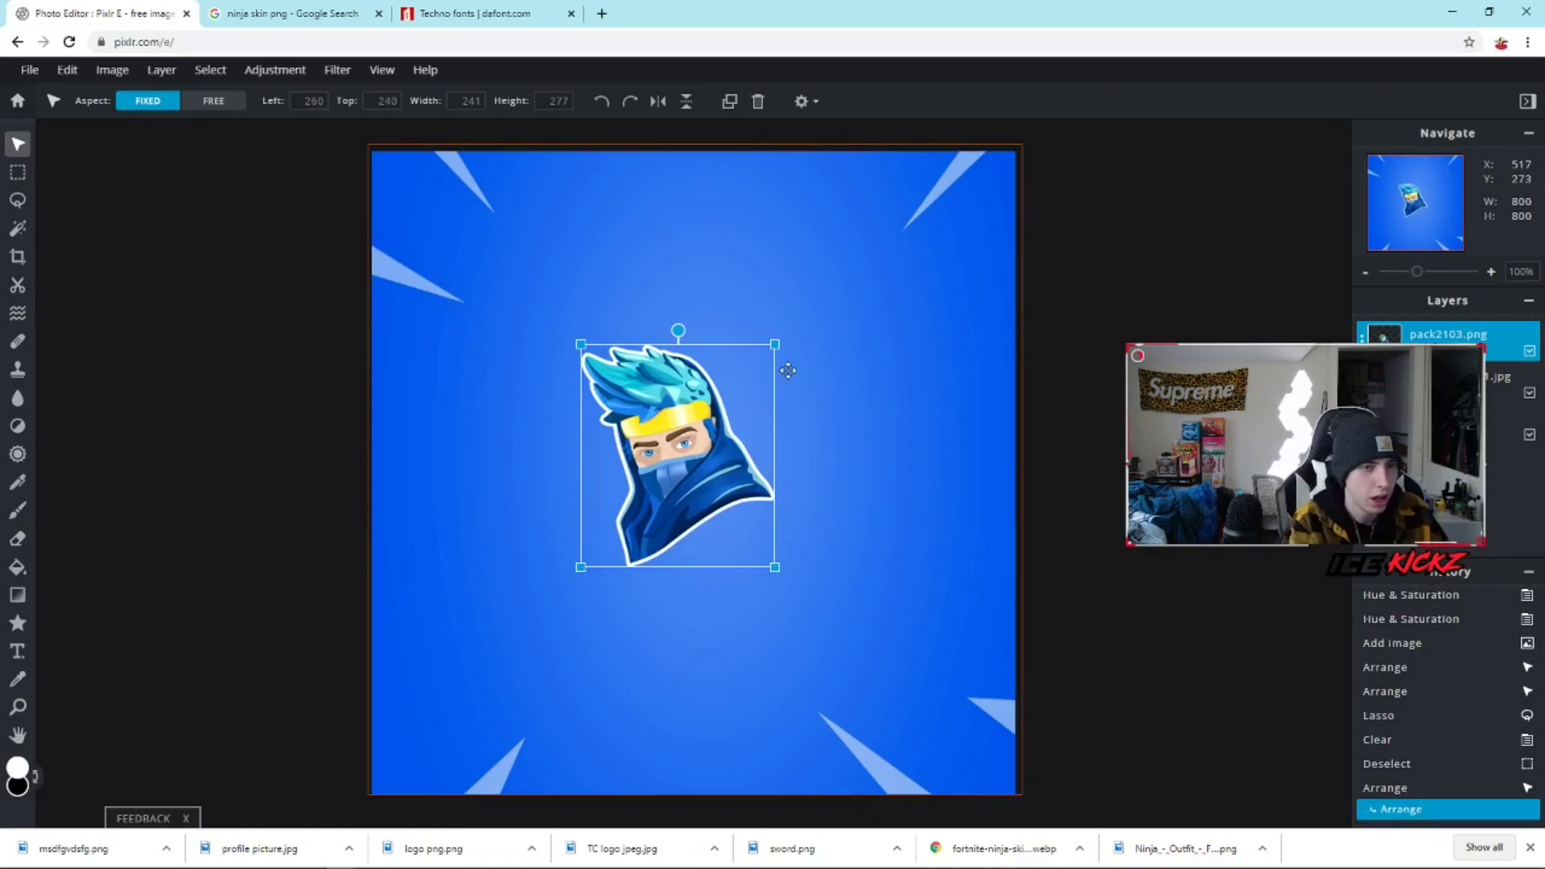
left_click_drag(775, 345, 781, 307)
left_click(789, 338)
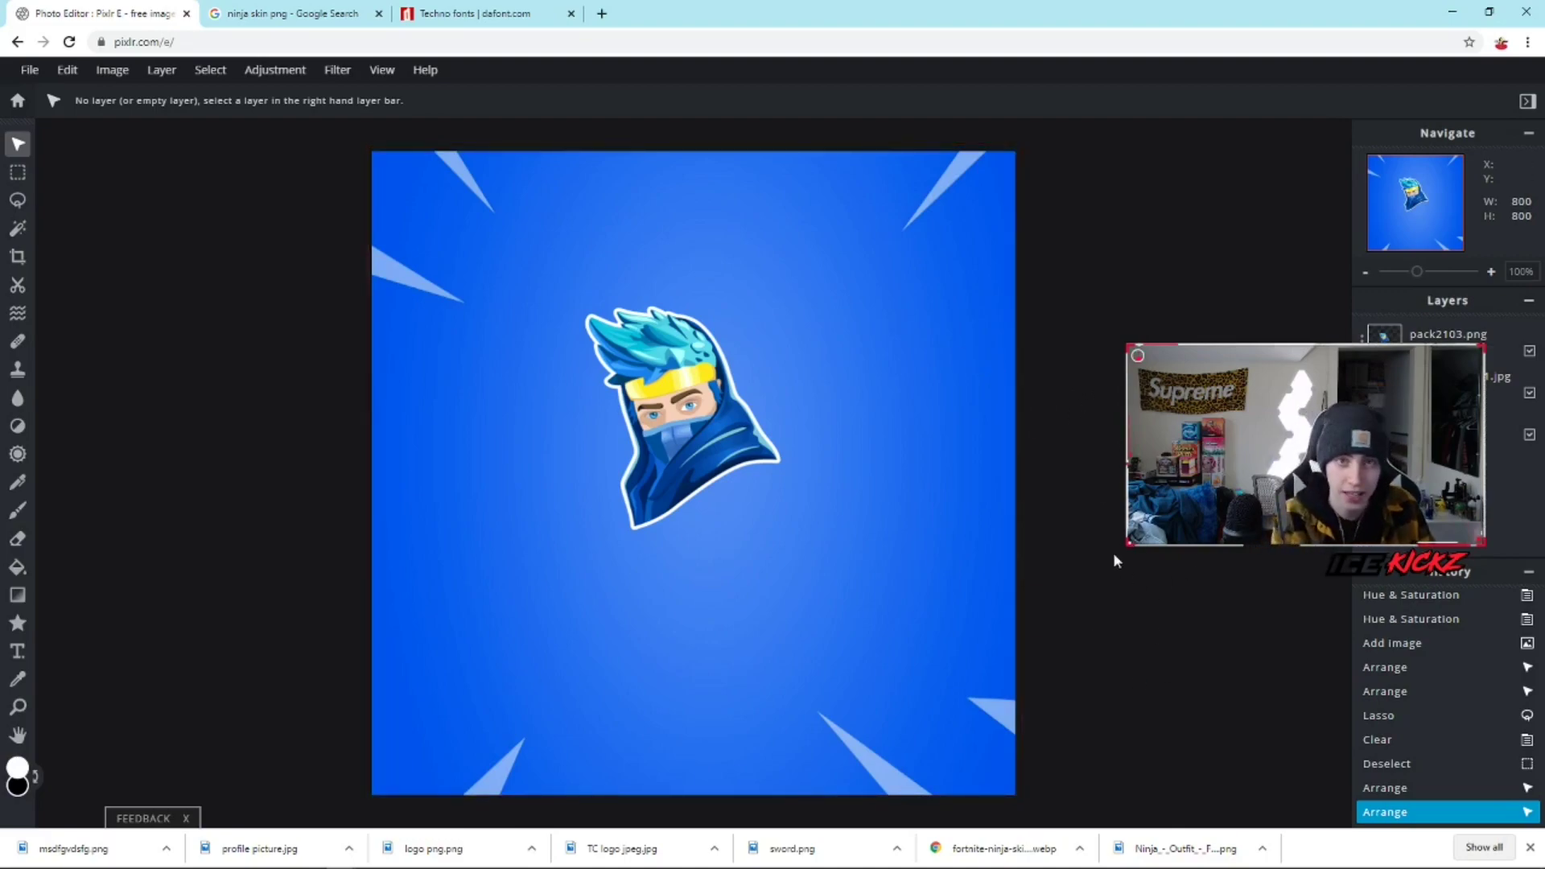
- Add a 'IceKickz' text layer and position it below the ninja head
key("t")
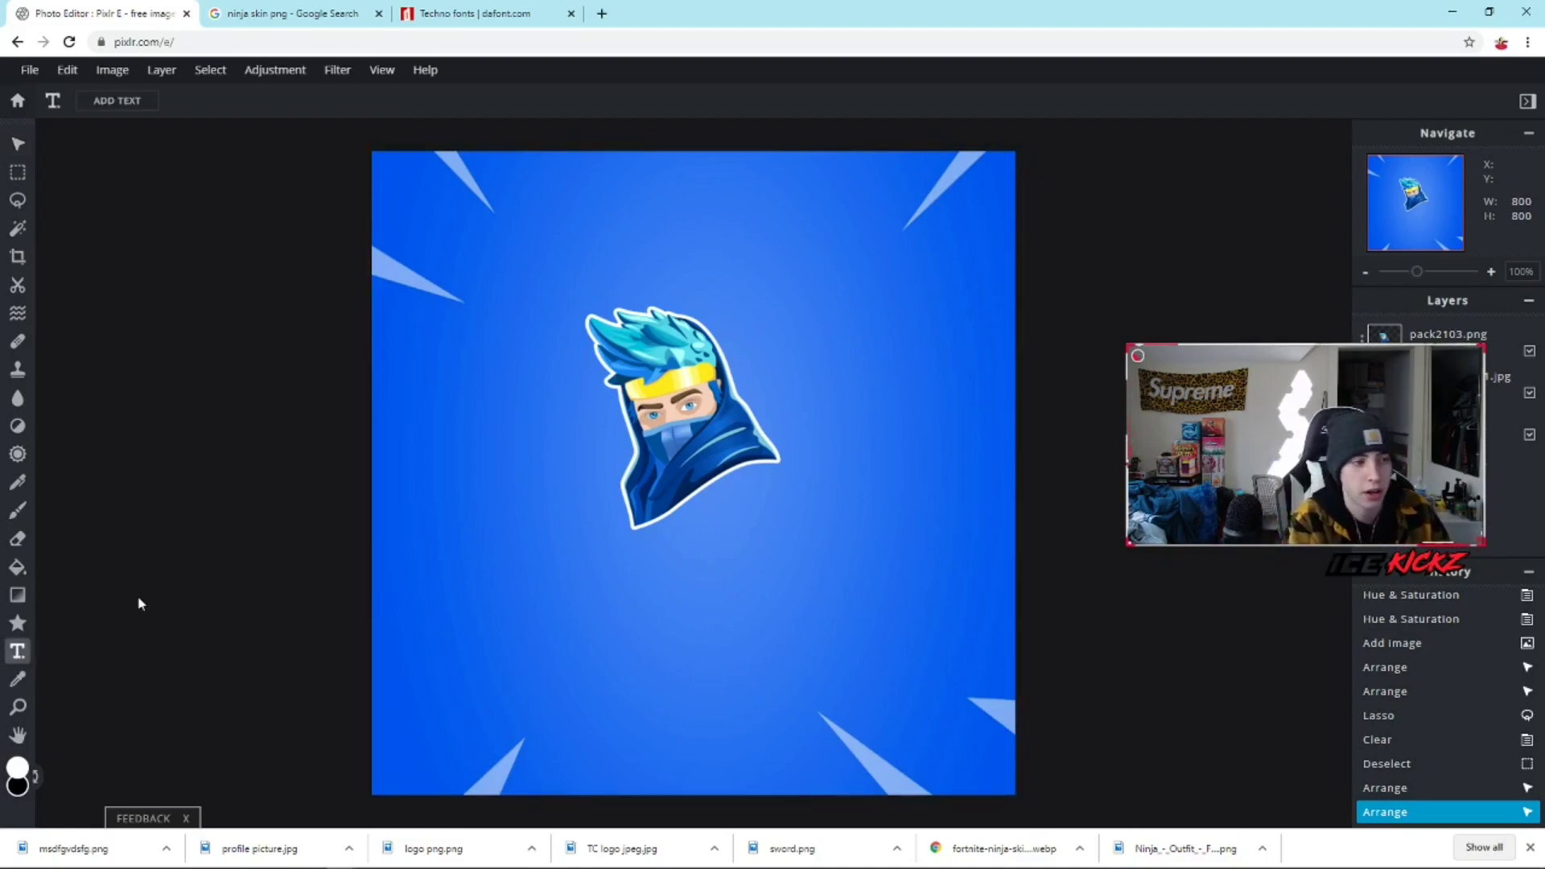
left_click(690, 611)
left_click(892, 492)
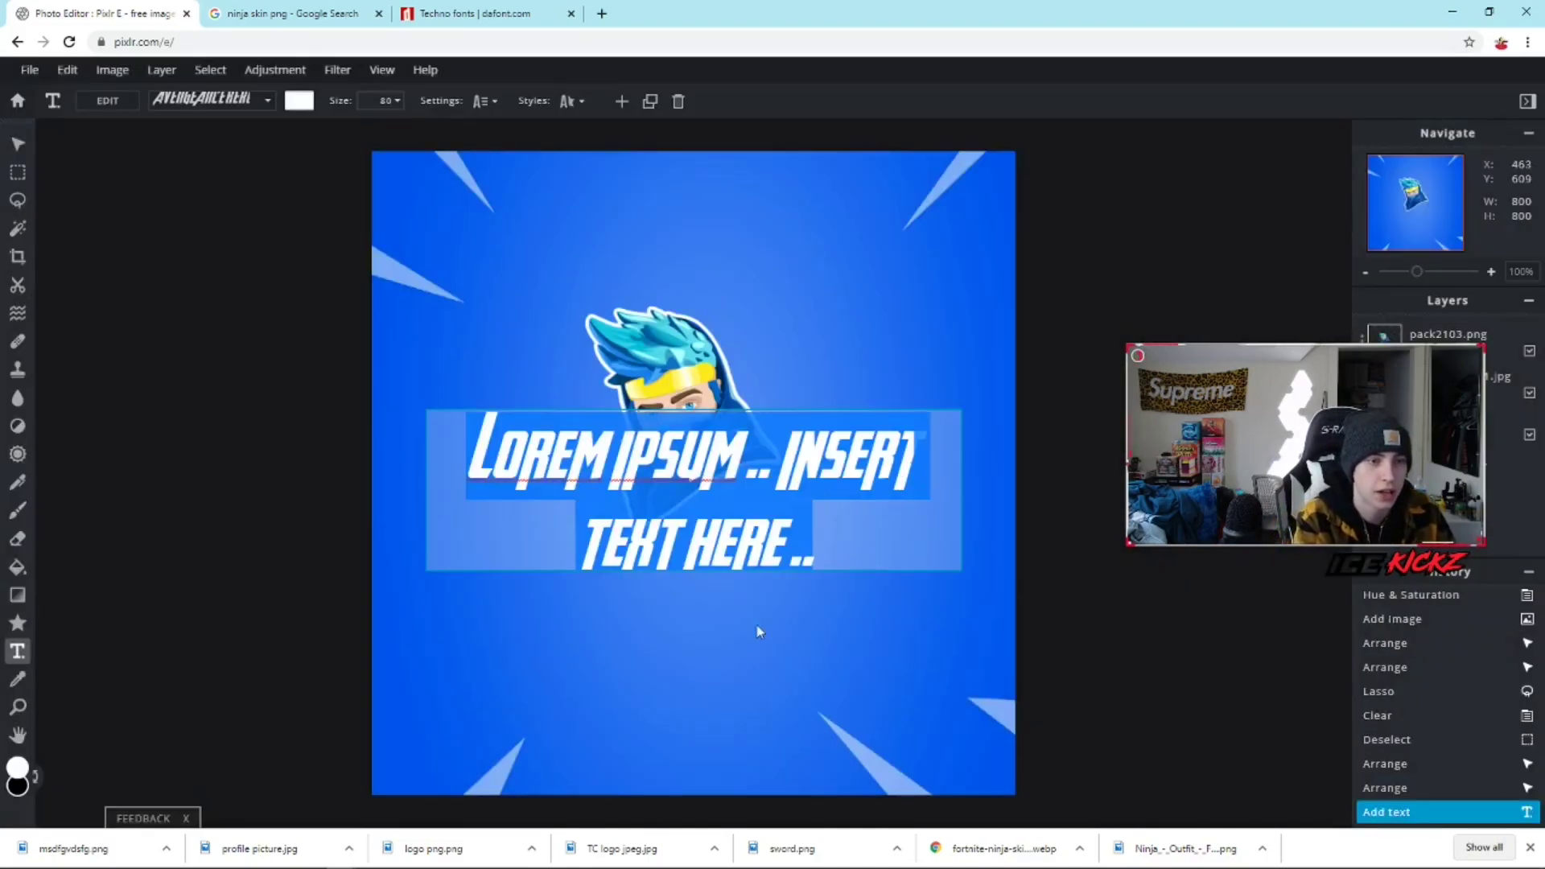
type("I")
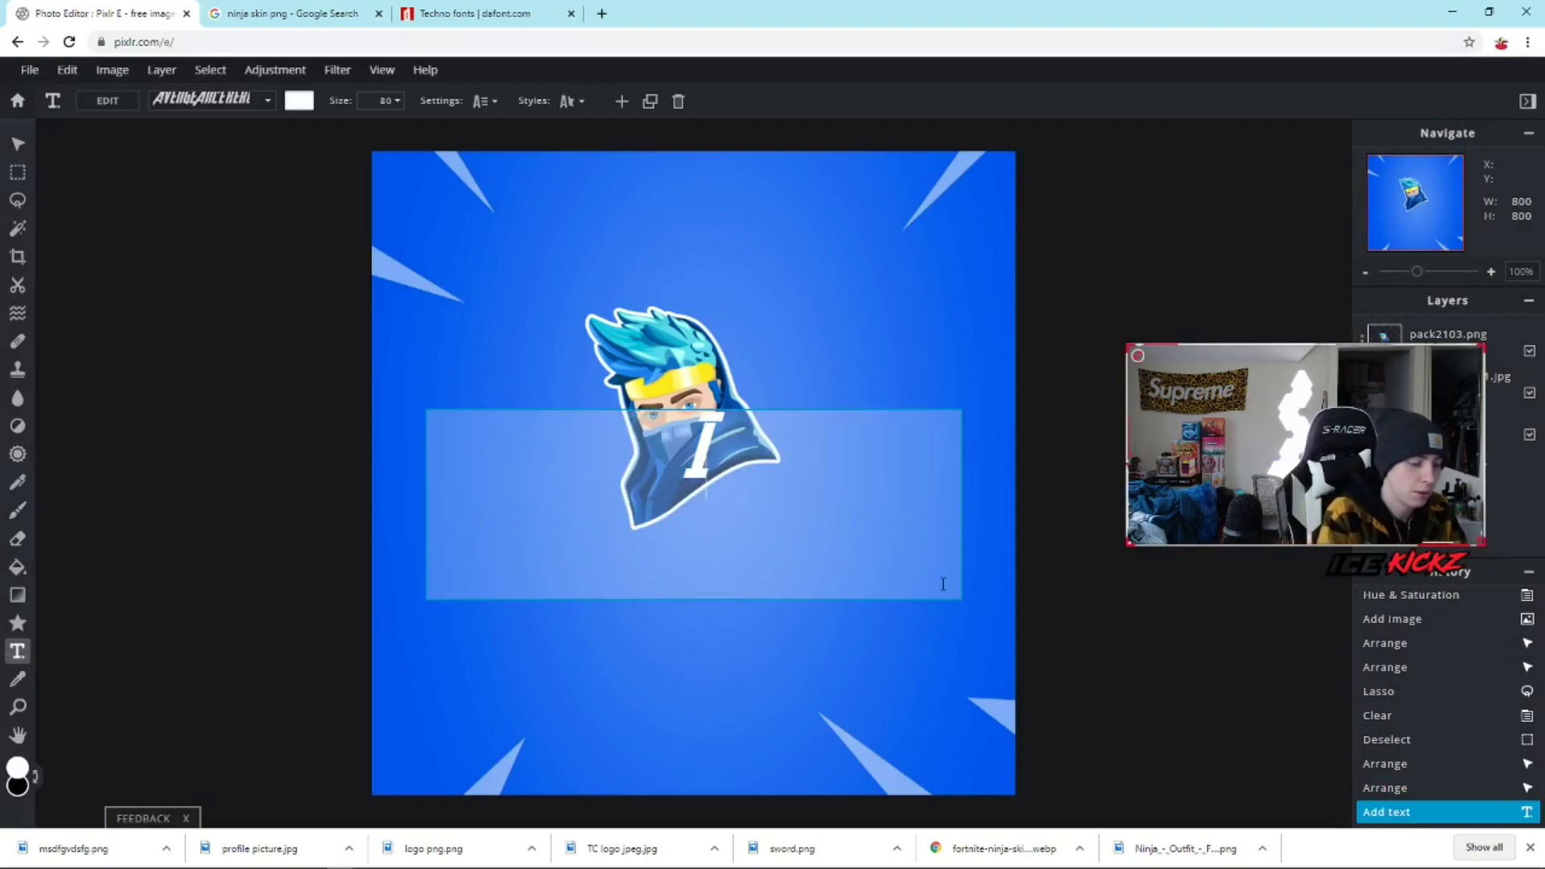
type("ceK")
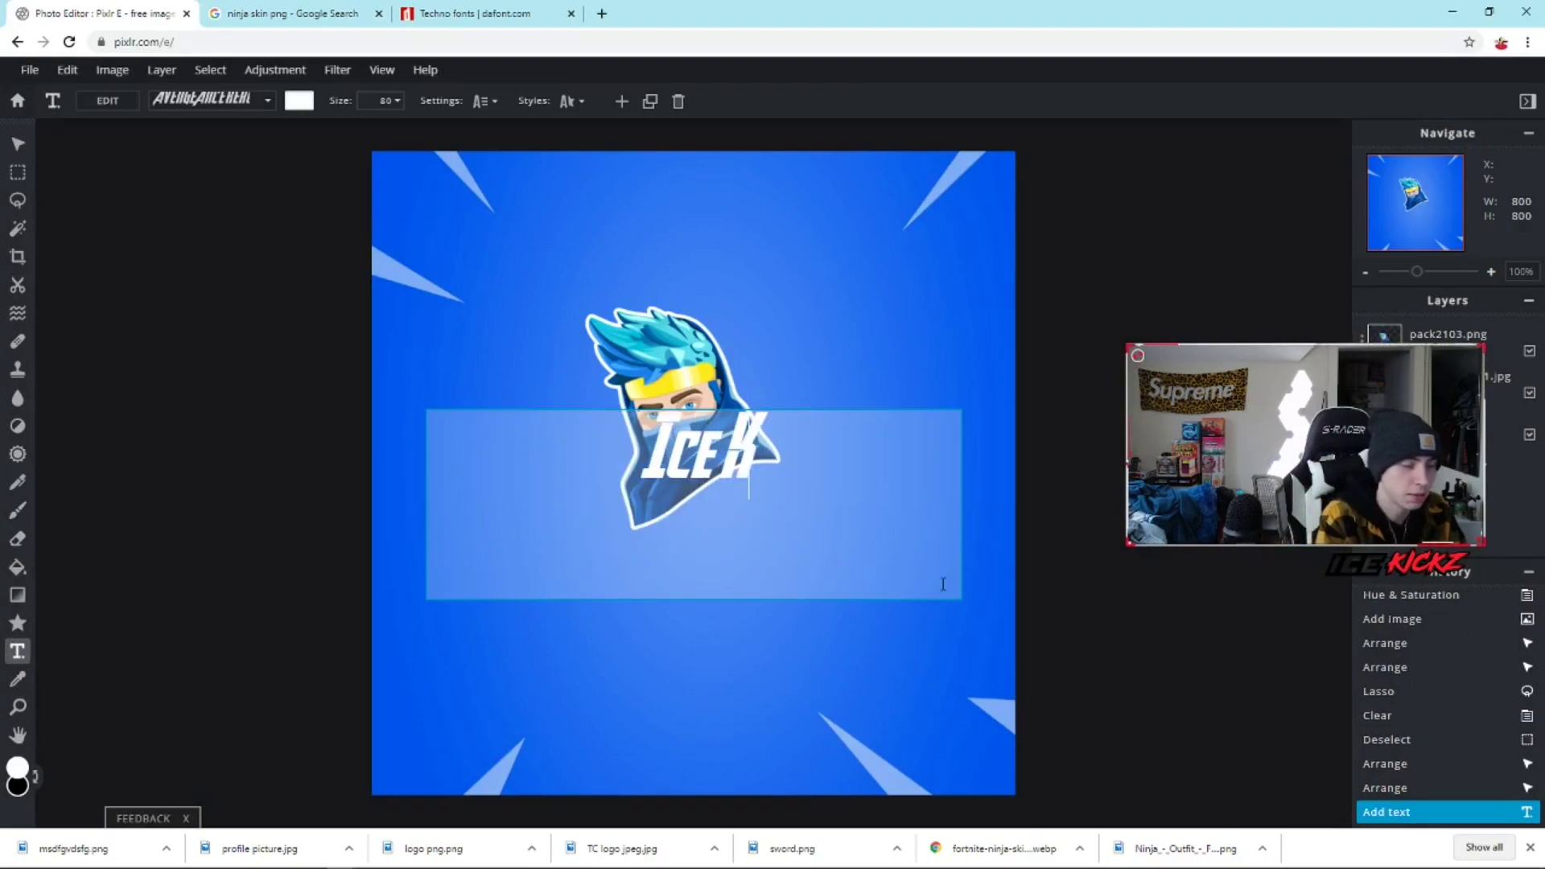
type("ickz")
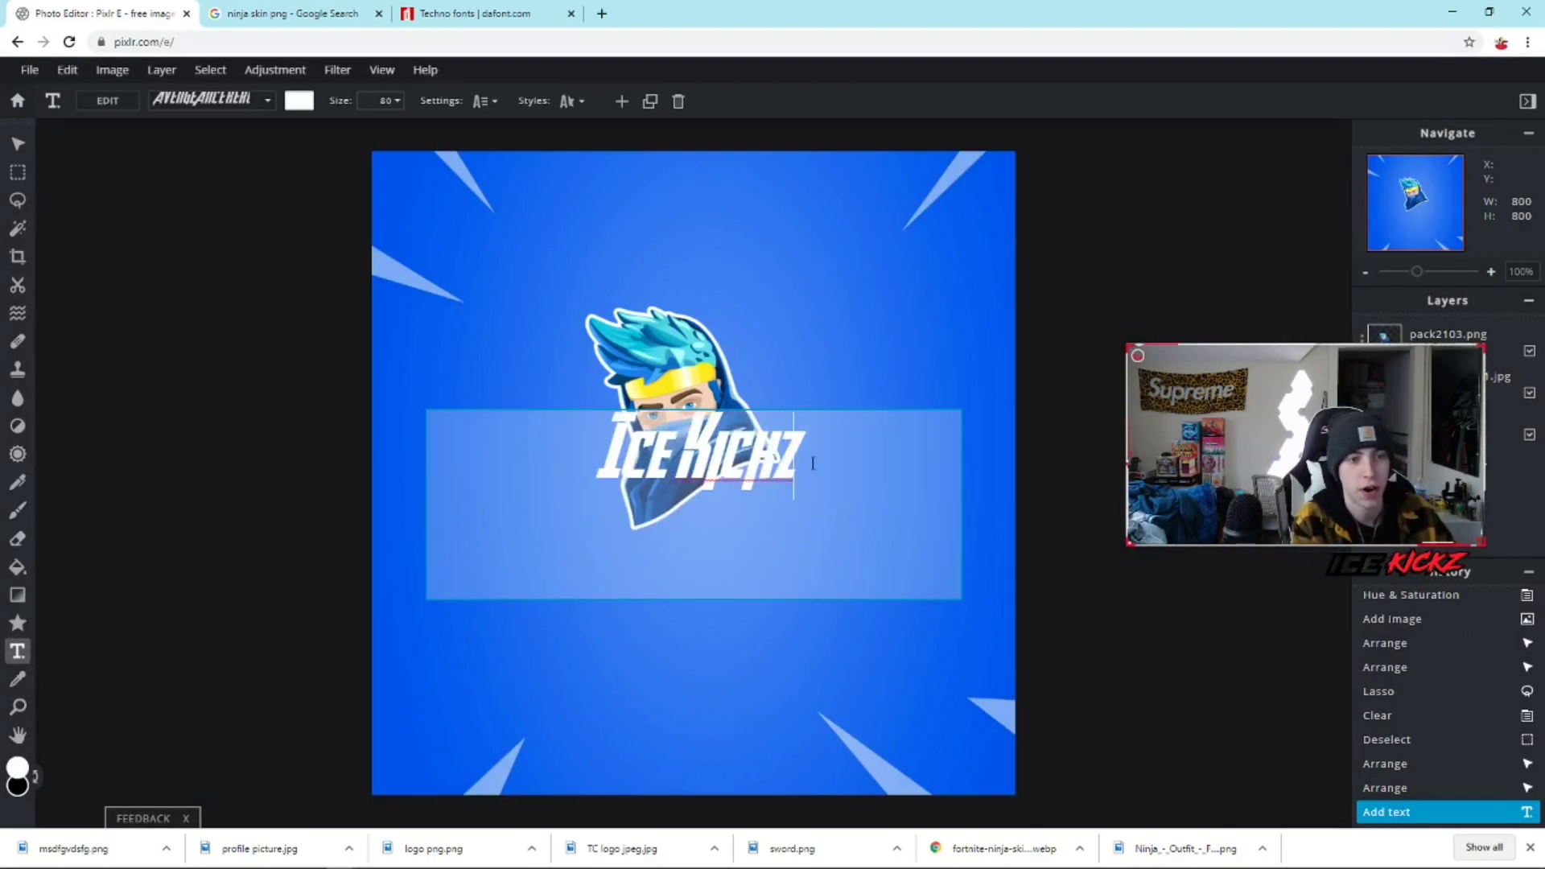
left_click(23, 148)
left_click_drag(750, 444, 742, 566)
left_click_drag(956, 567, 951, 519)
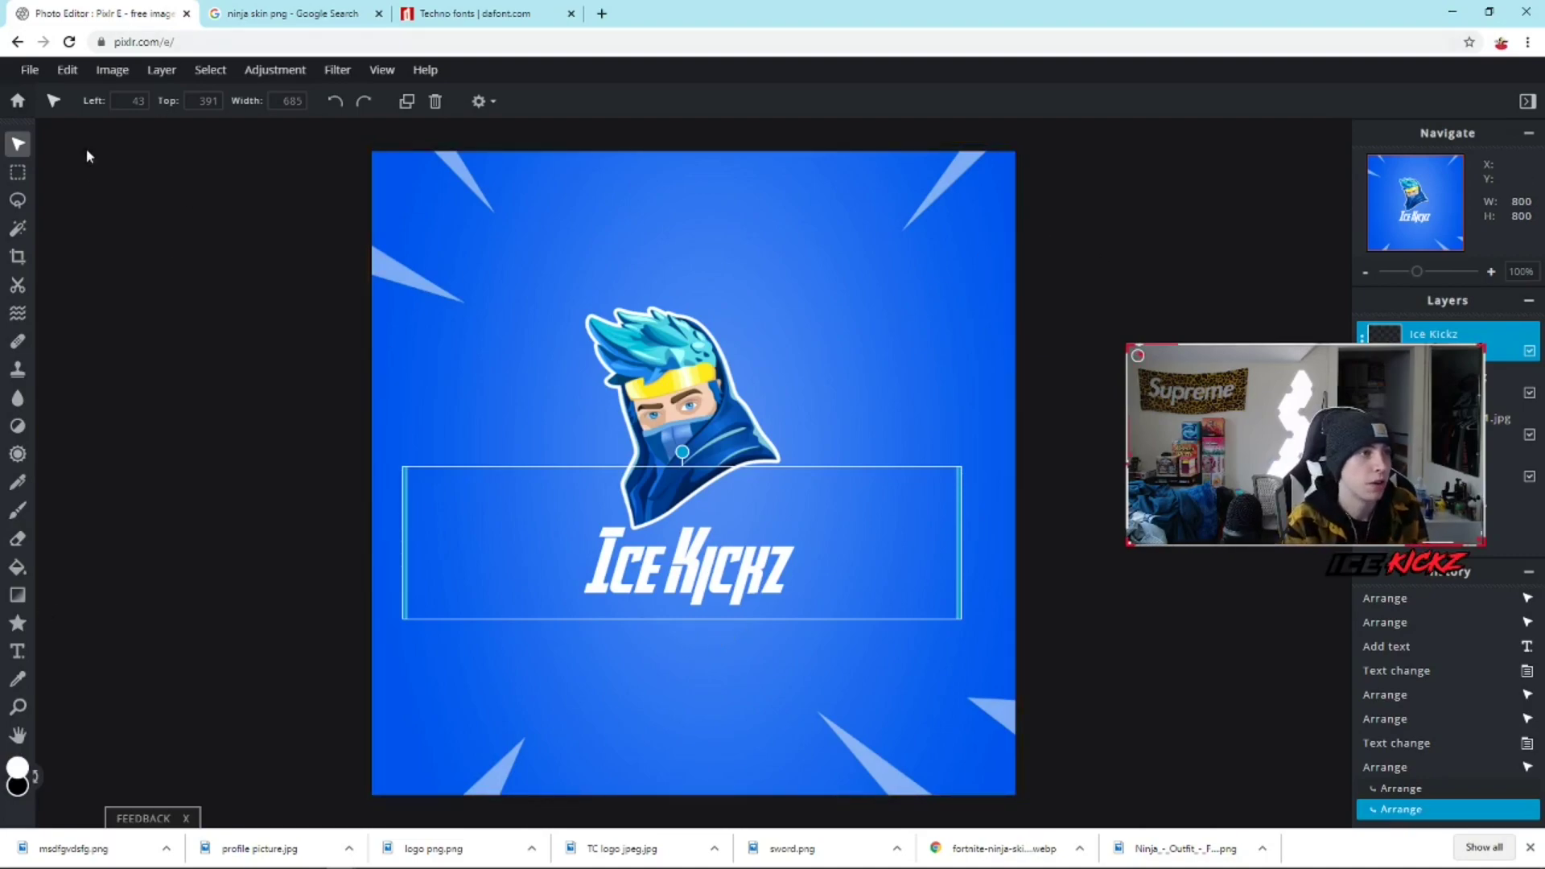
- Select the Ice Kickz text, check the font list, and go to dafont's Techno page
left_click(17, 650)
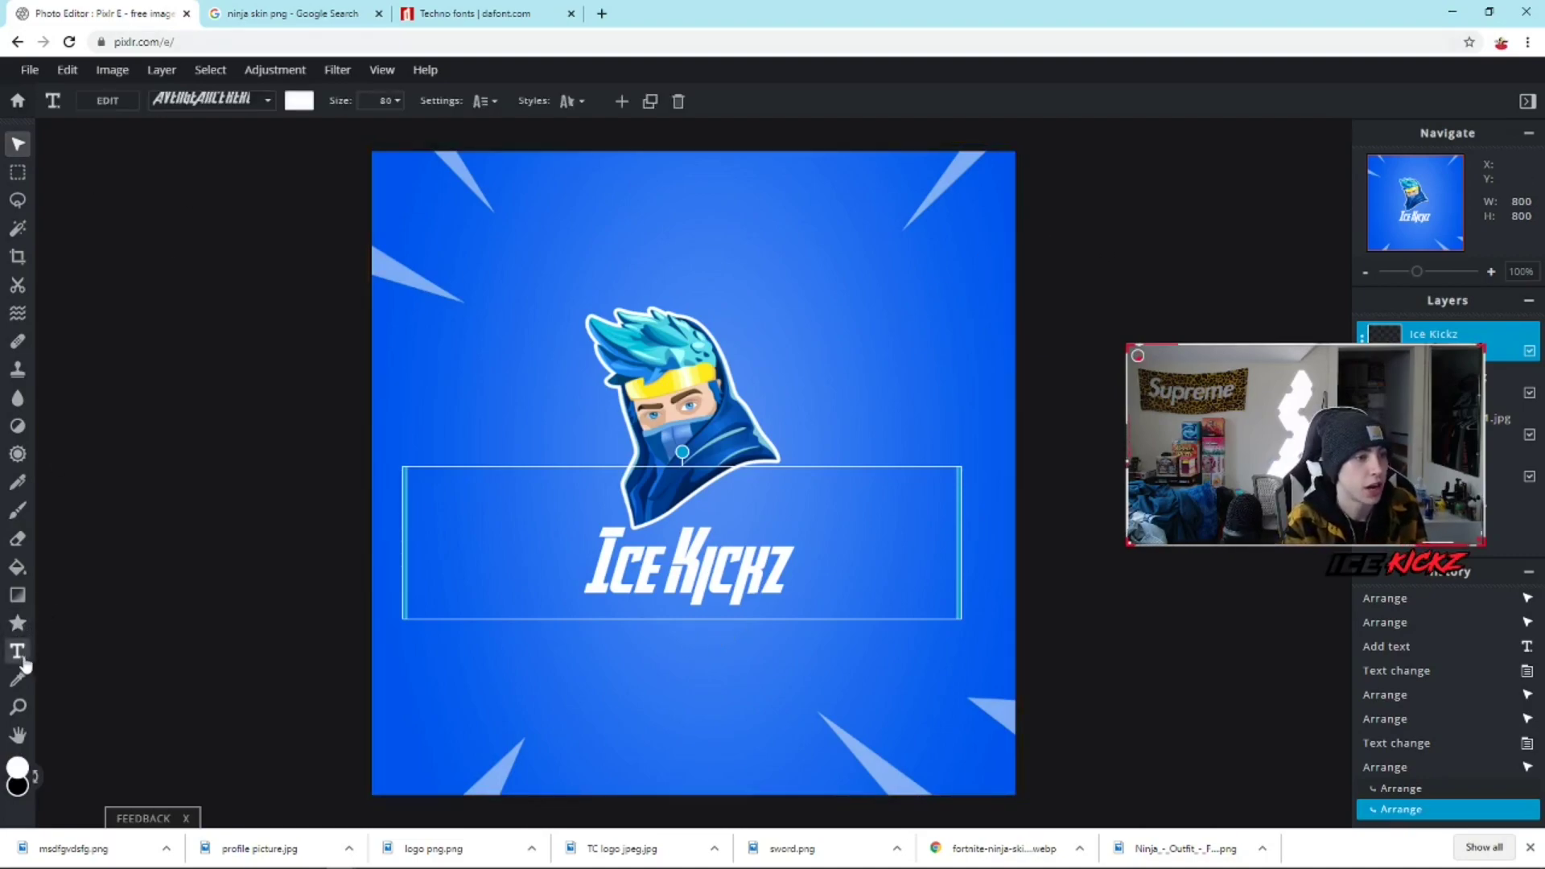
double_click(742, 567)
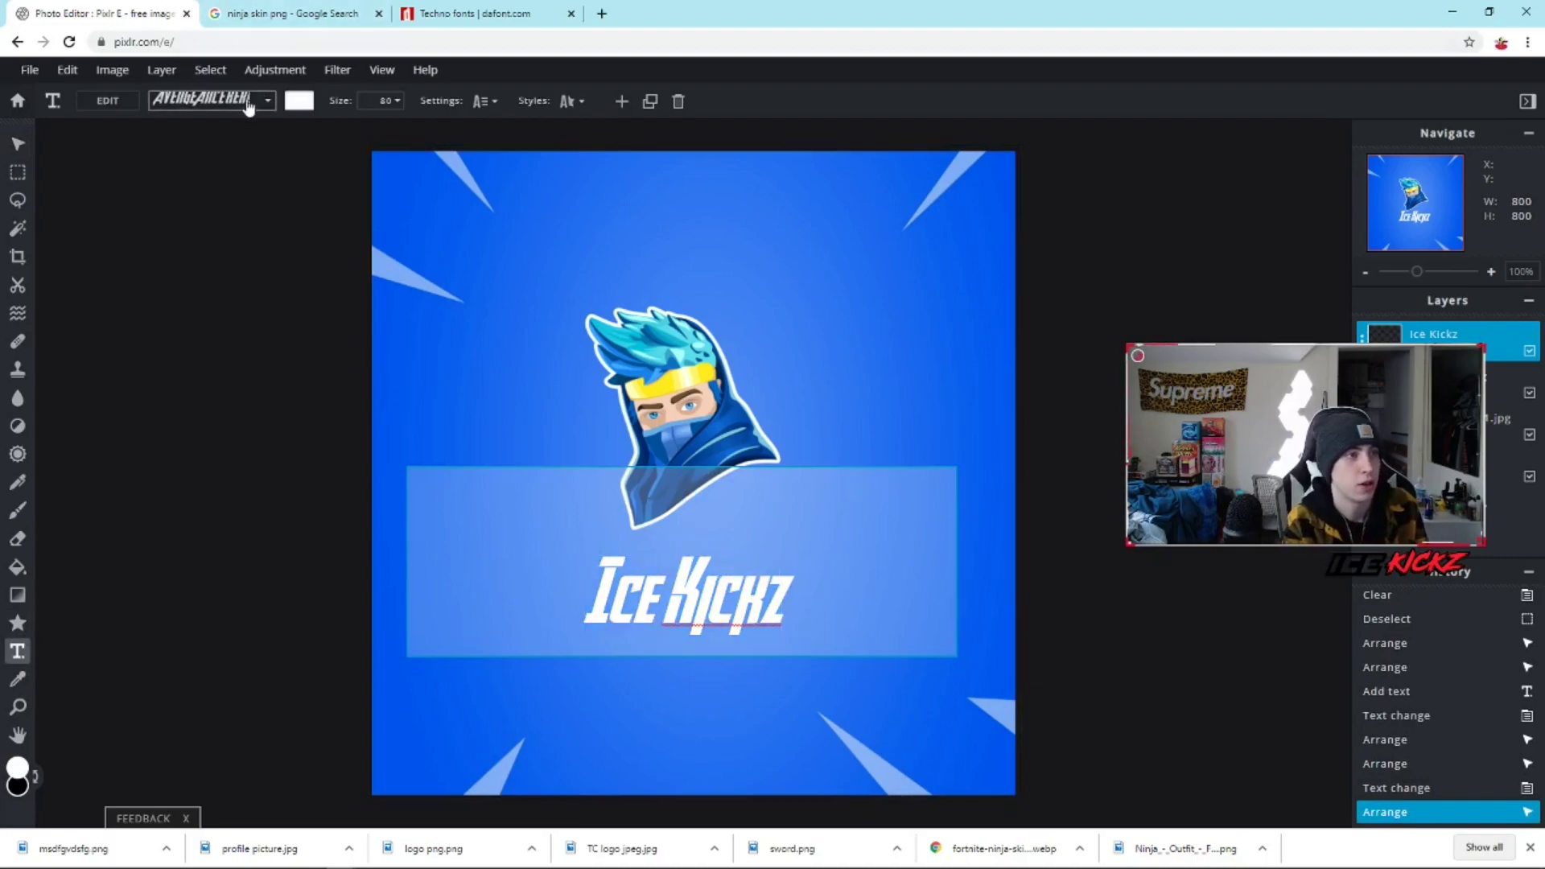
left_click(268, 102)
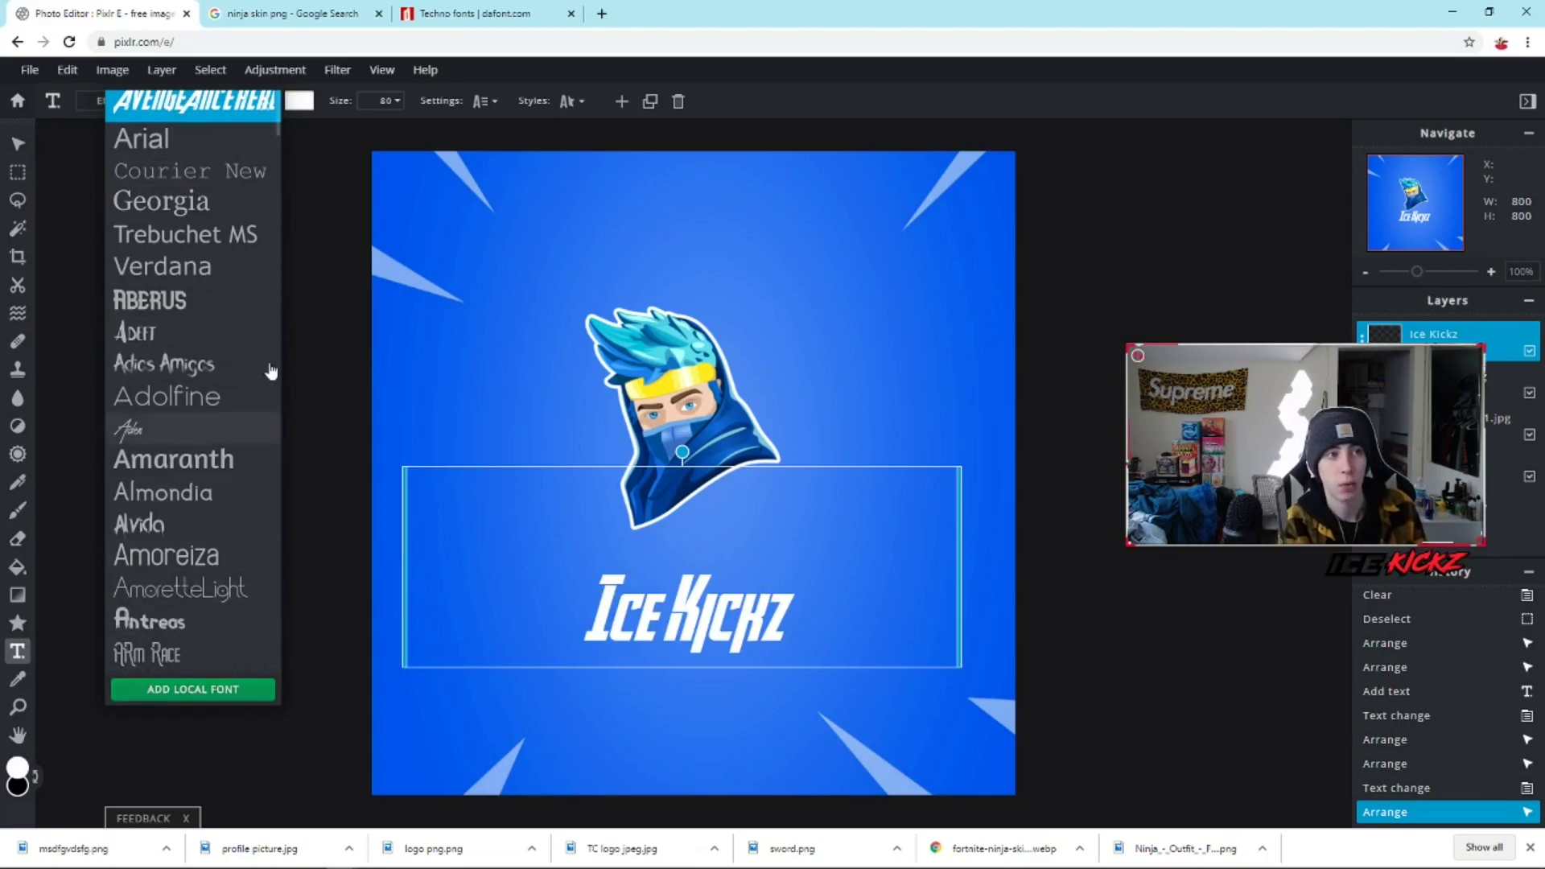
left_click(448, 9)
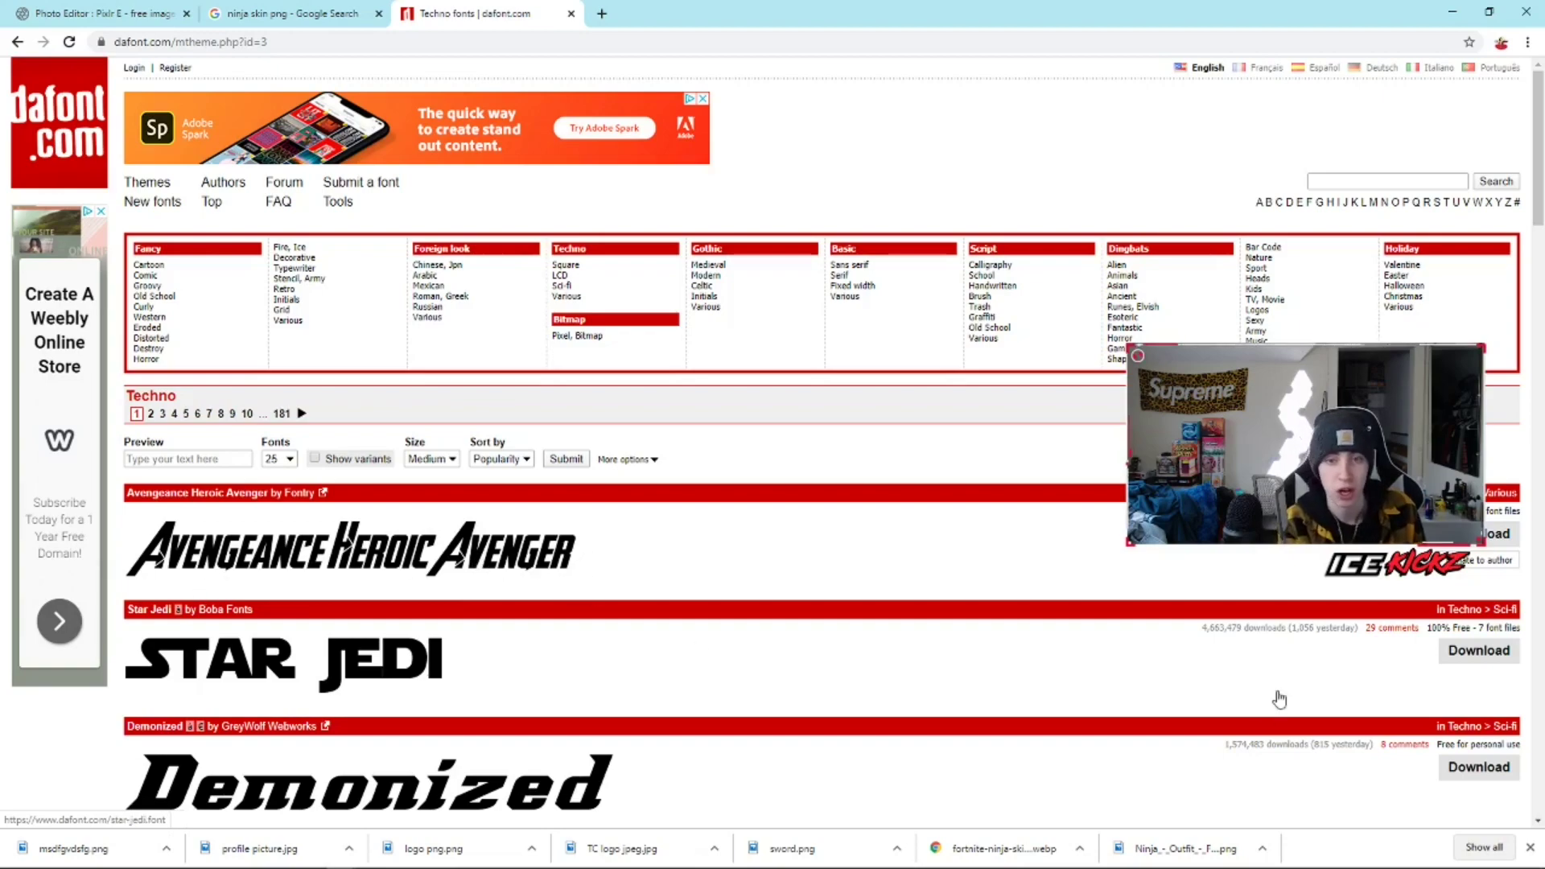
- Download the Avengeance Heroic Avenger font archive from dafont
left_click(802, 649)
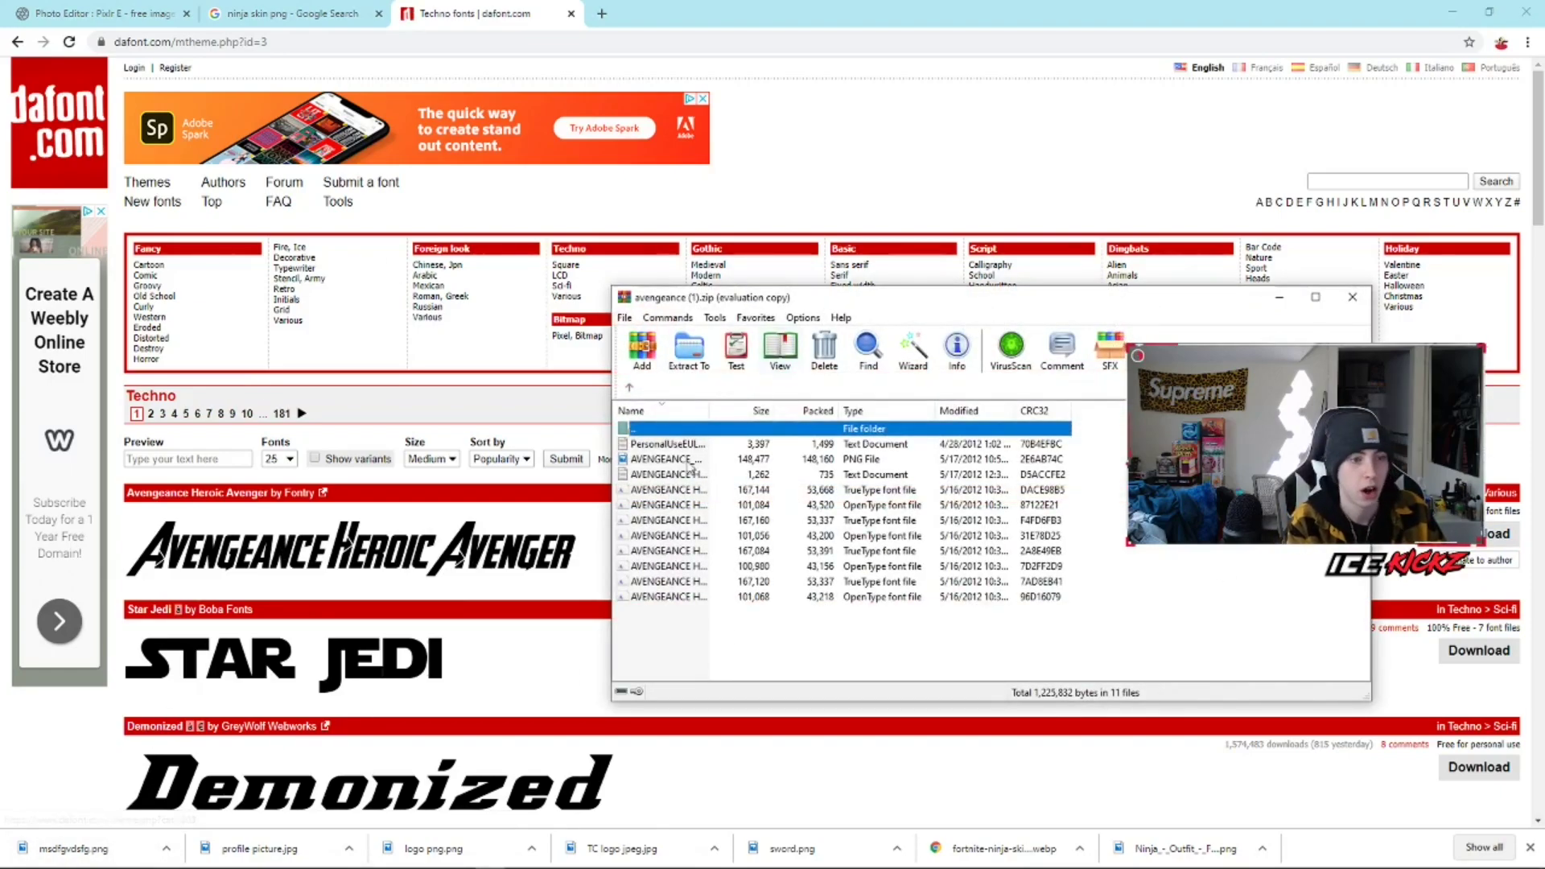
- Preview the Avengeance Heroic Avenger Italic OpenType font, then return to Pixlr
left_click(1074, 503)
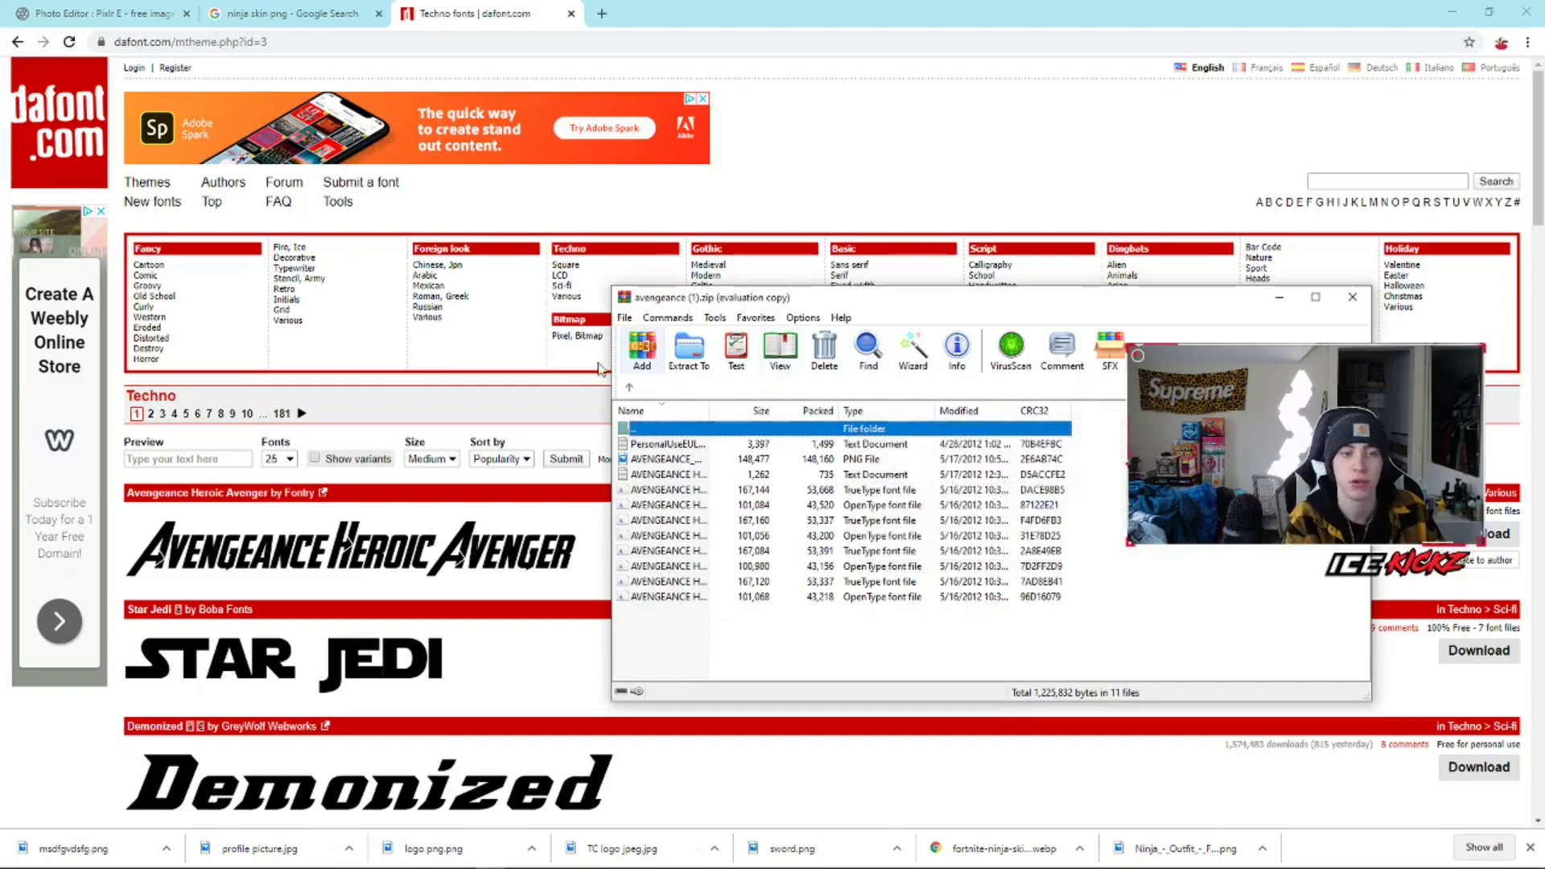
double_click(681, 597)
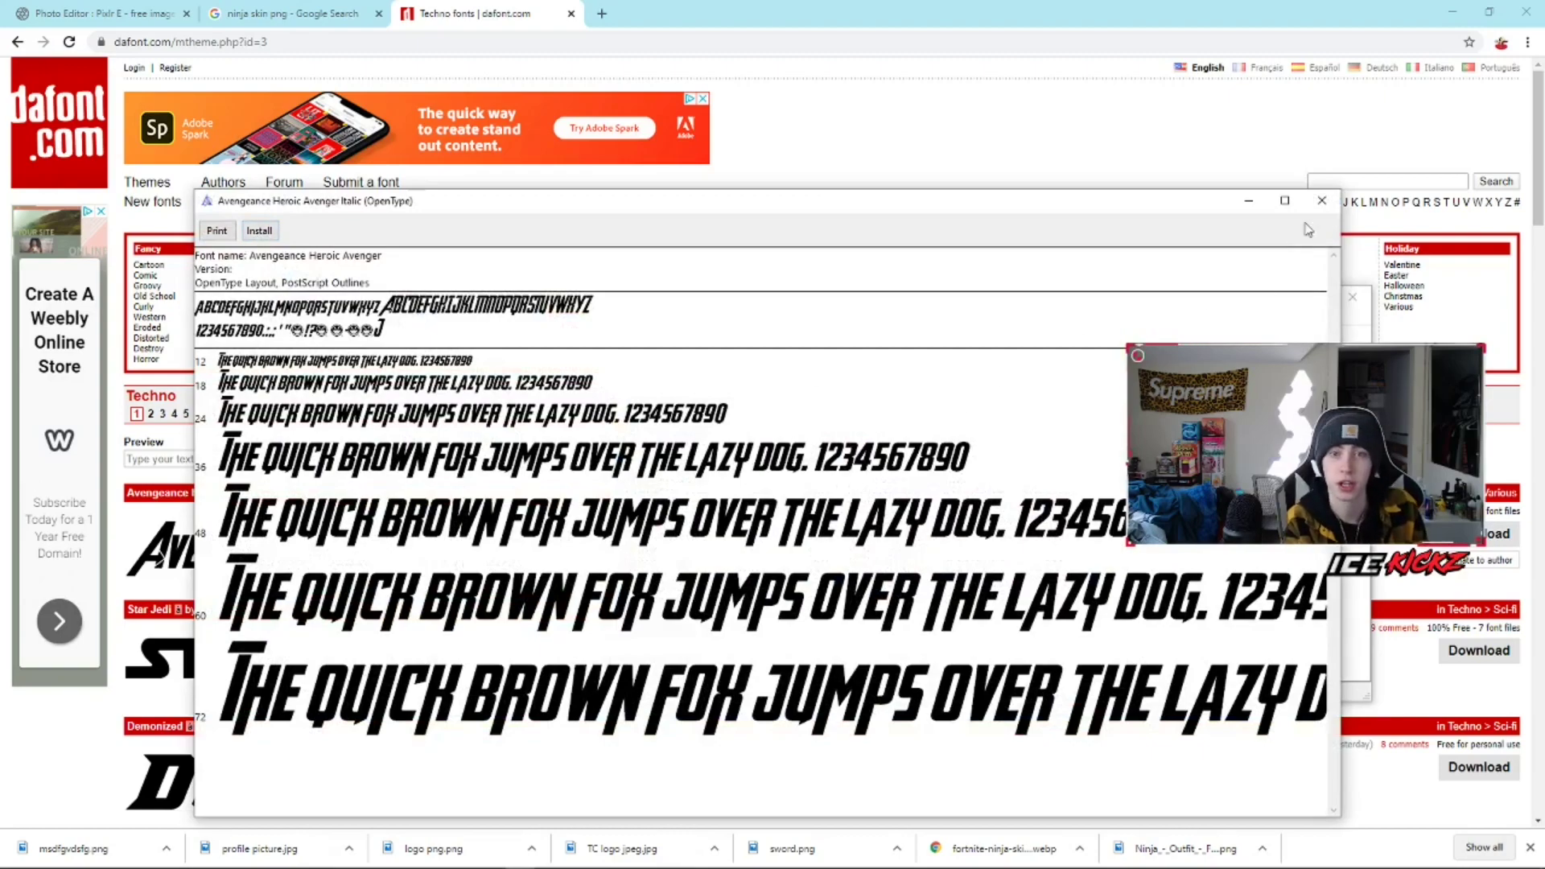
left_click(1323, 202)
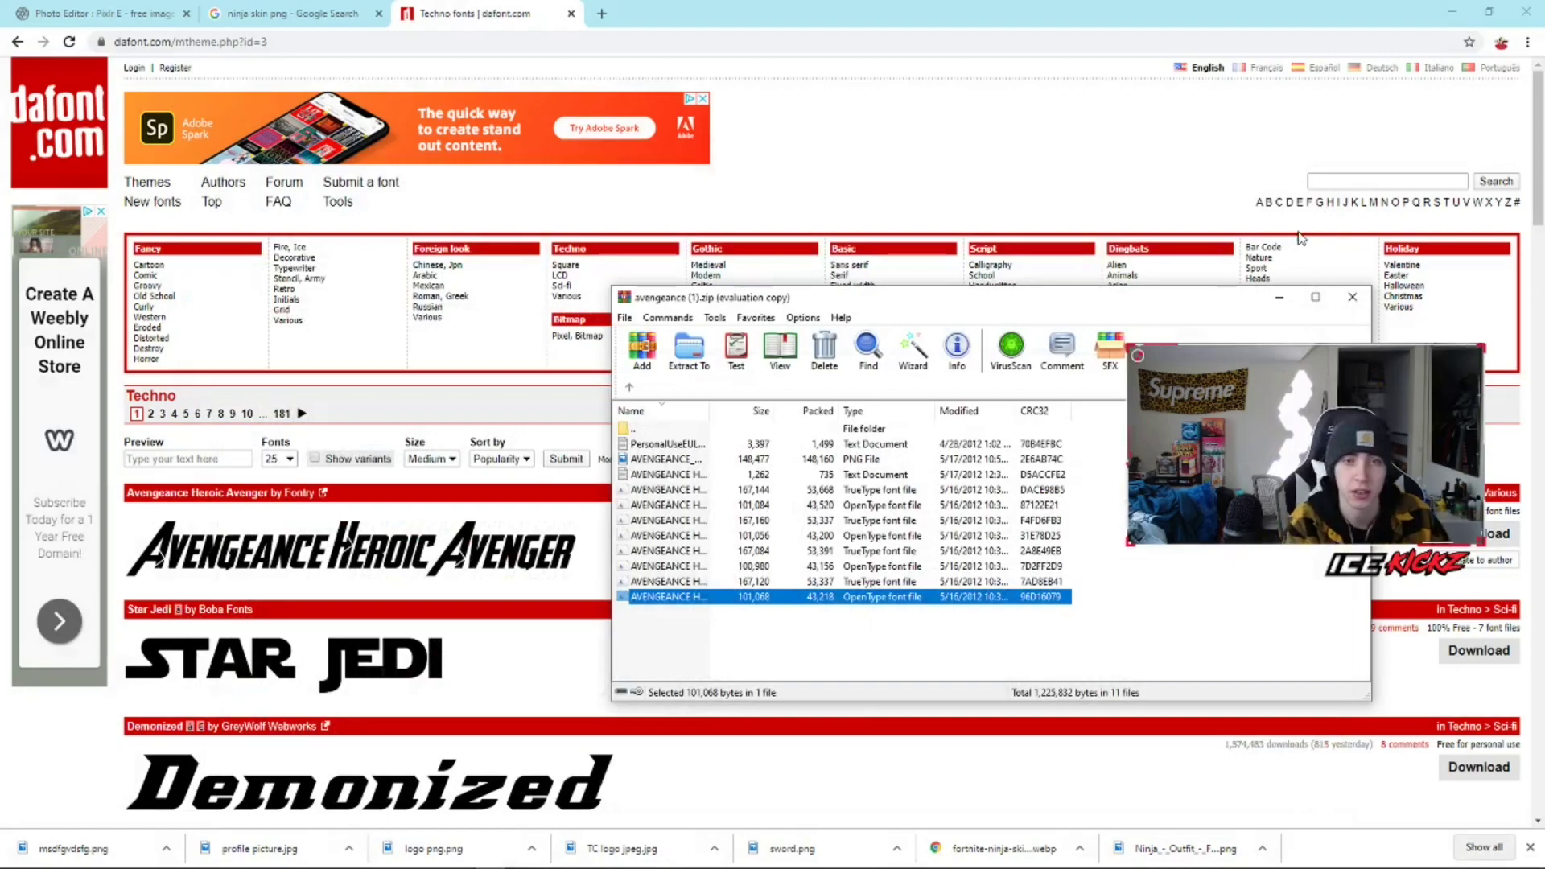
left_click(93, 14)
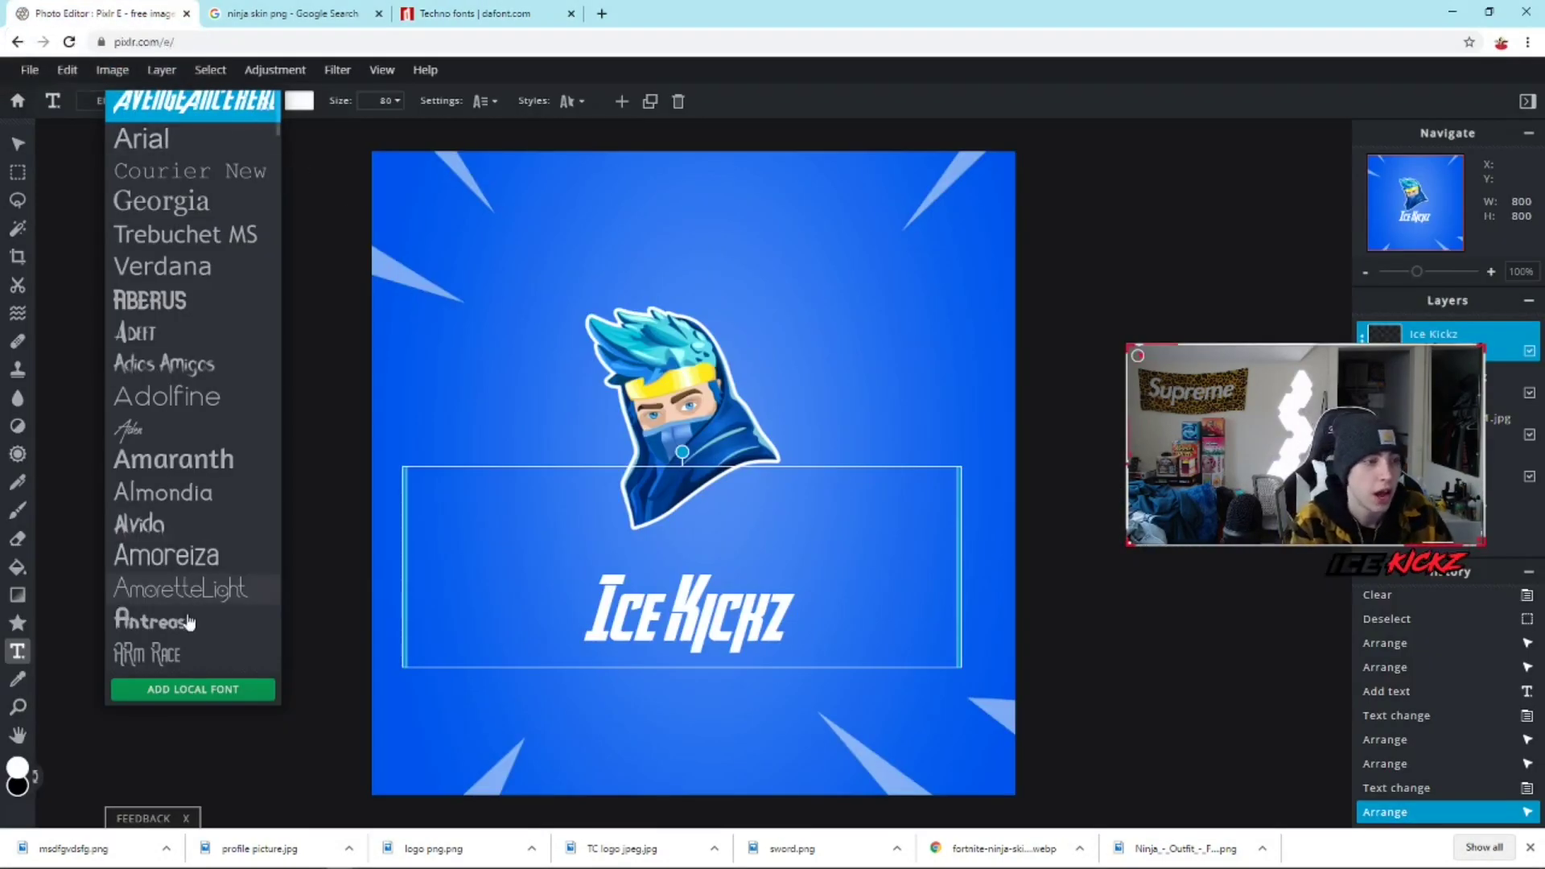
left_click(183, 690)
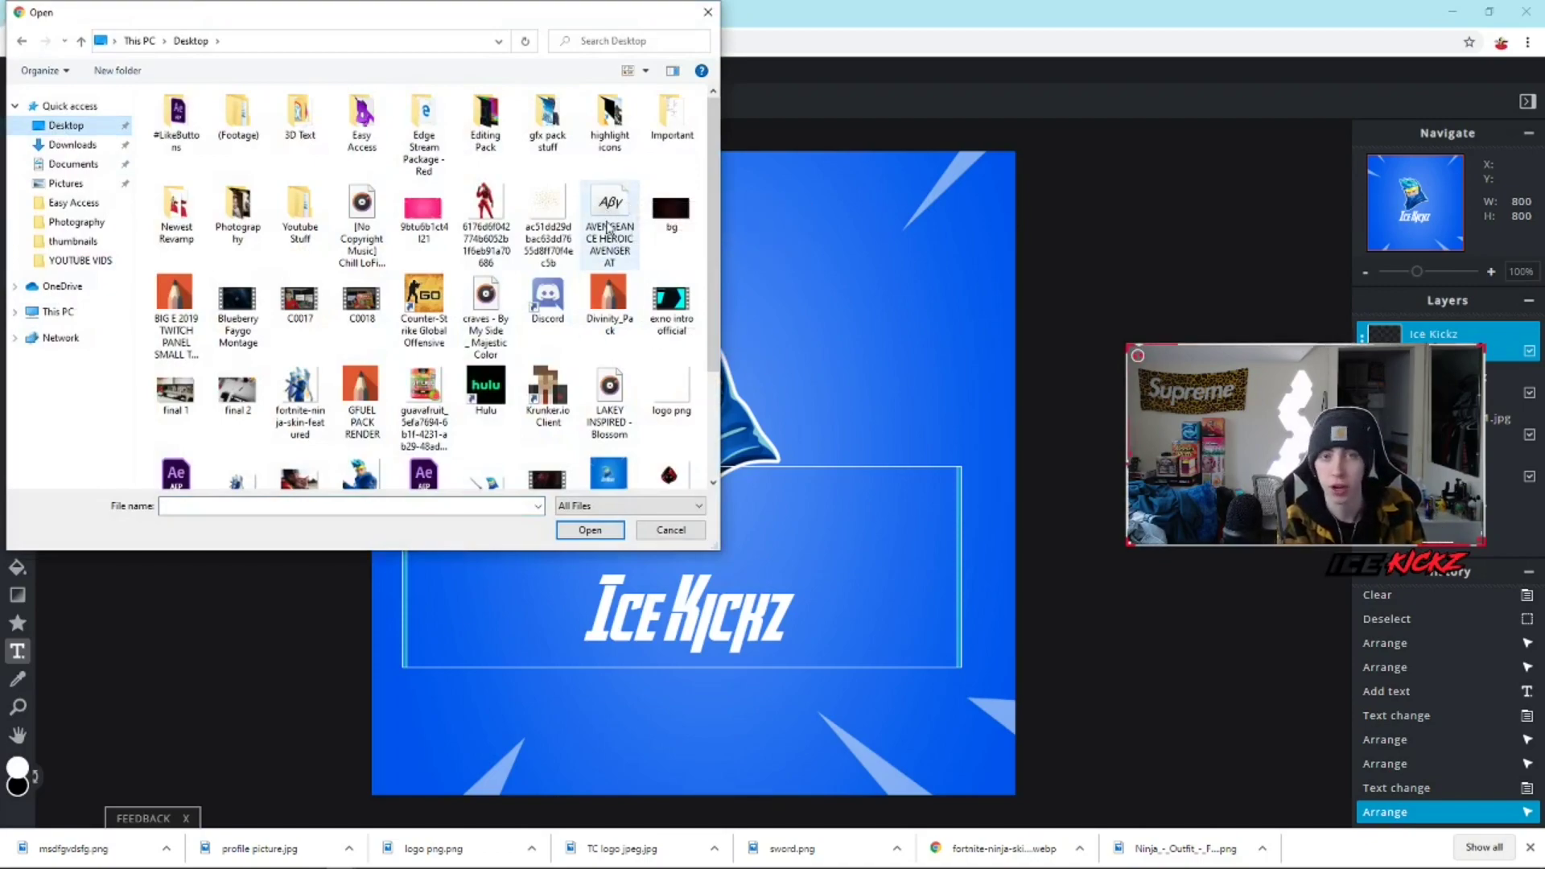
left_click(670, 529)
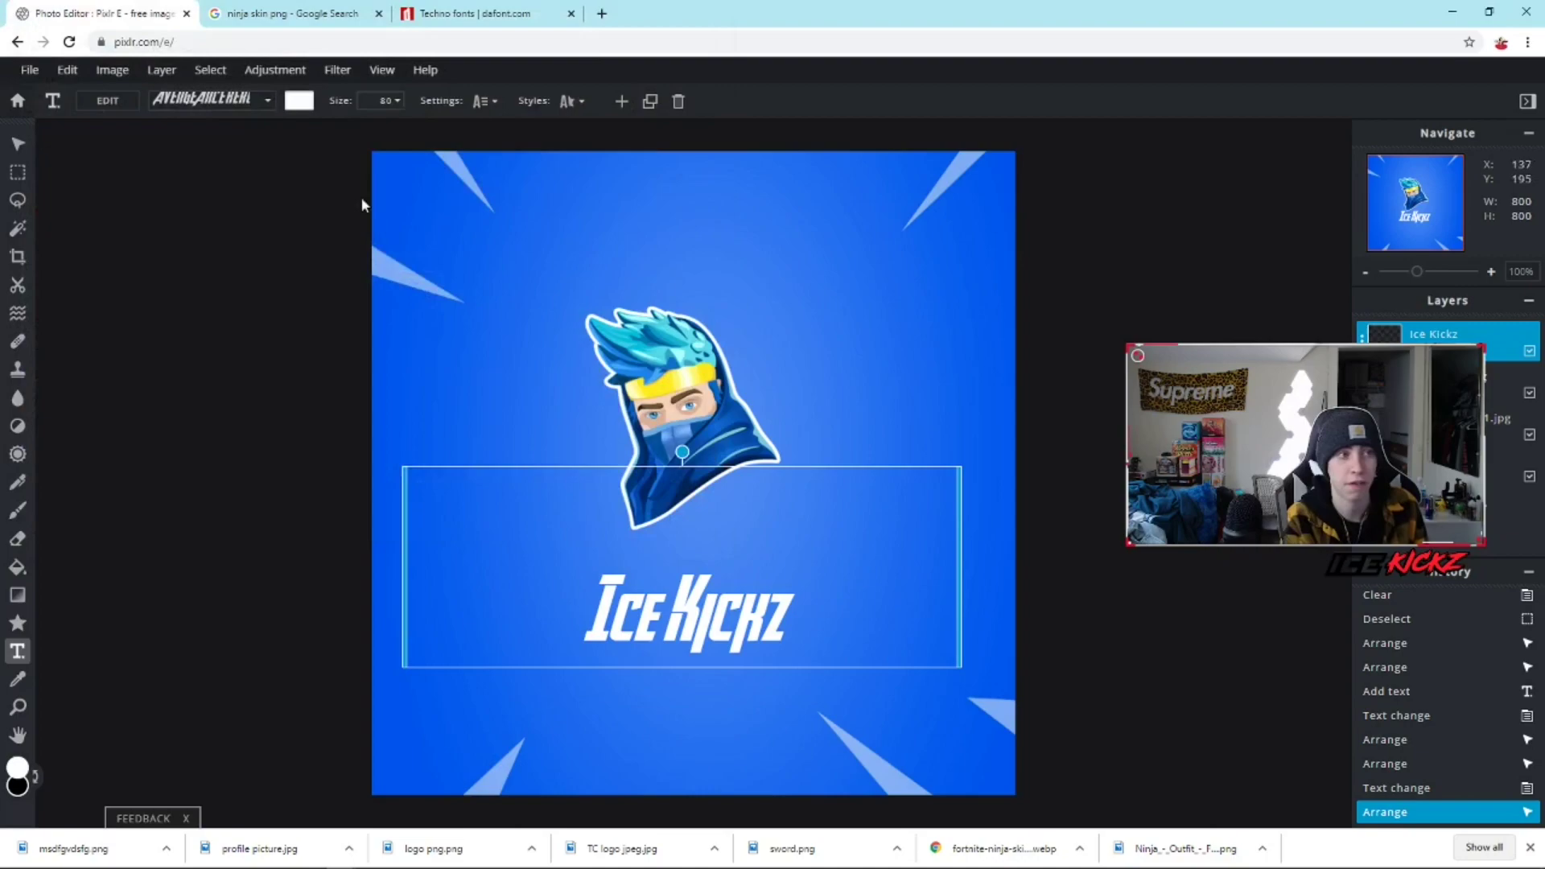
left_click(205, 103)
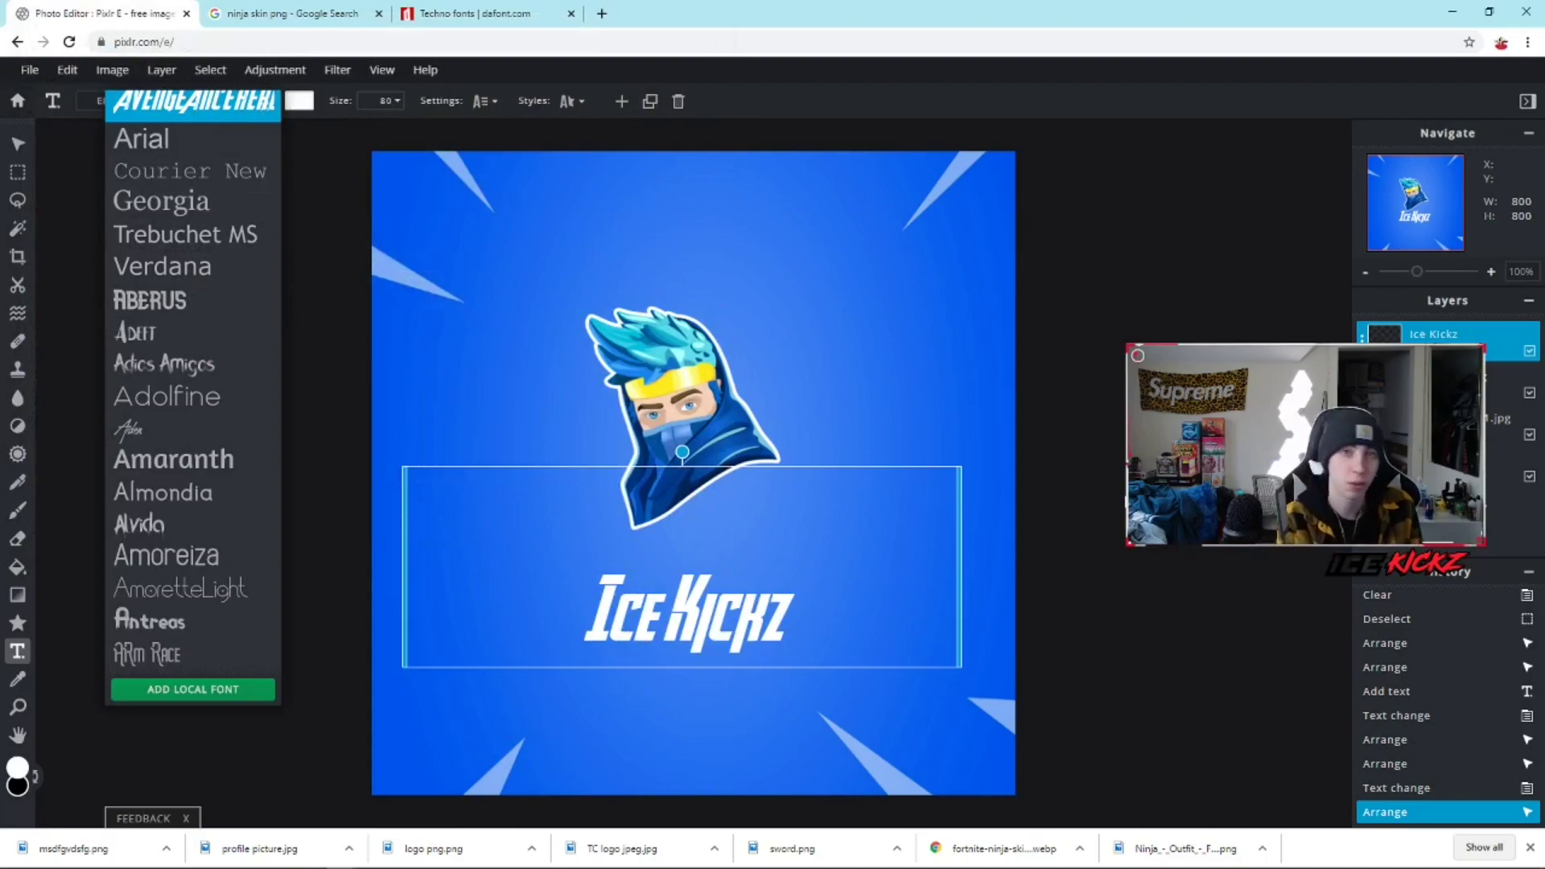
left_click_drag(752, 626, 736, 573)
- Enlarge the Ice Kickz text to size 109, move it under the ninja, and rasterize it
double_click(737, 573)
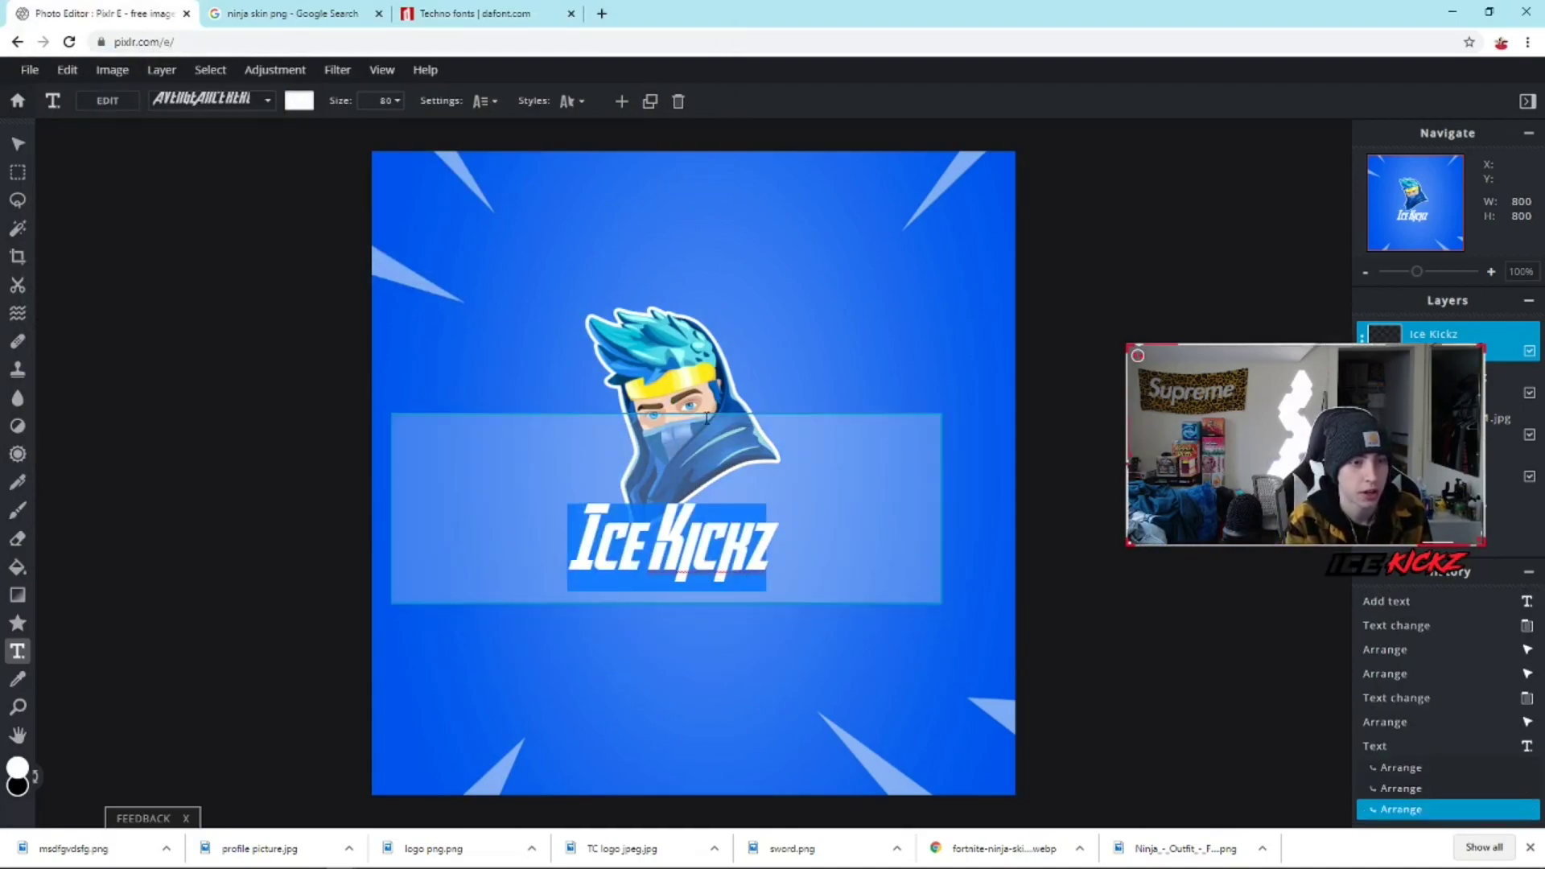
left_click(387, 101)
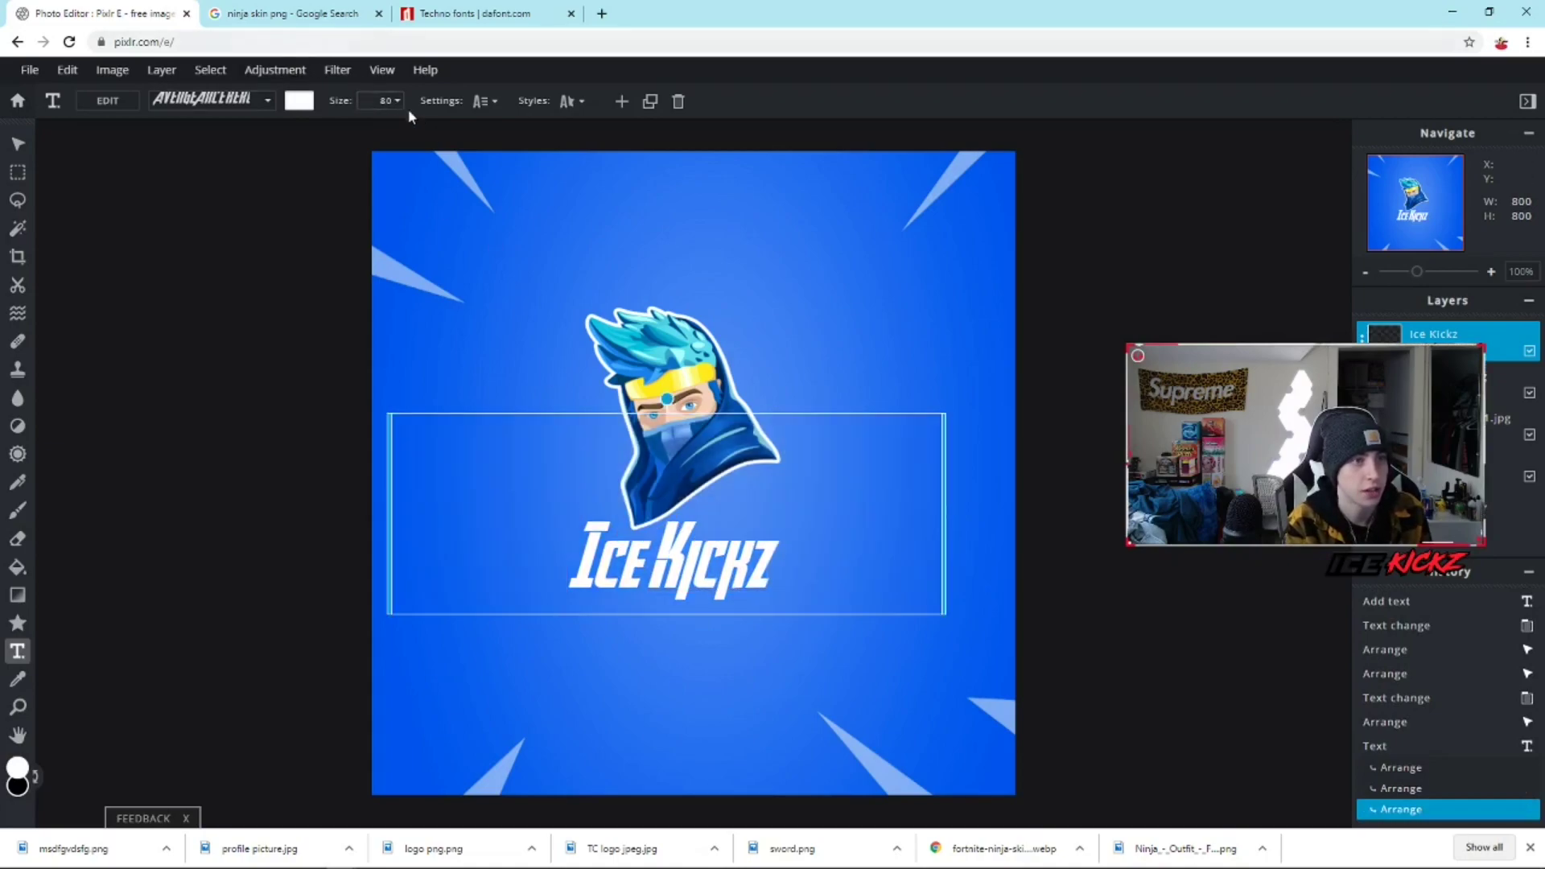
left_click(397, 100)
mouse_move(276, 129)
left_mouse_down()
mouse_move(293, 129)
mouse_move(276, 135)
left_mouse_up()
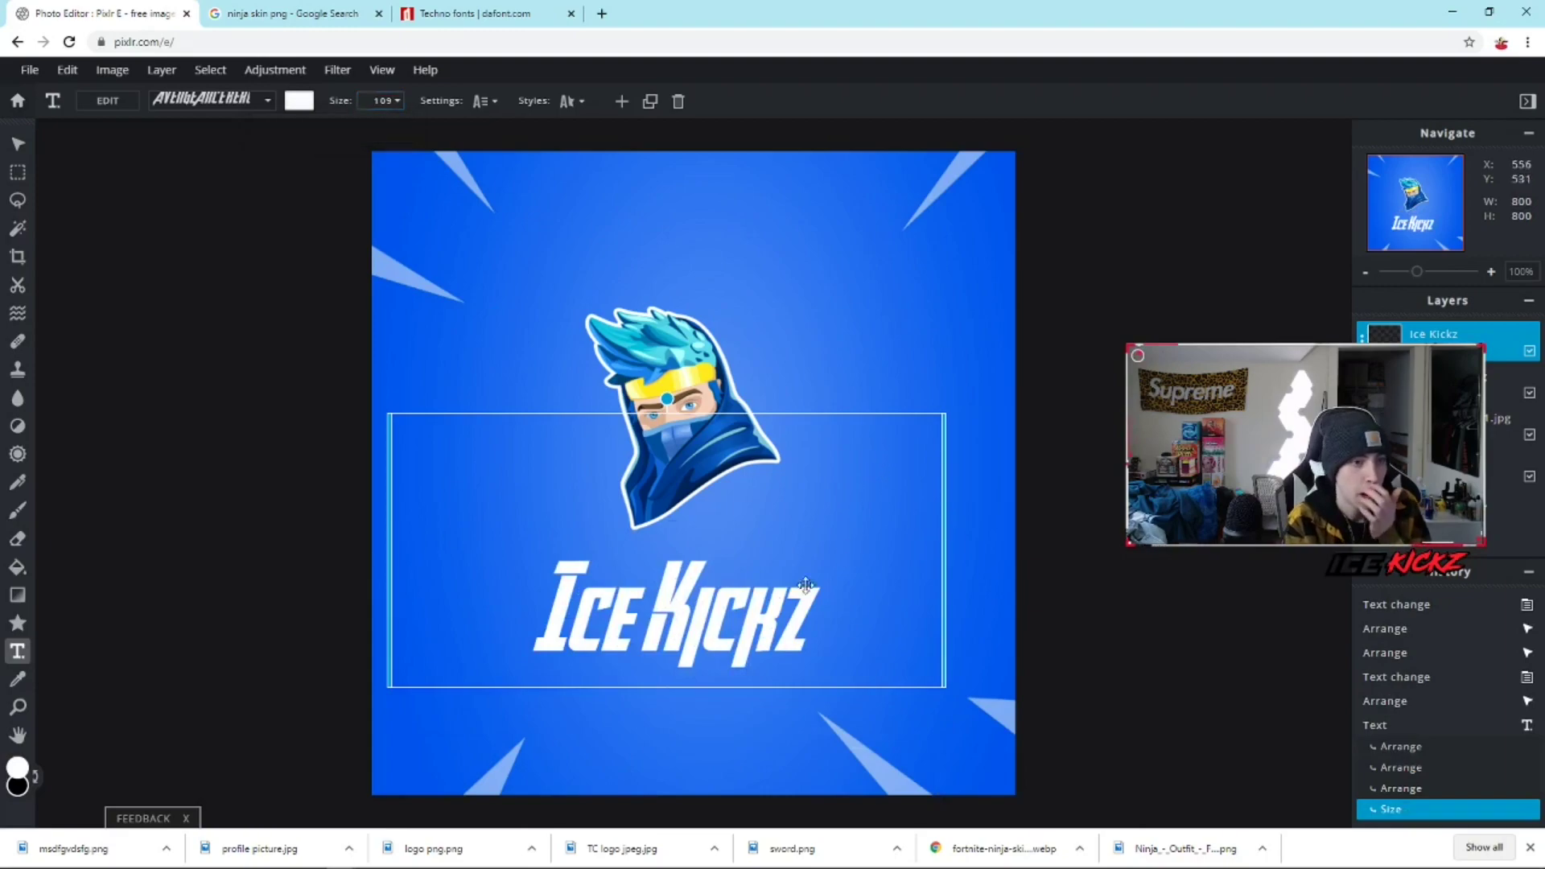
left_click_drag(737, 649, 756, 606)
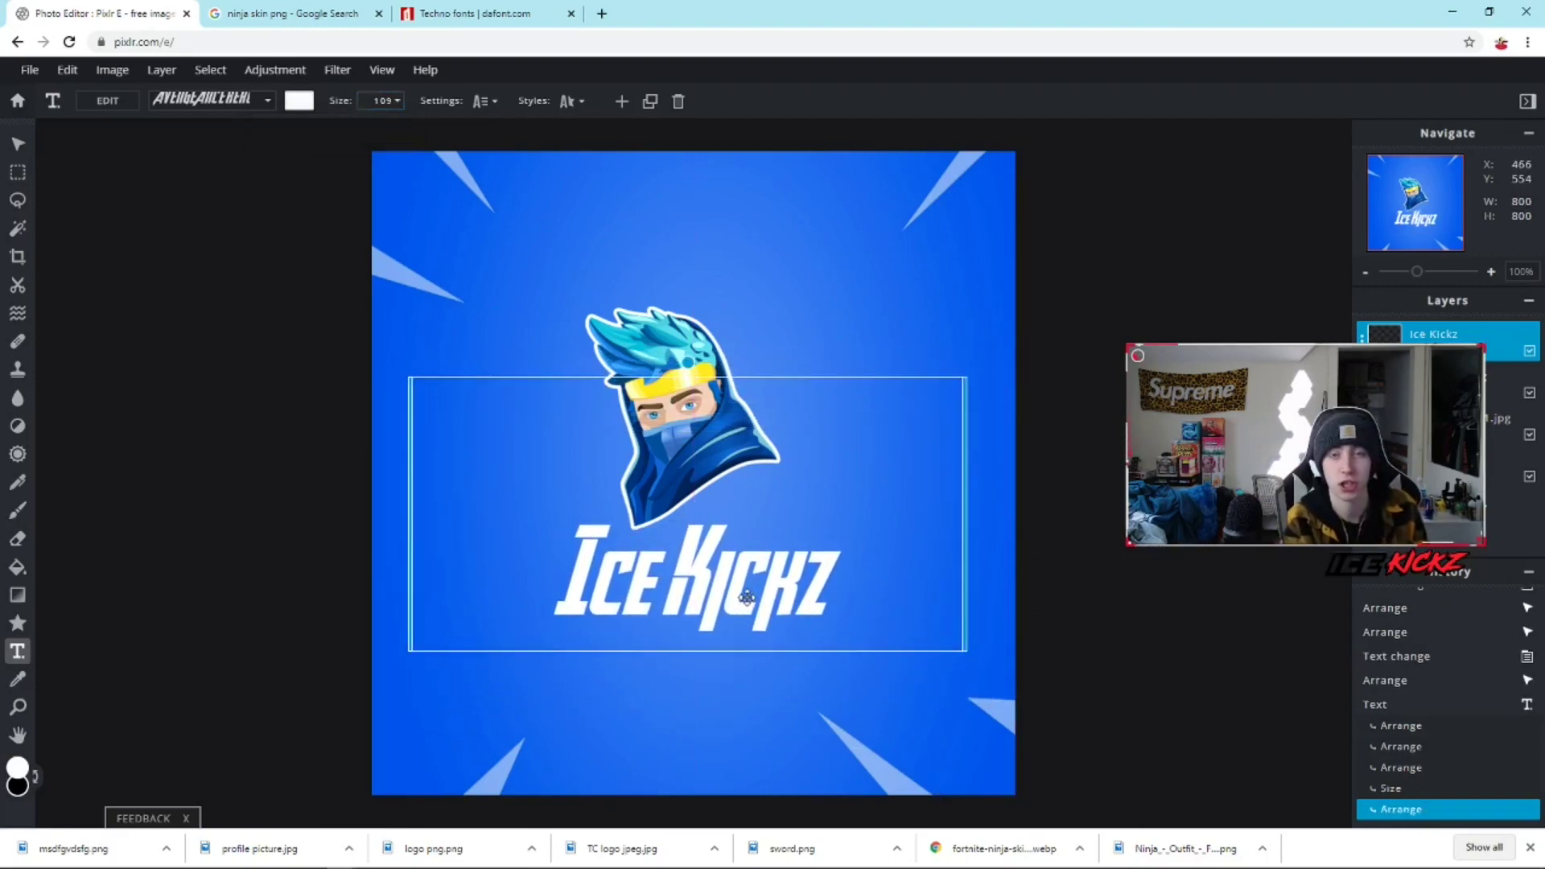
left_click(162, 71)
left_click(215, 212)
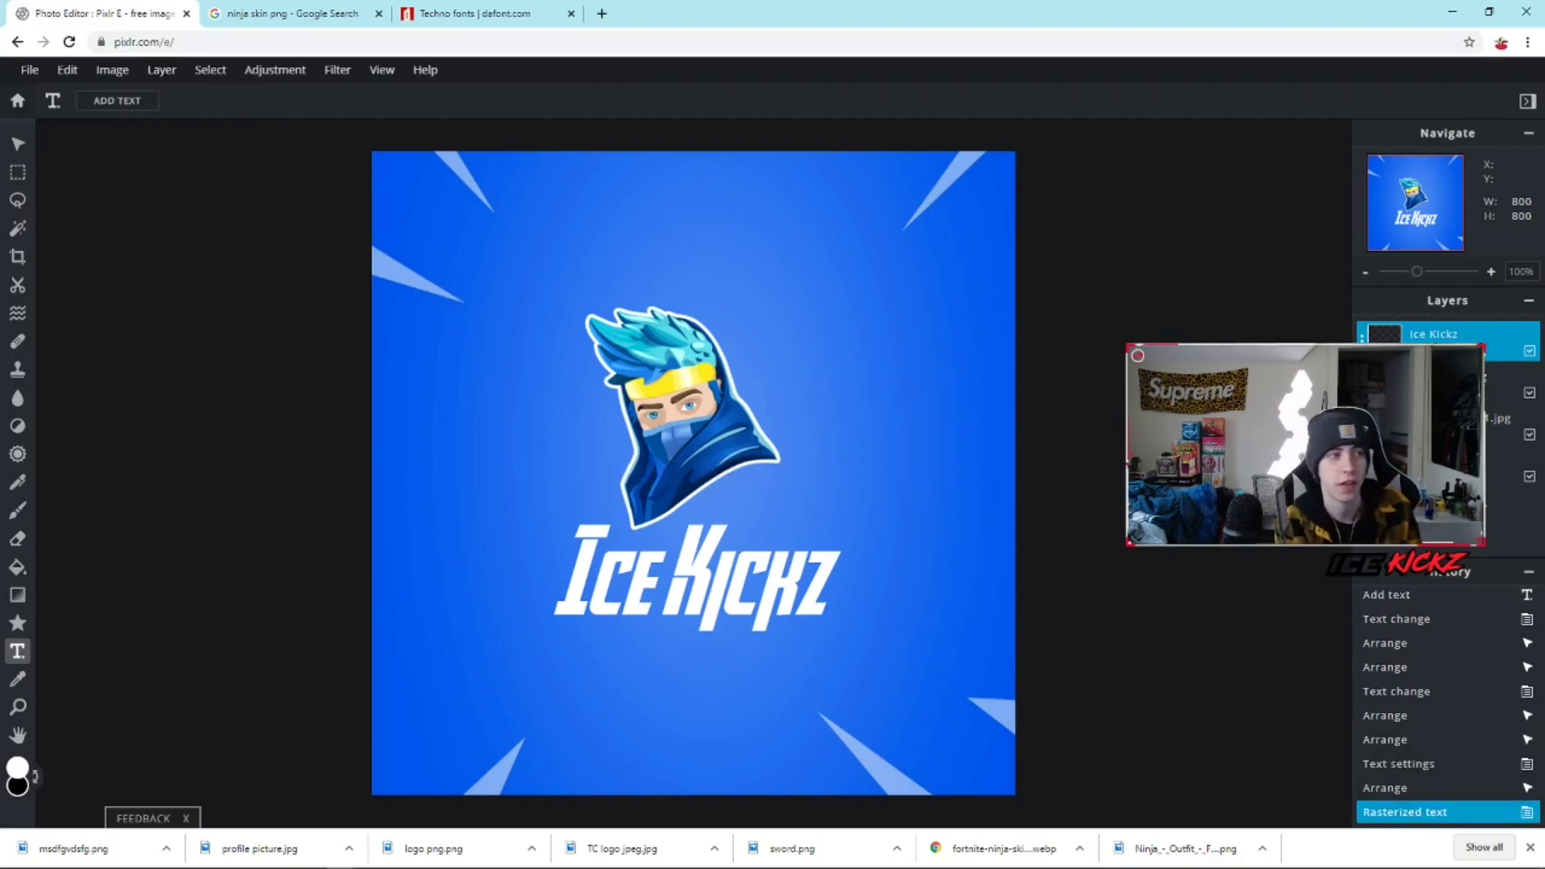
- Shrink the rasterized Ice Kickz lettering slightly and centre it beneath the ninja head
left_click(24, 143)
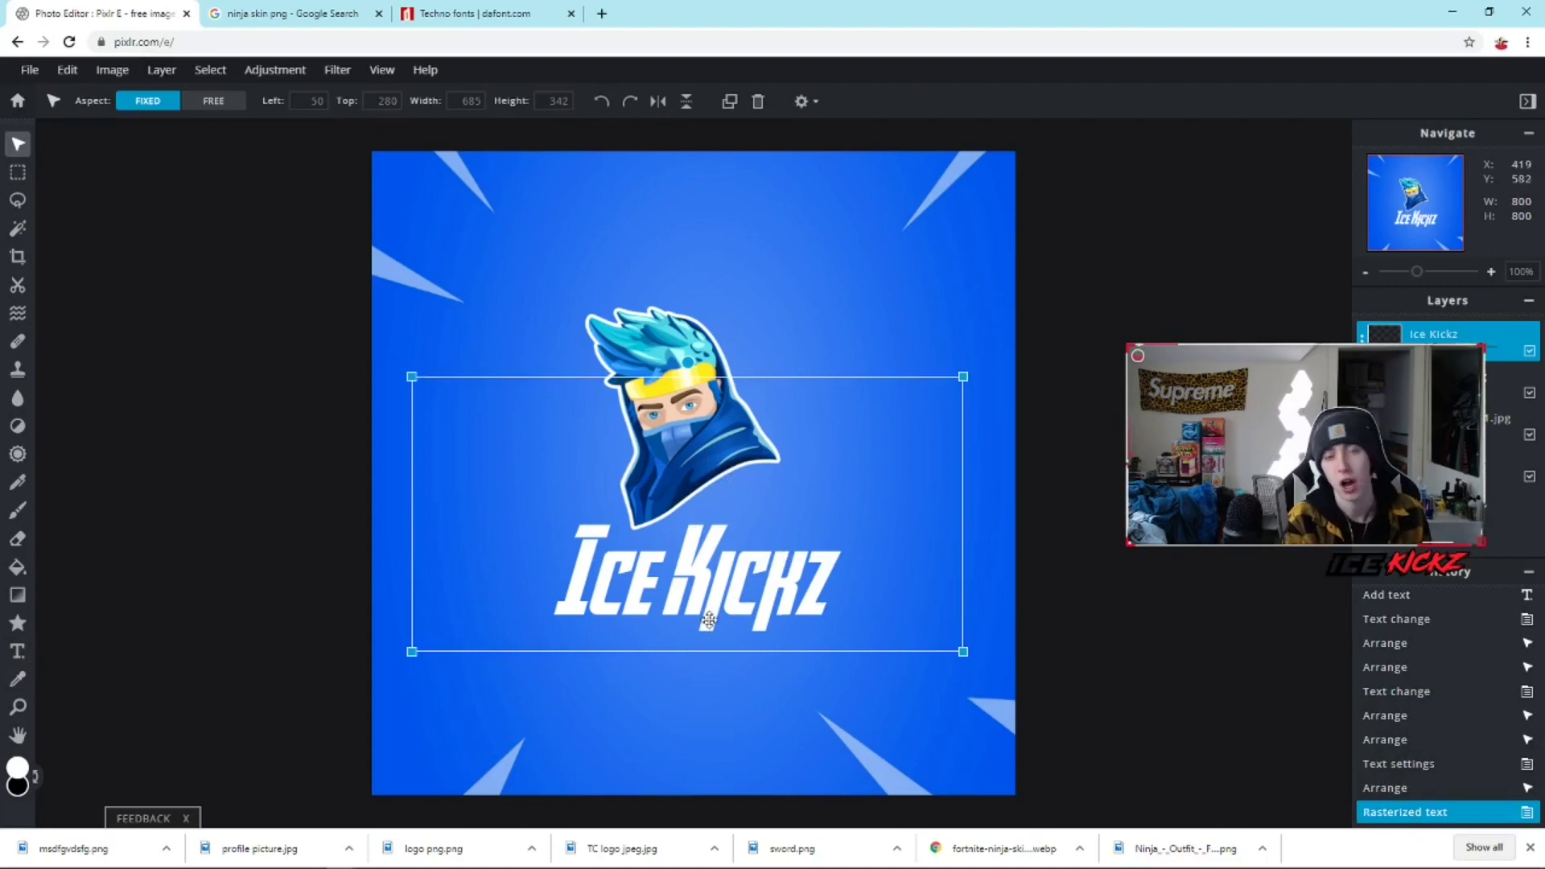
left_click_drag(721, 622, 724, 609)
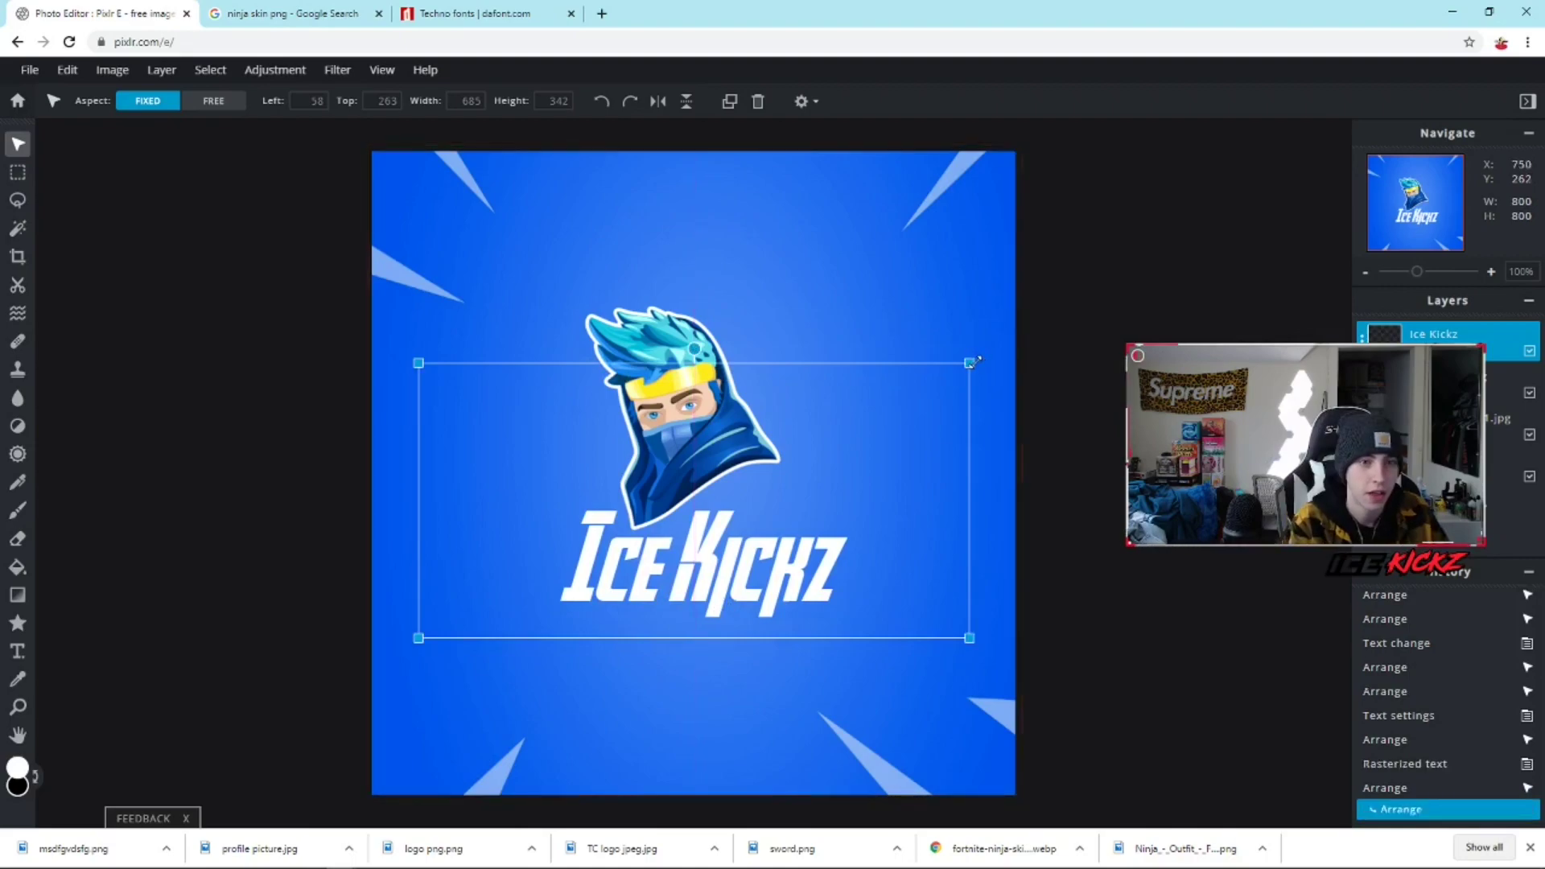
mouse_move(971, 362)
left_mouse_down()
mouse_move(922, 387)
mouse_move(974, 380)
left_mouse_up()
left_click_drag(867, 536, 857, 534)
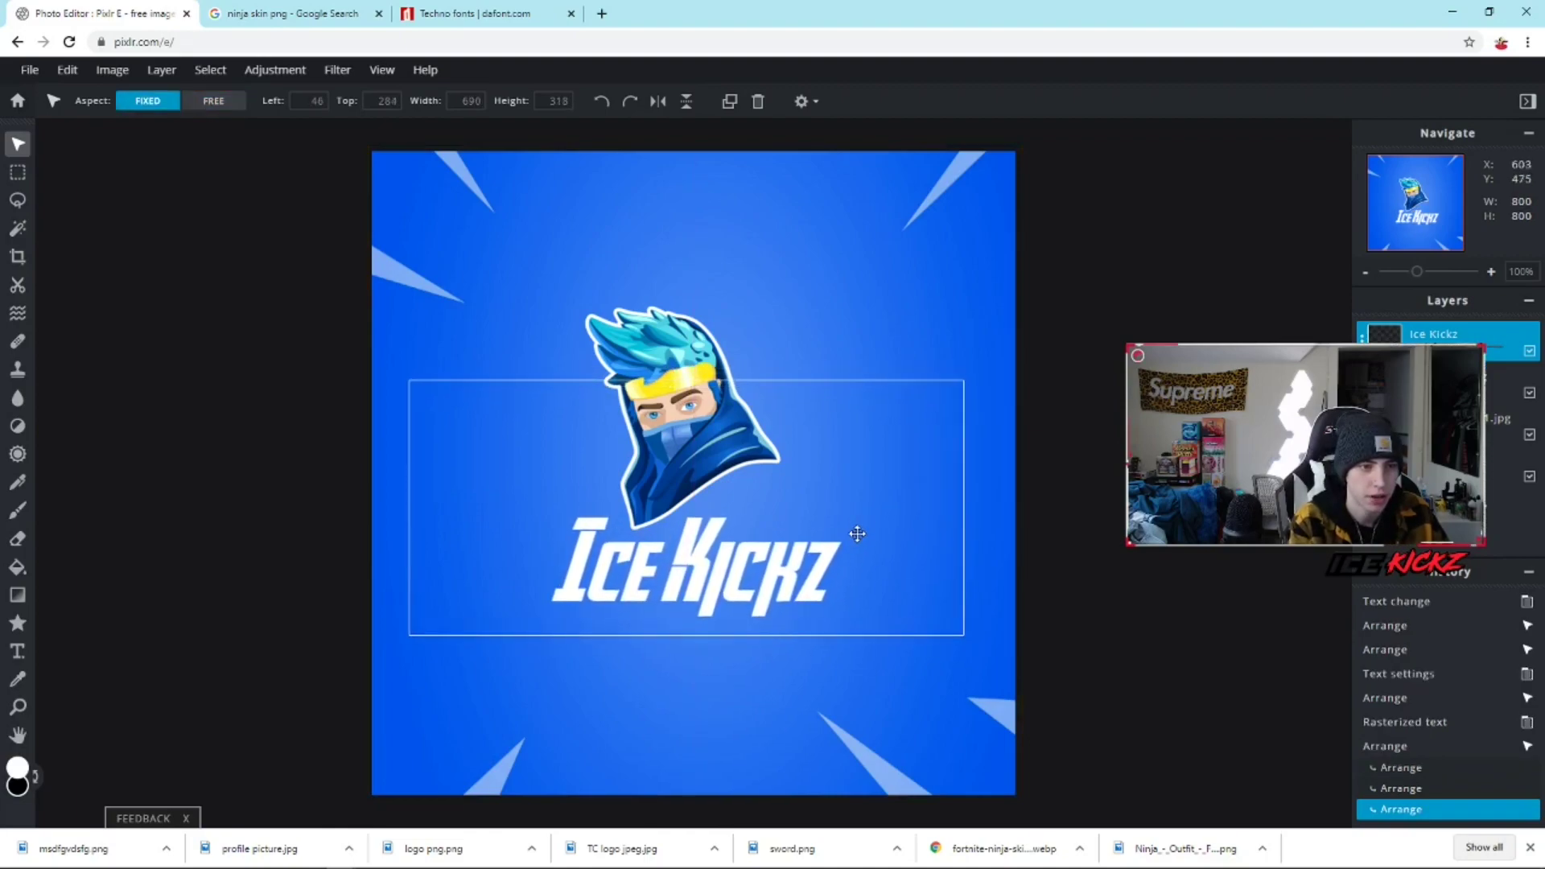
left_click(1137, 577)
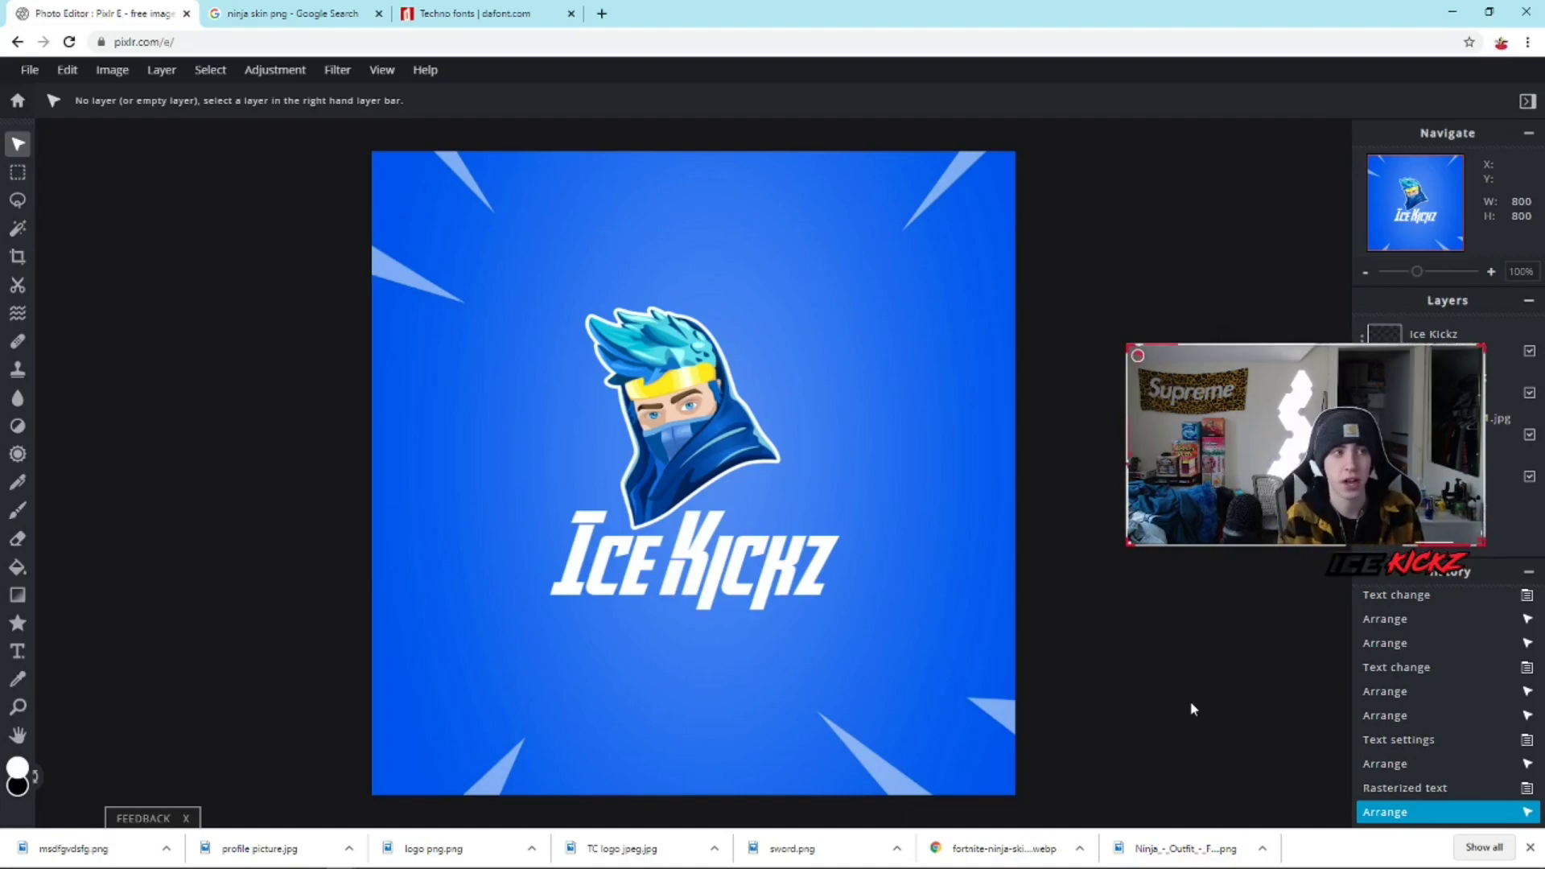
- Download the logo as Logo.jpg at 100% JPG quality
left_click(30, 73)
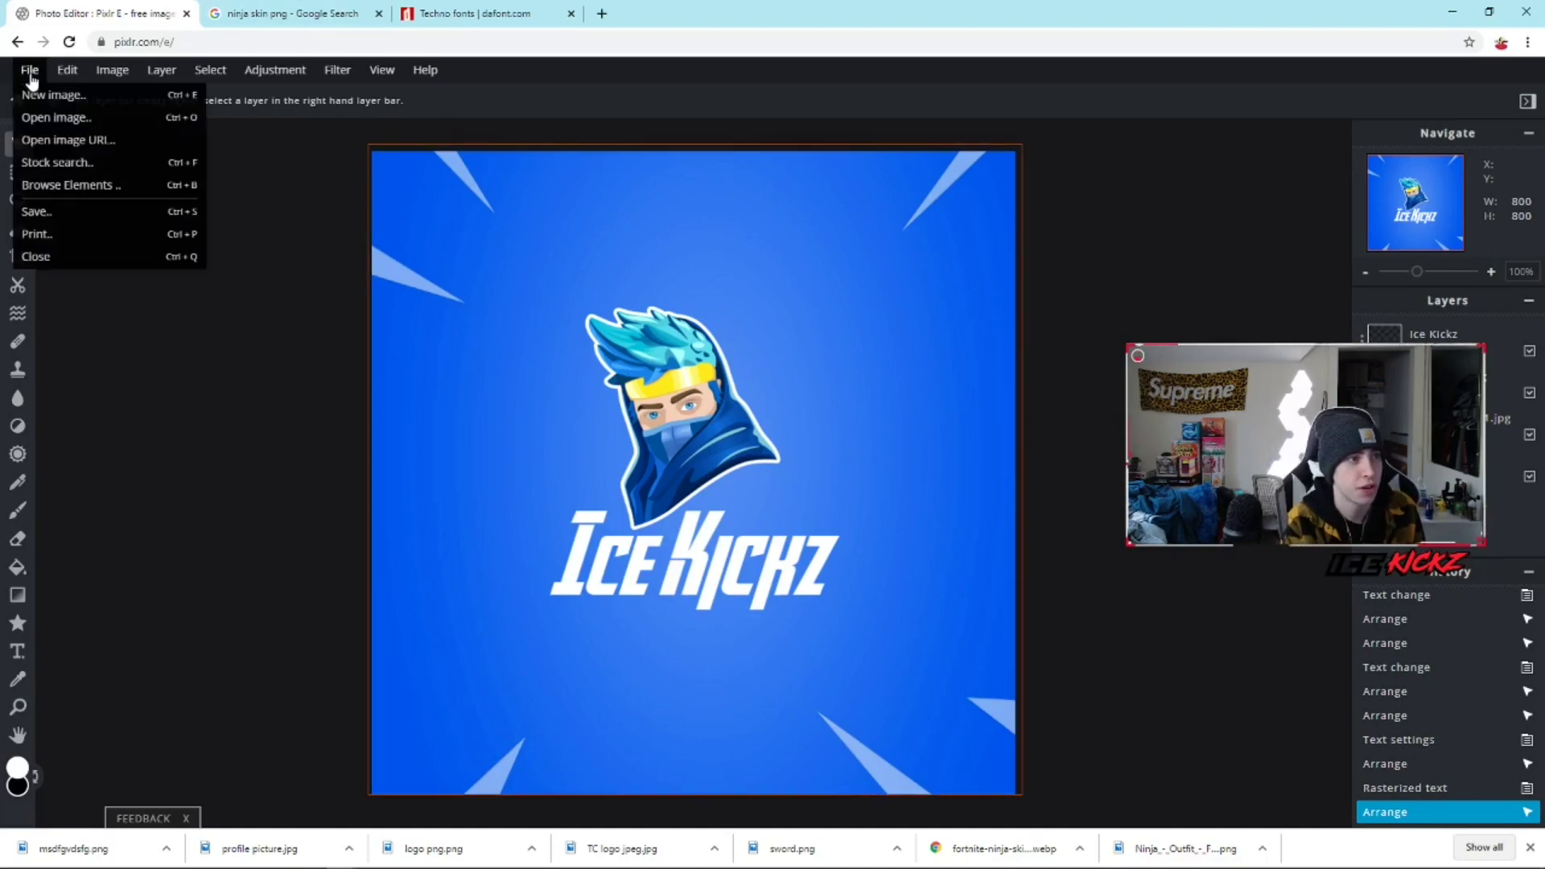
left_click(56, 211)
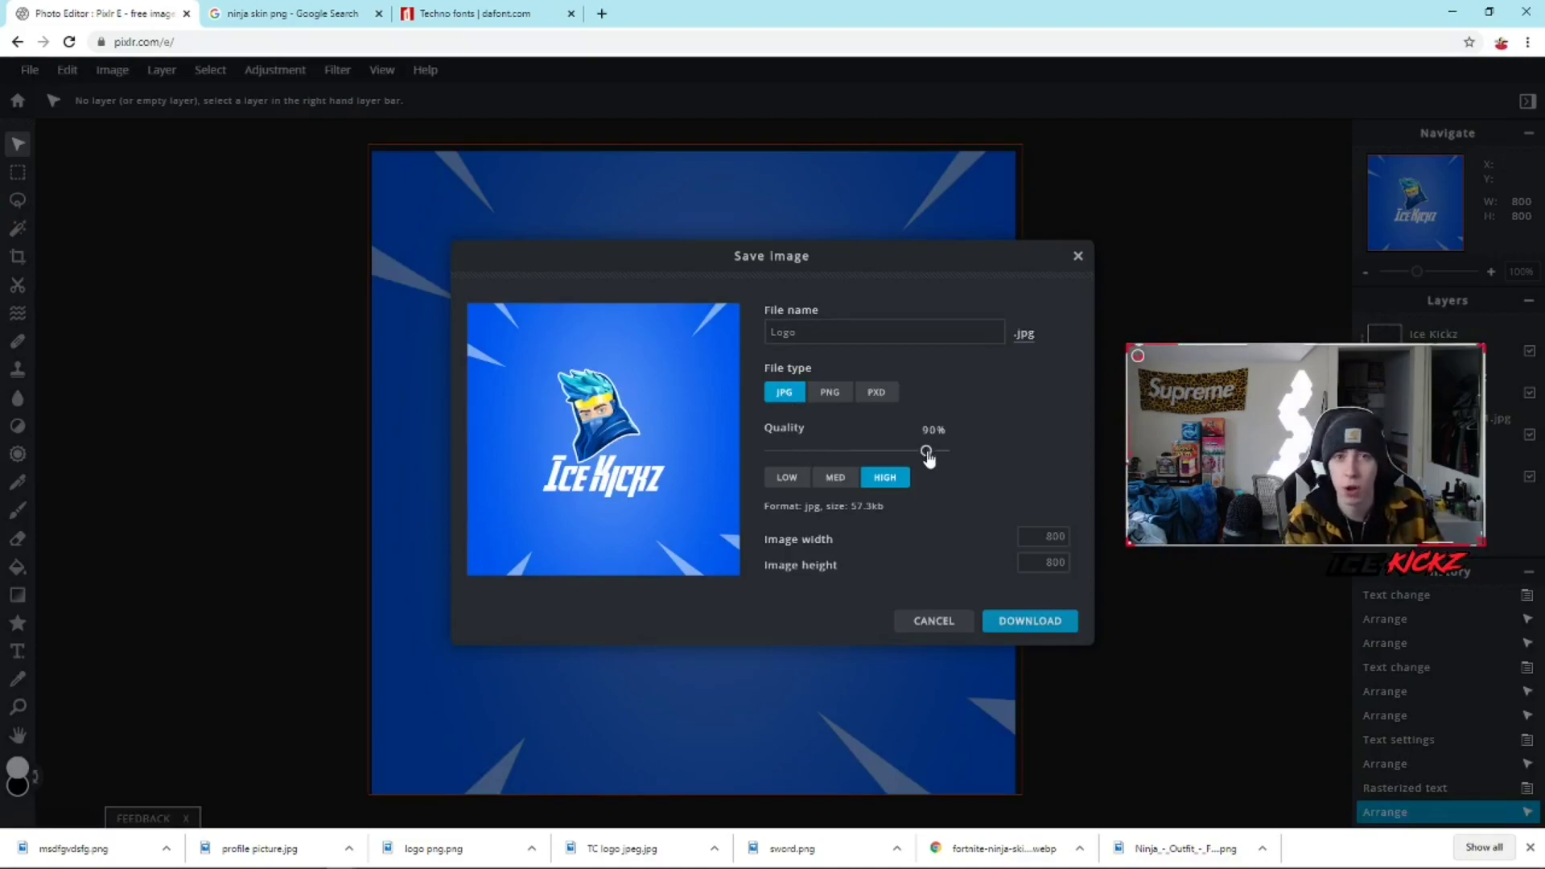
left_click_drag(926, 455, 959, 457)
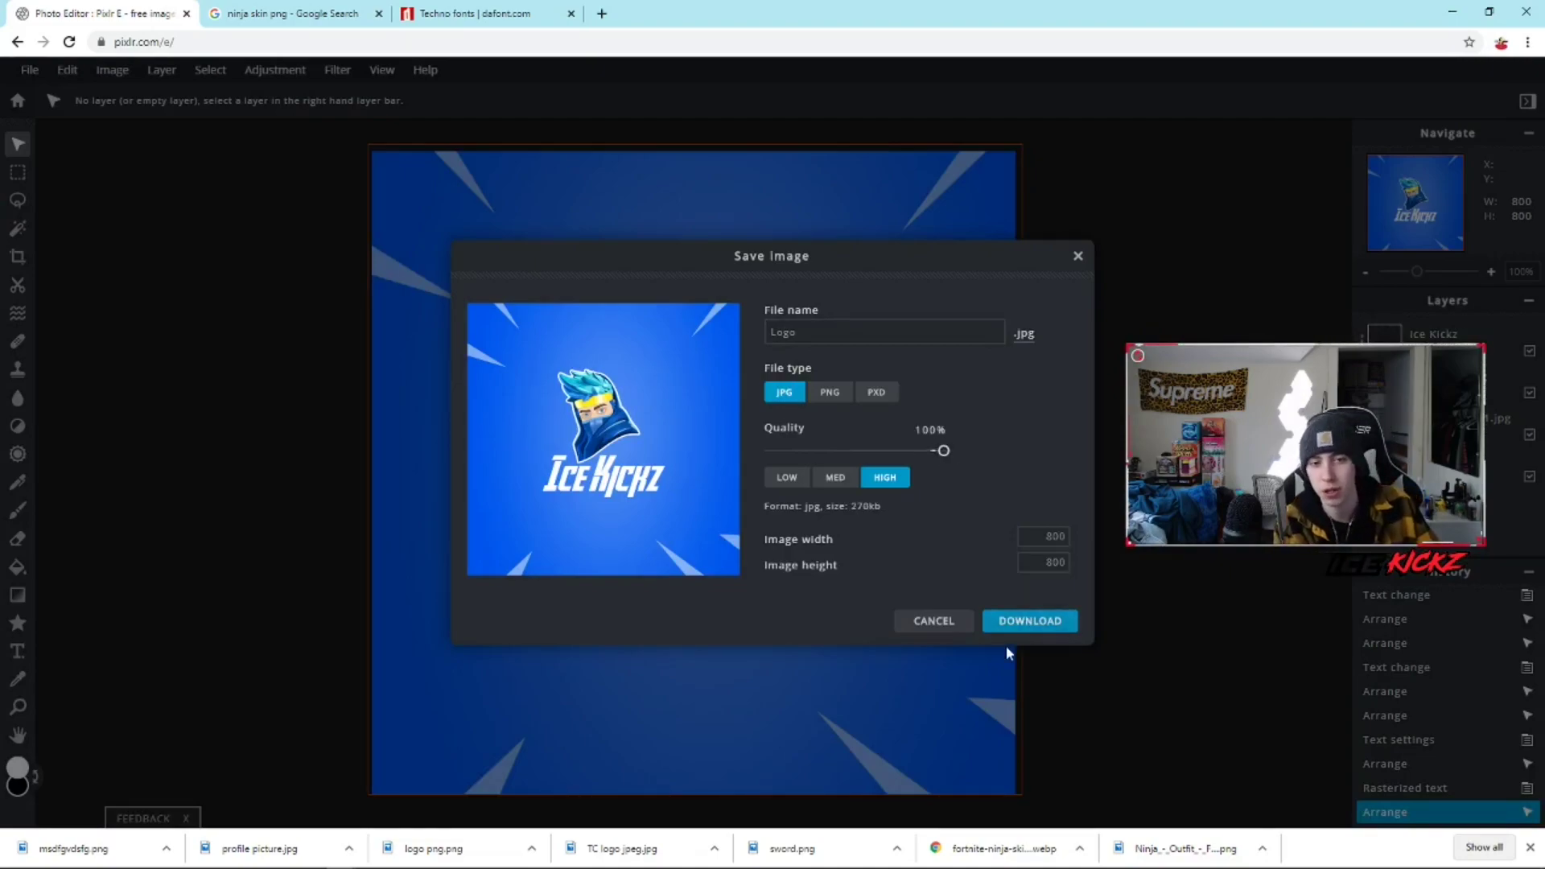
left_click(1030, 622)
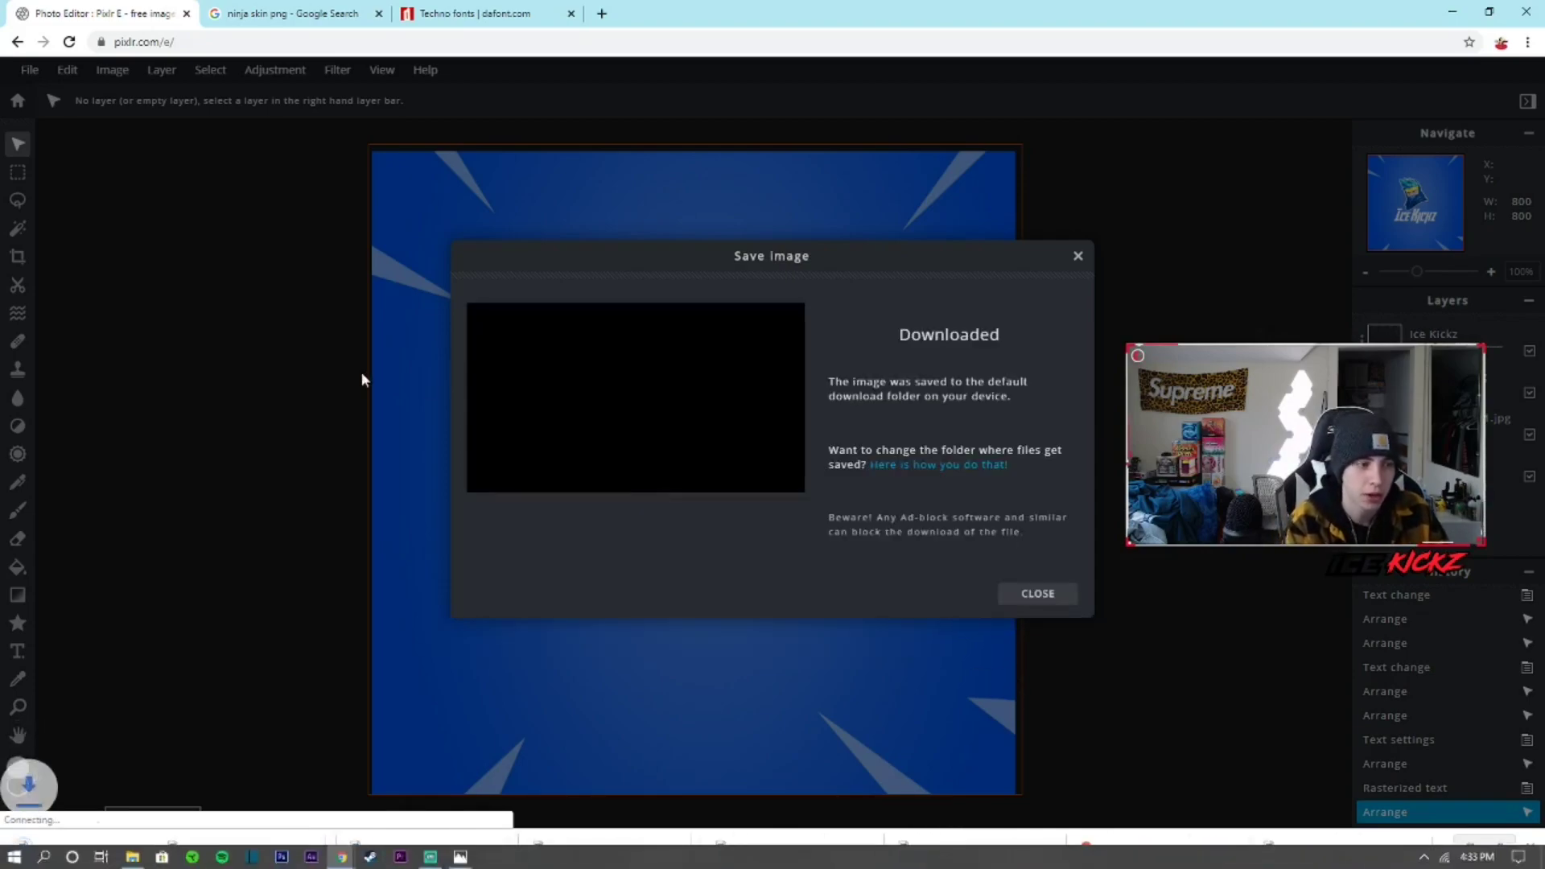
left_click(1078, 256)
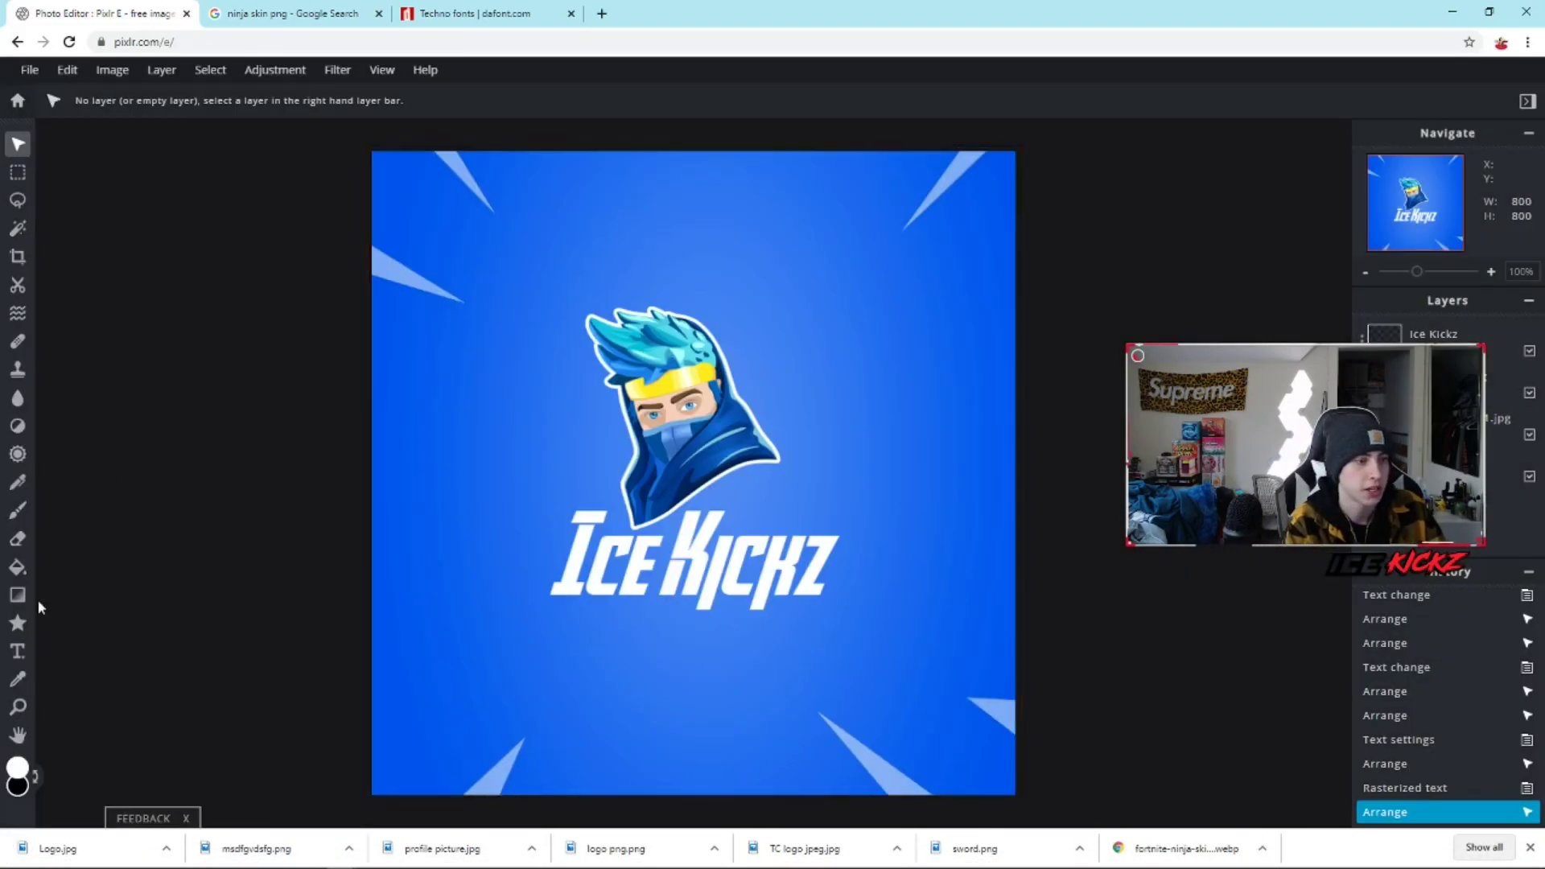
- Show the downloaded Logo.jpg in its folder, then select the blue background layer
left_click(165, 846)
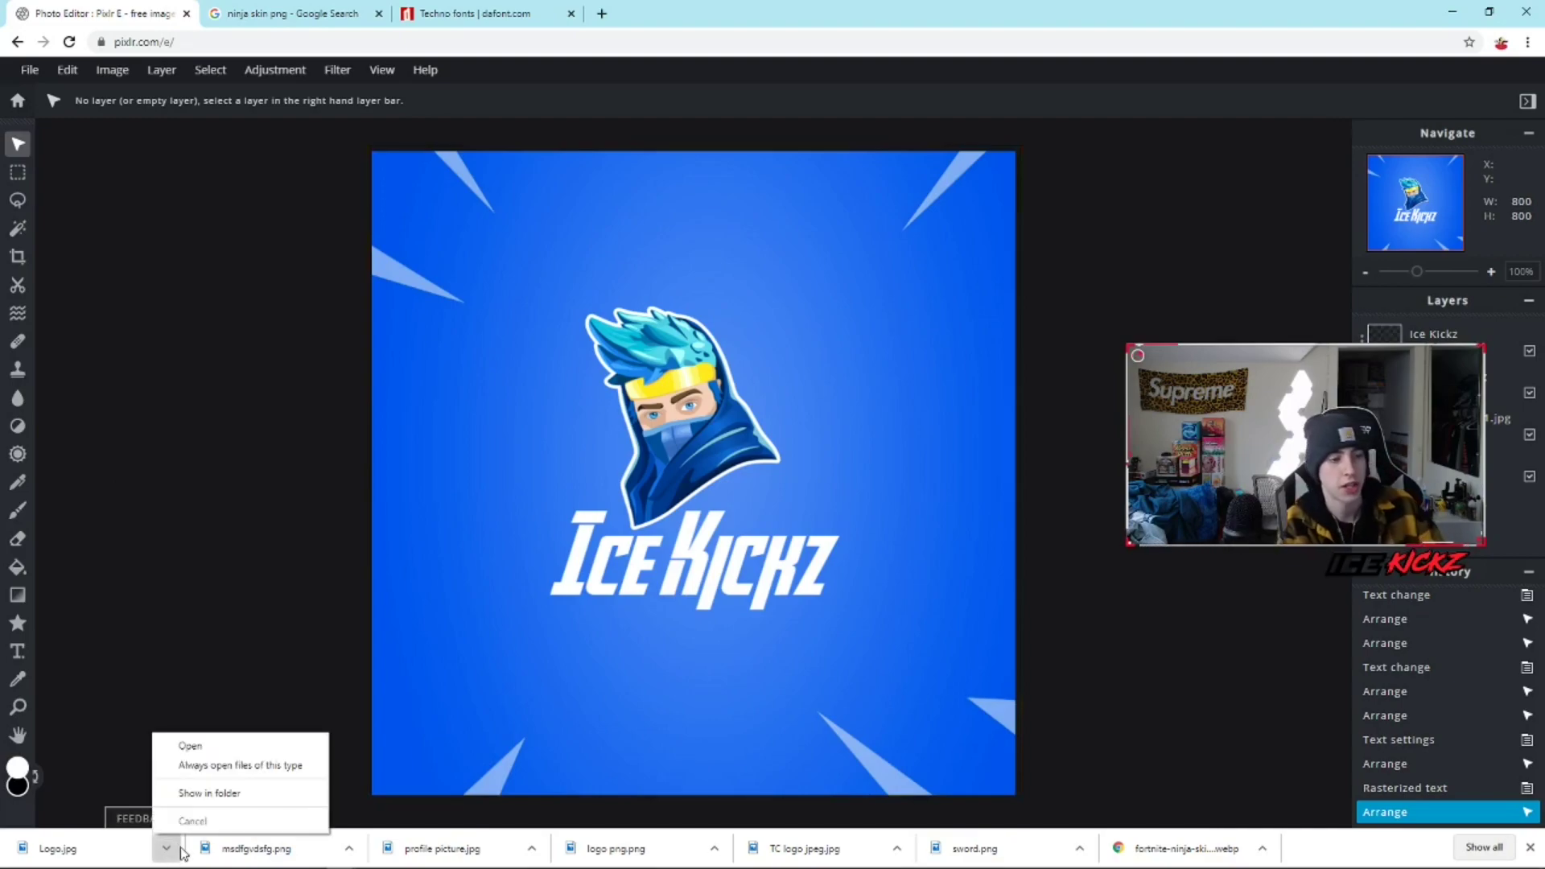
left_click(227, 792)
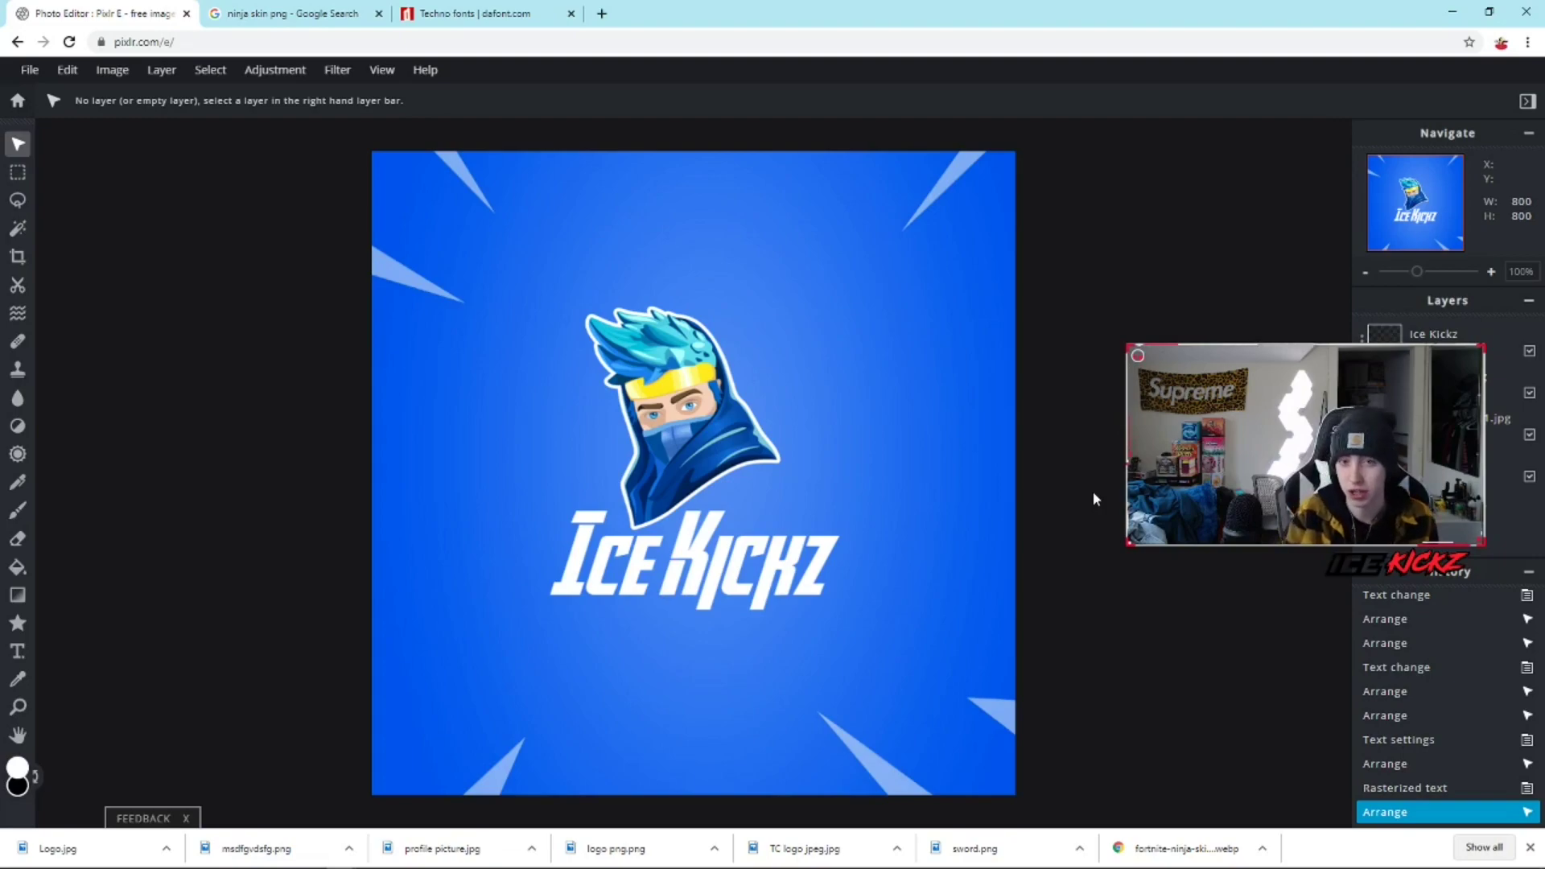
left_click(1498, 425)
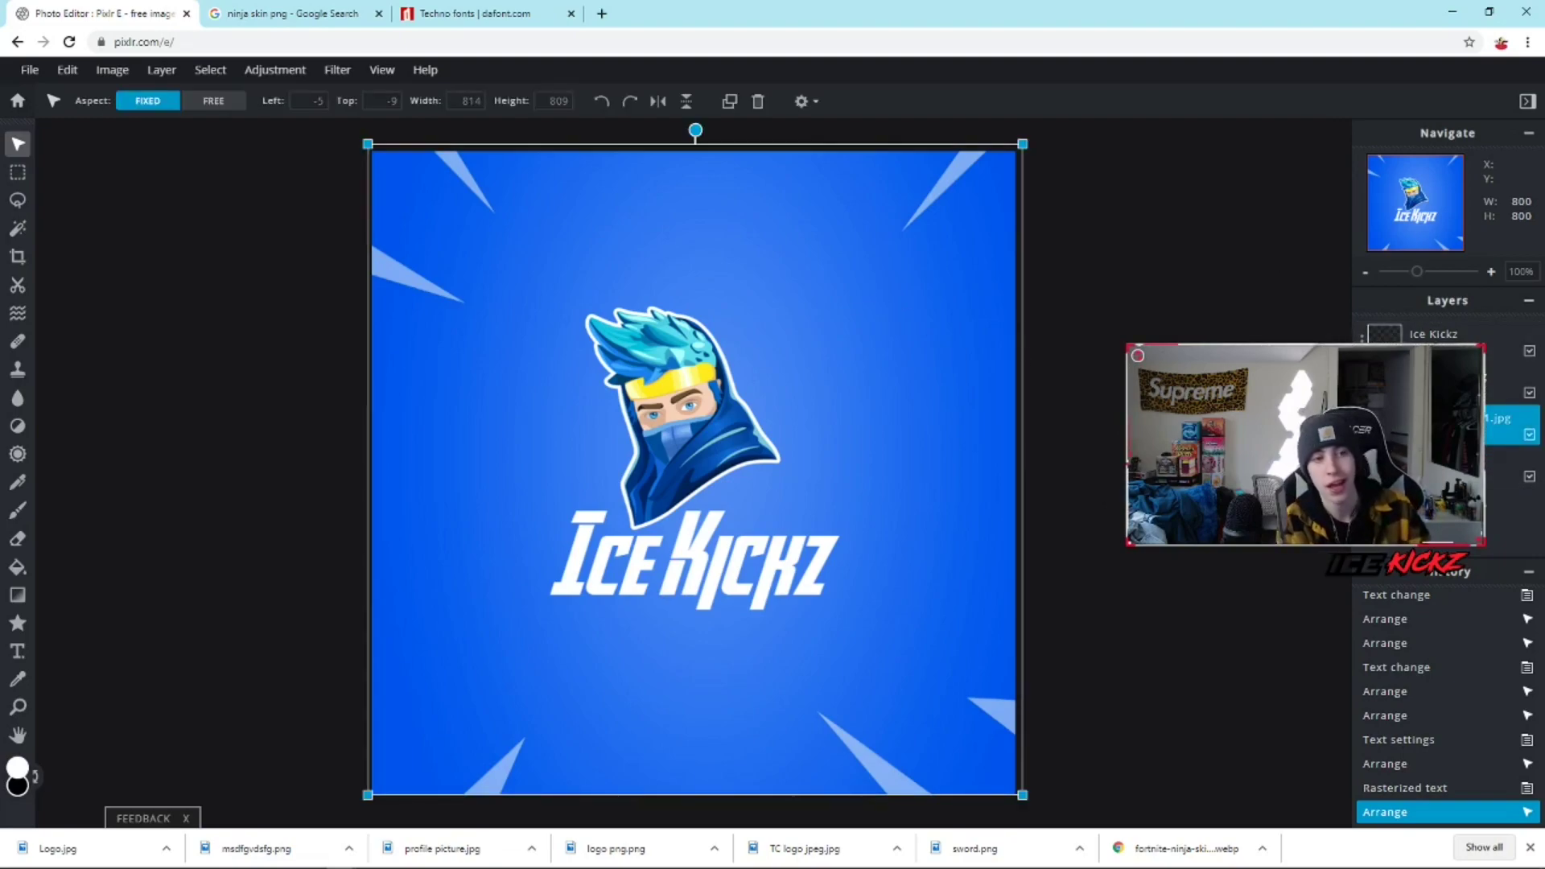
- Delete the blue background layer, preview the PNG save dialog without saving, and return home
key("Delete")
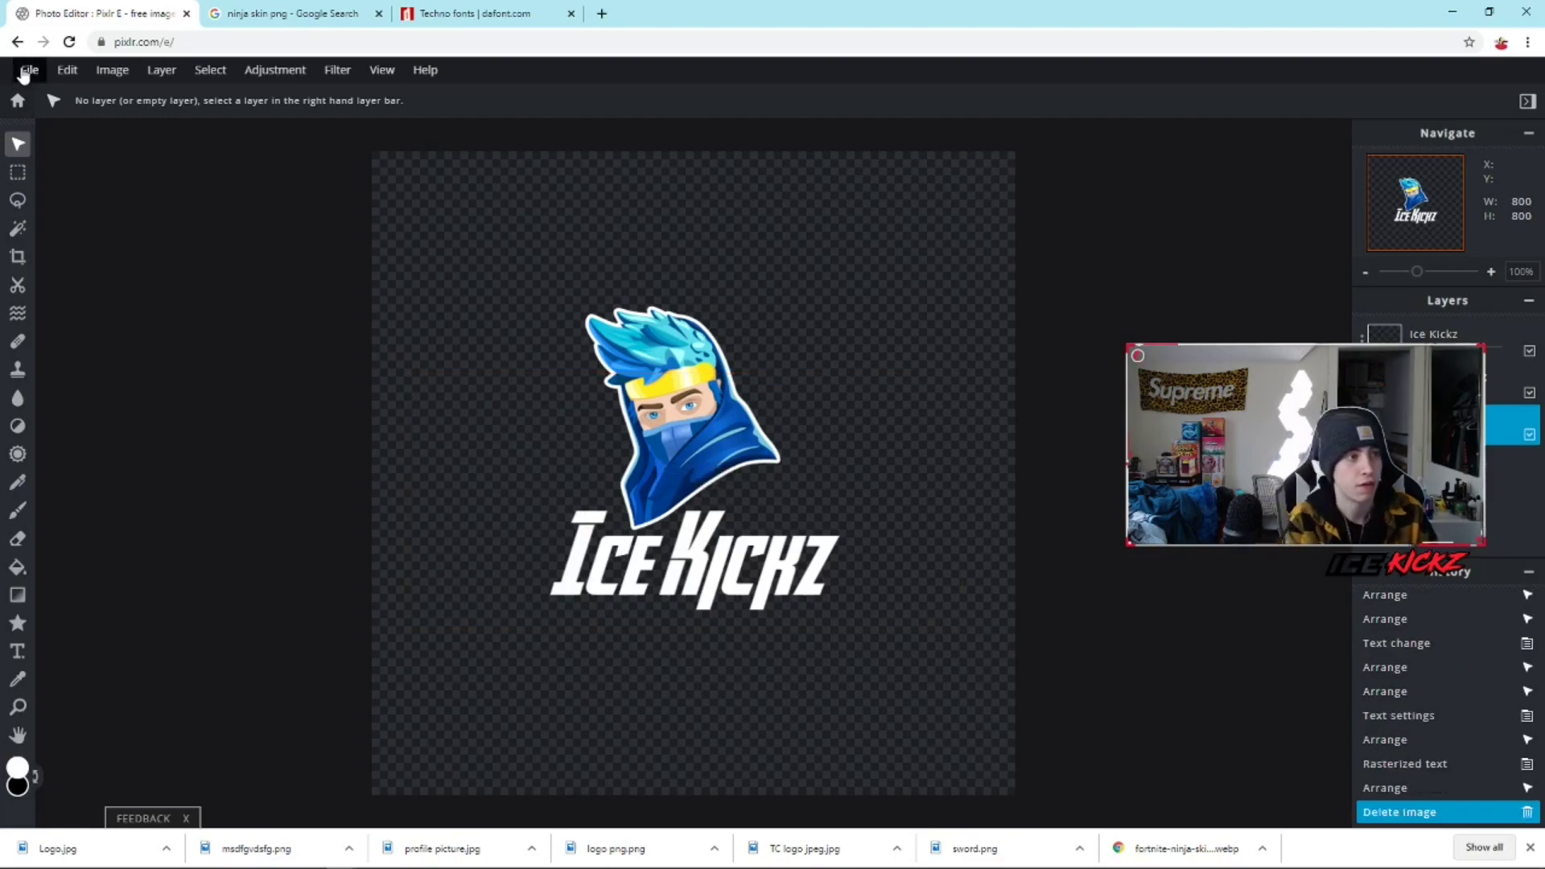
left_click(29, 69)
left_click(71, 211)
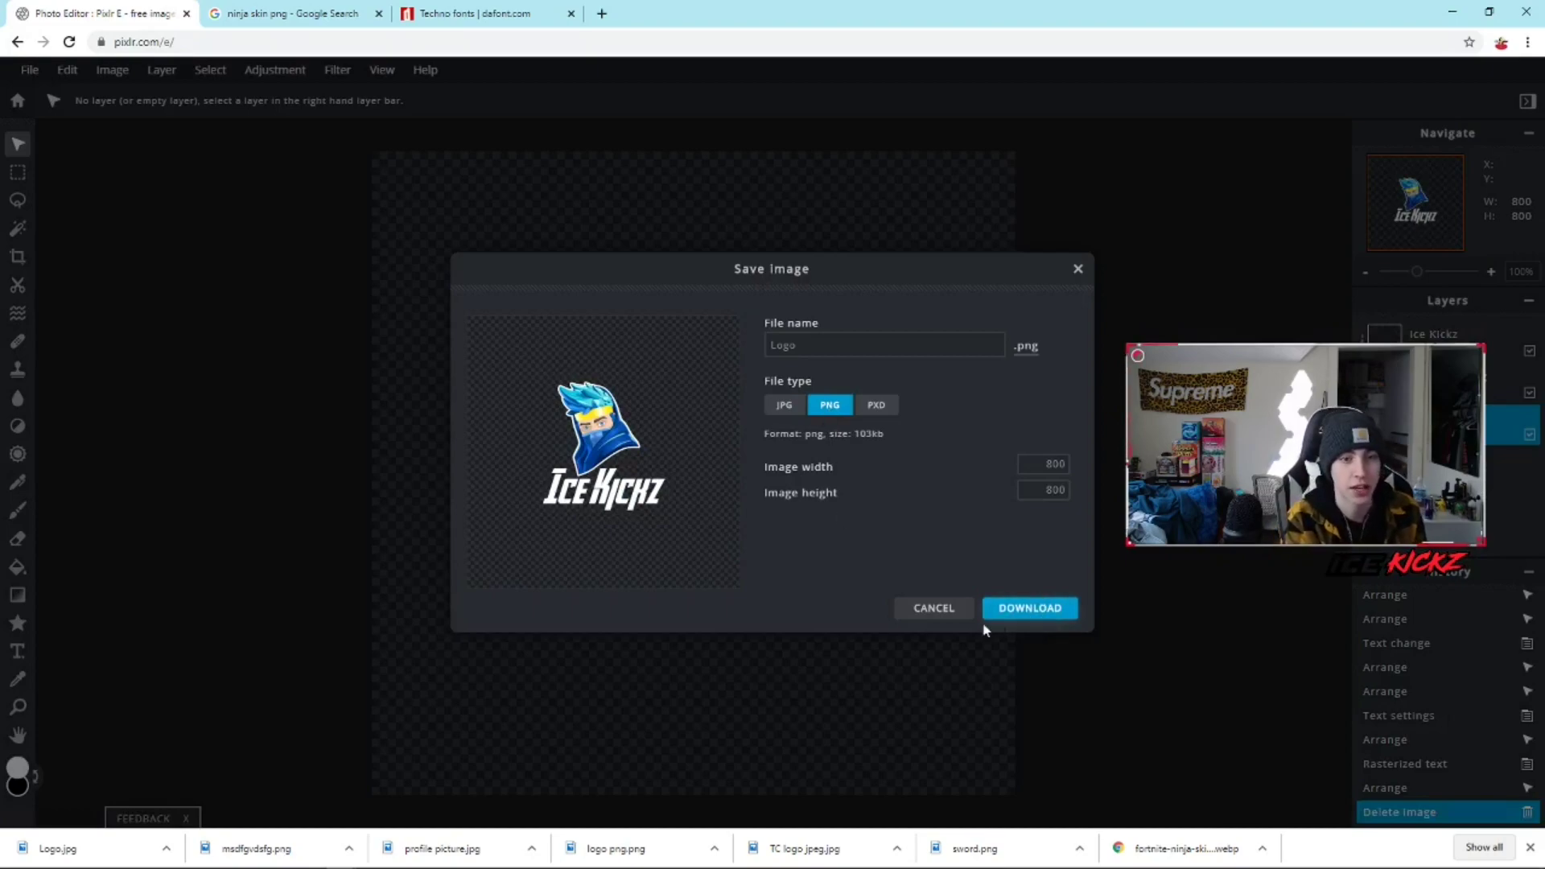
left_click(943, 615)
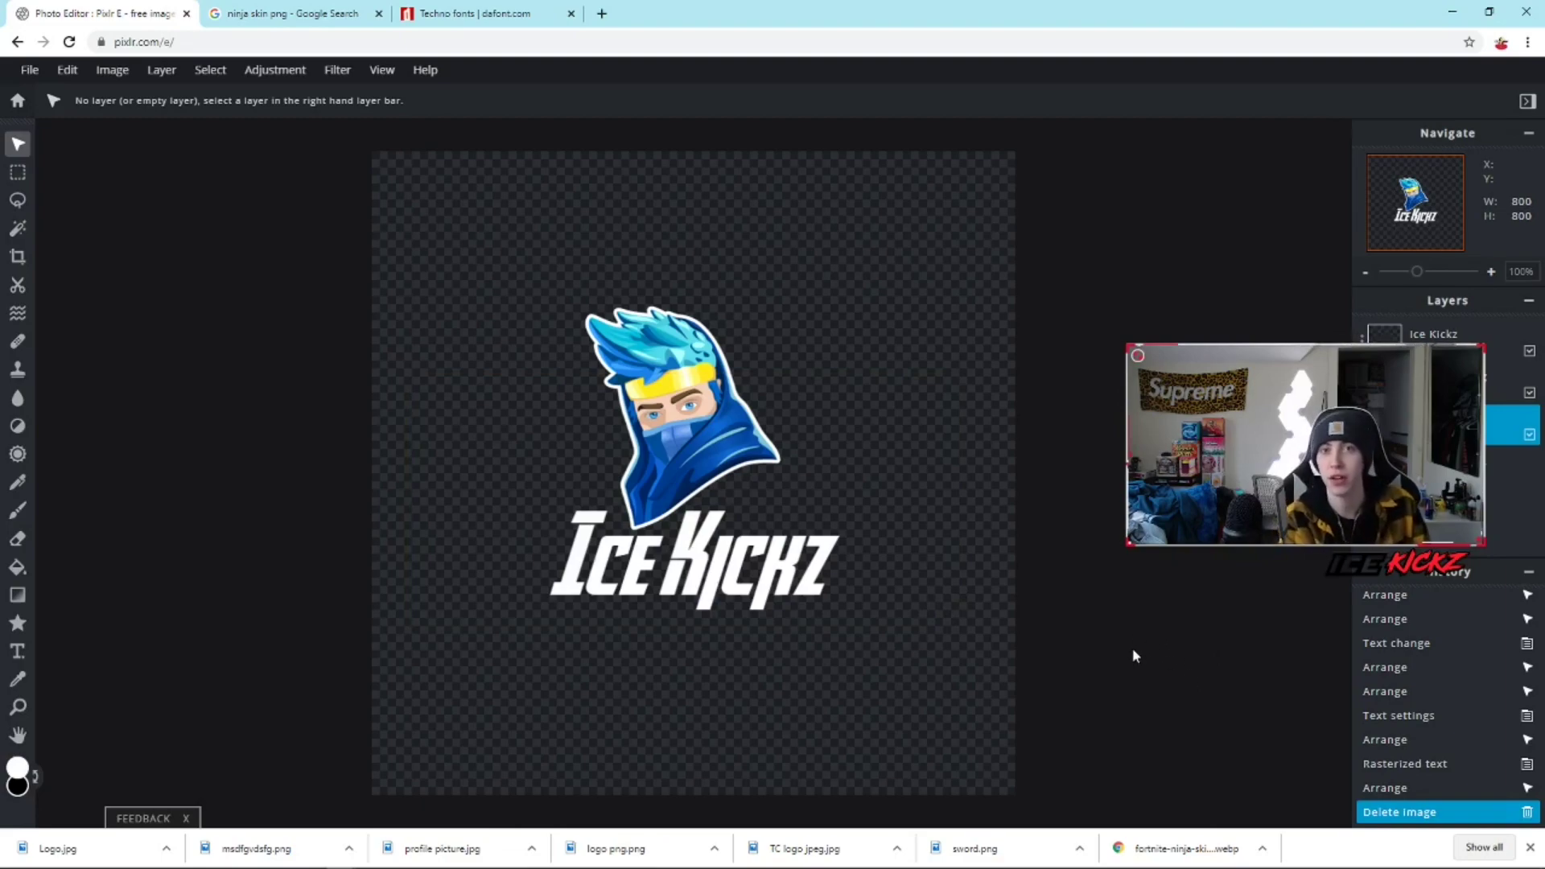
left_click(18, 100)
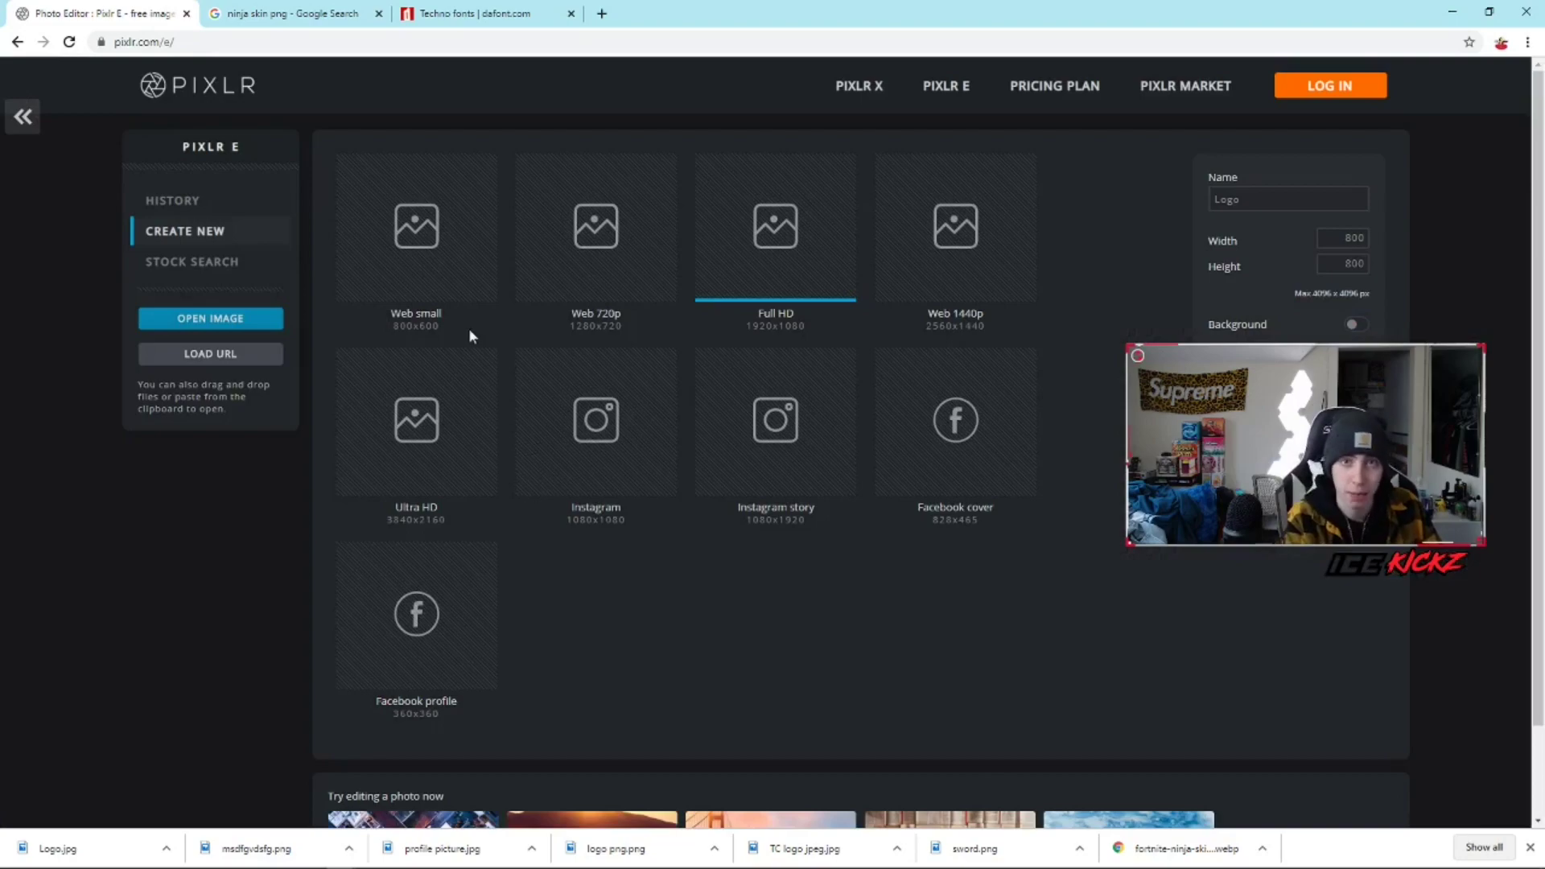
- Create a new 800 × 800 transparent image named 'Logo Team Cloakz'
key("Tab")
type("Logo T")
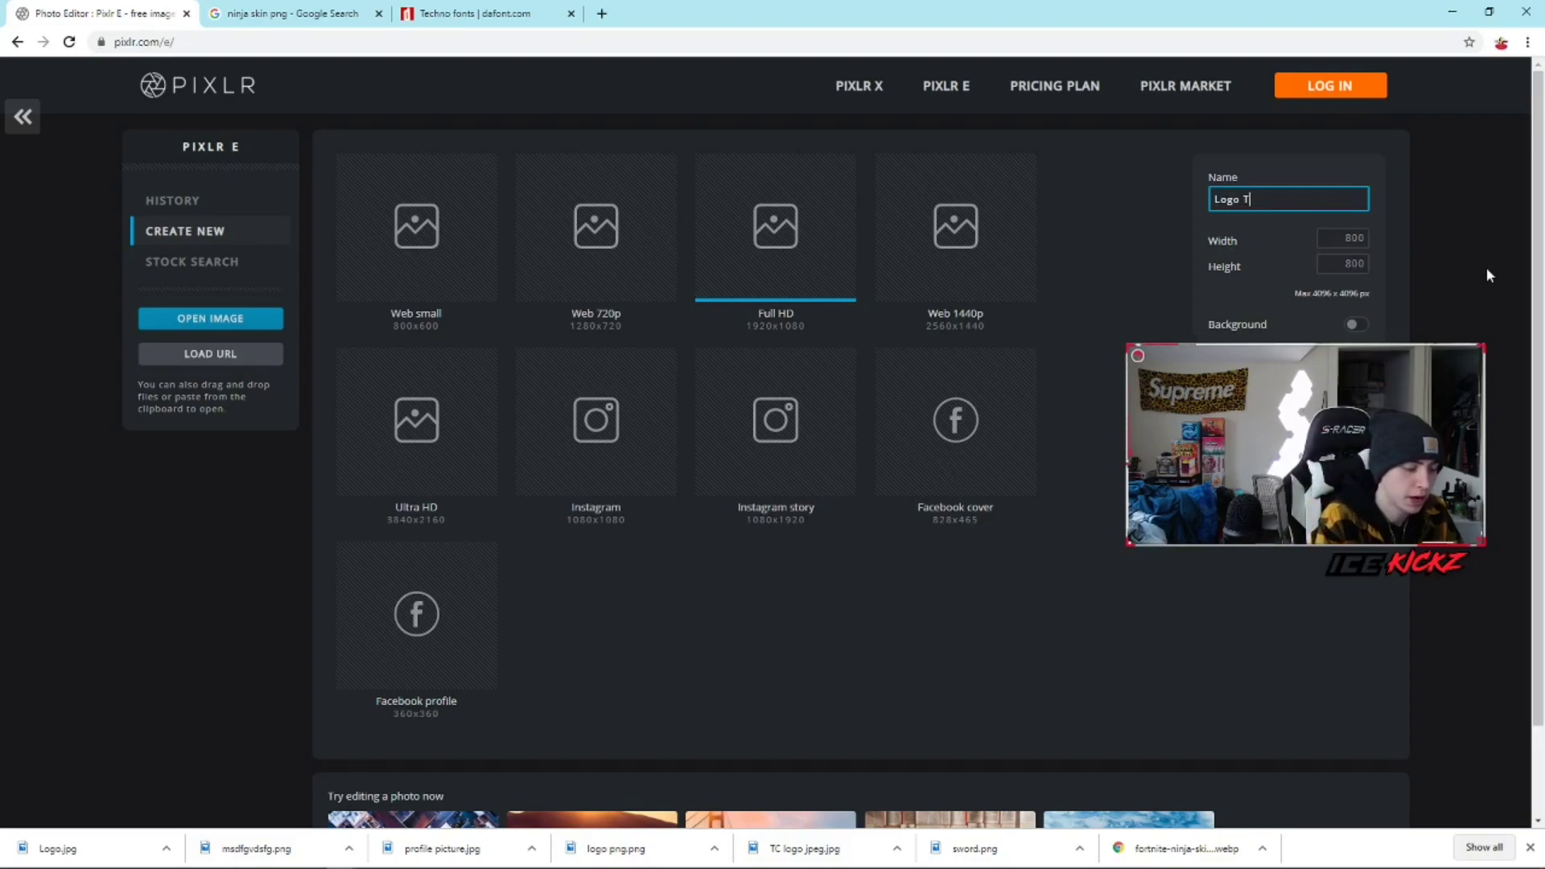
type("eam Cloakz")
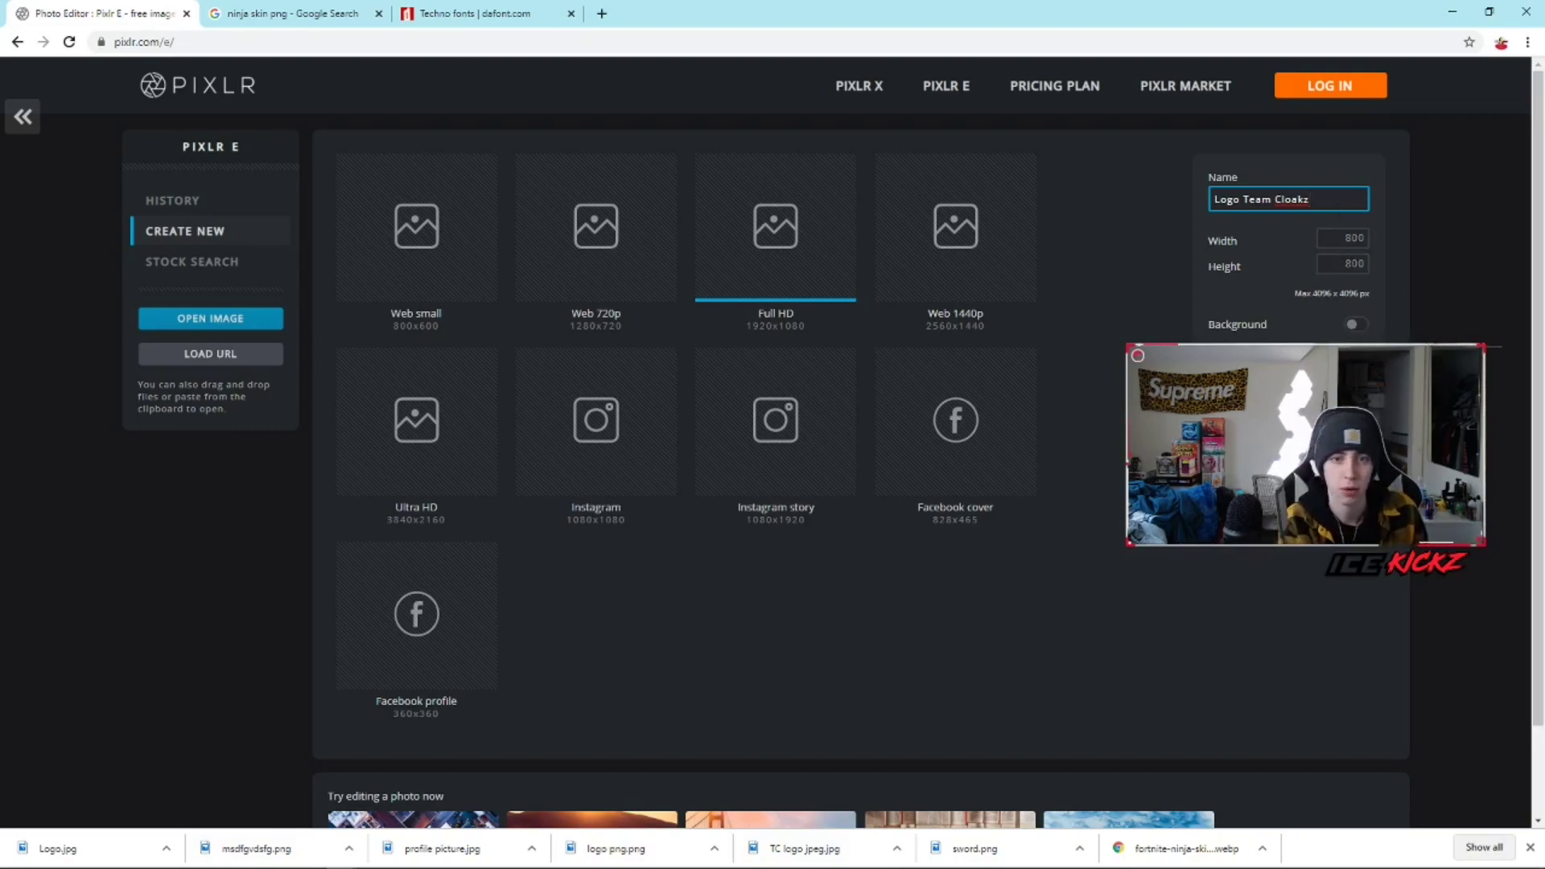
key("Return")
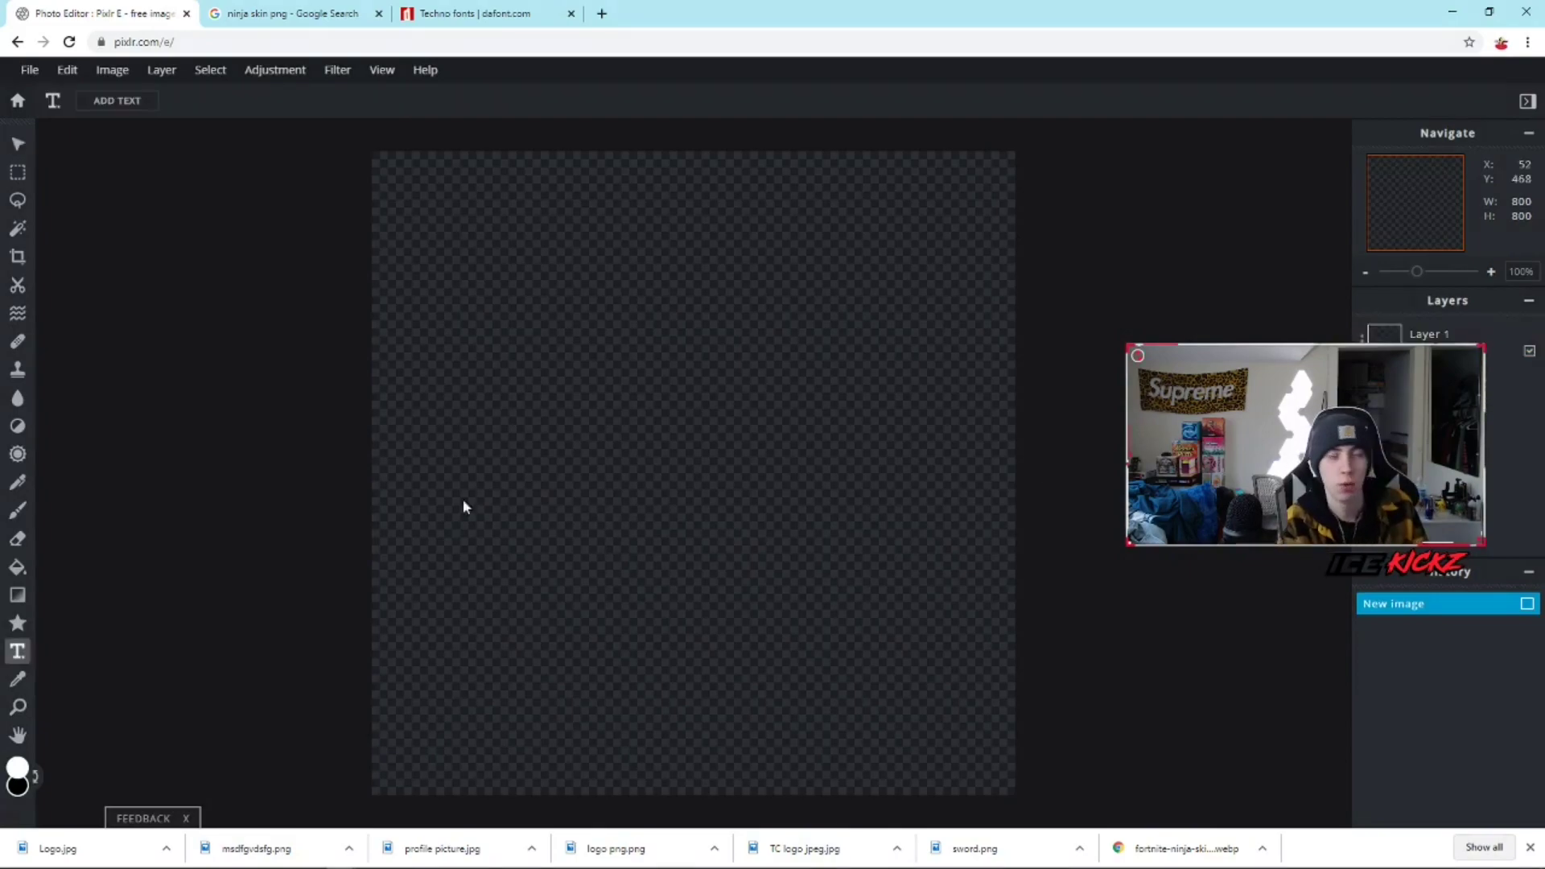
- Add a new text layer and replace its placeholder with 'TC'
left_click(626, 502)
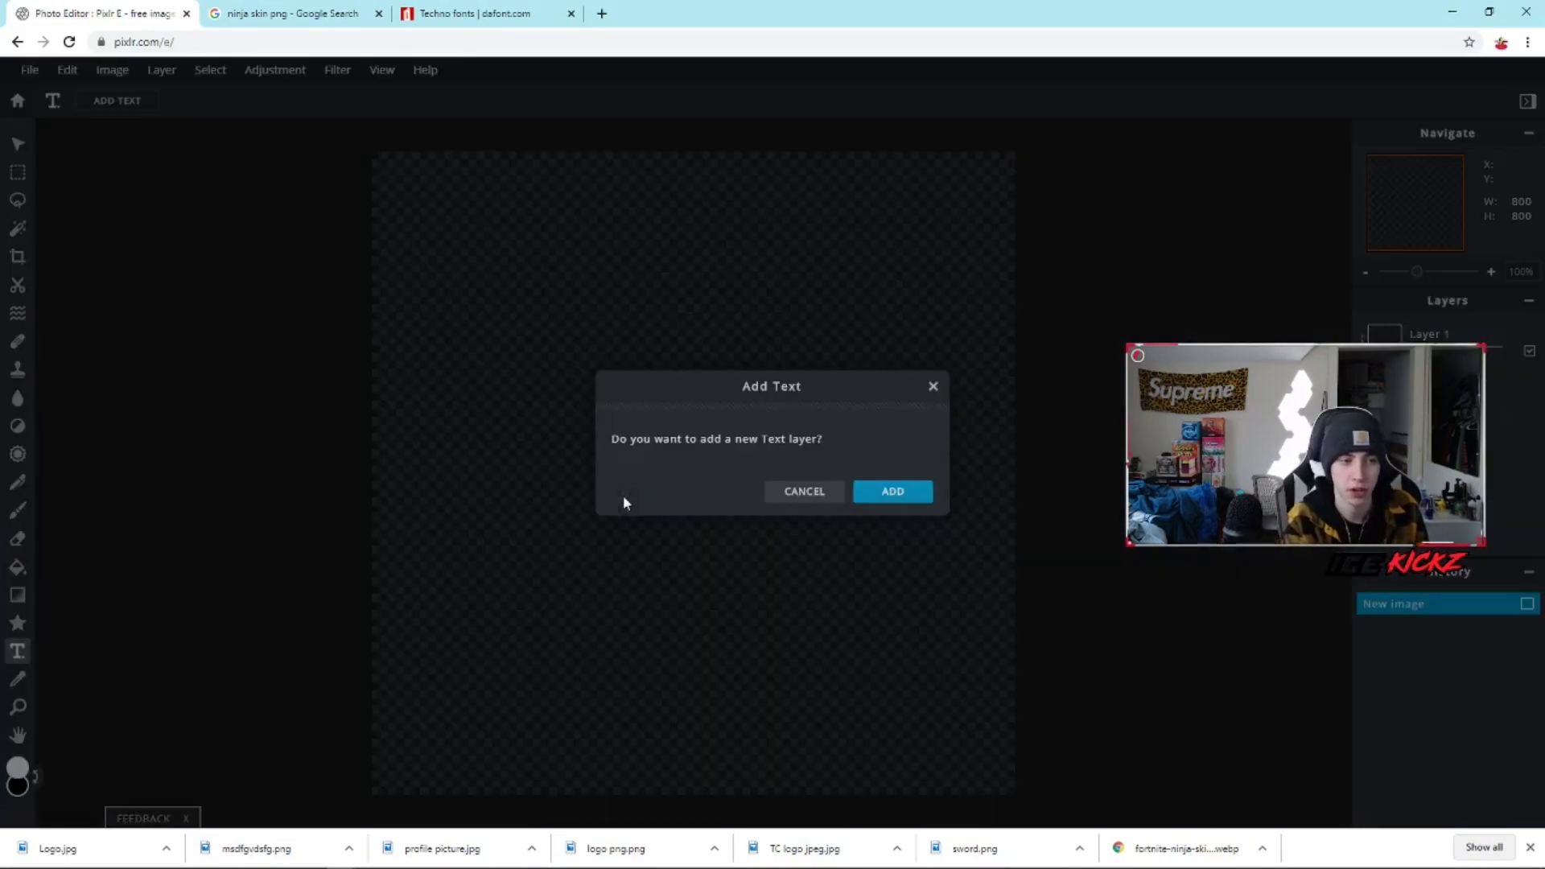
left_click(890, 498)
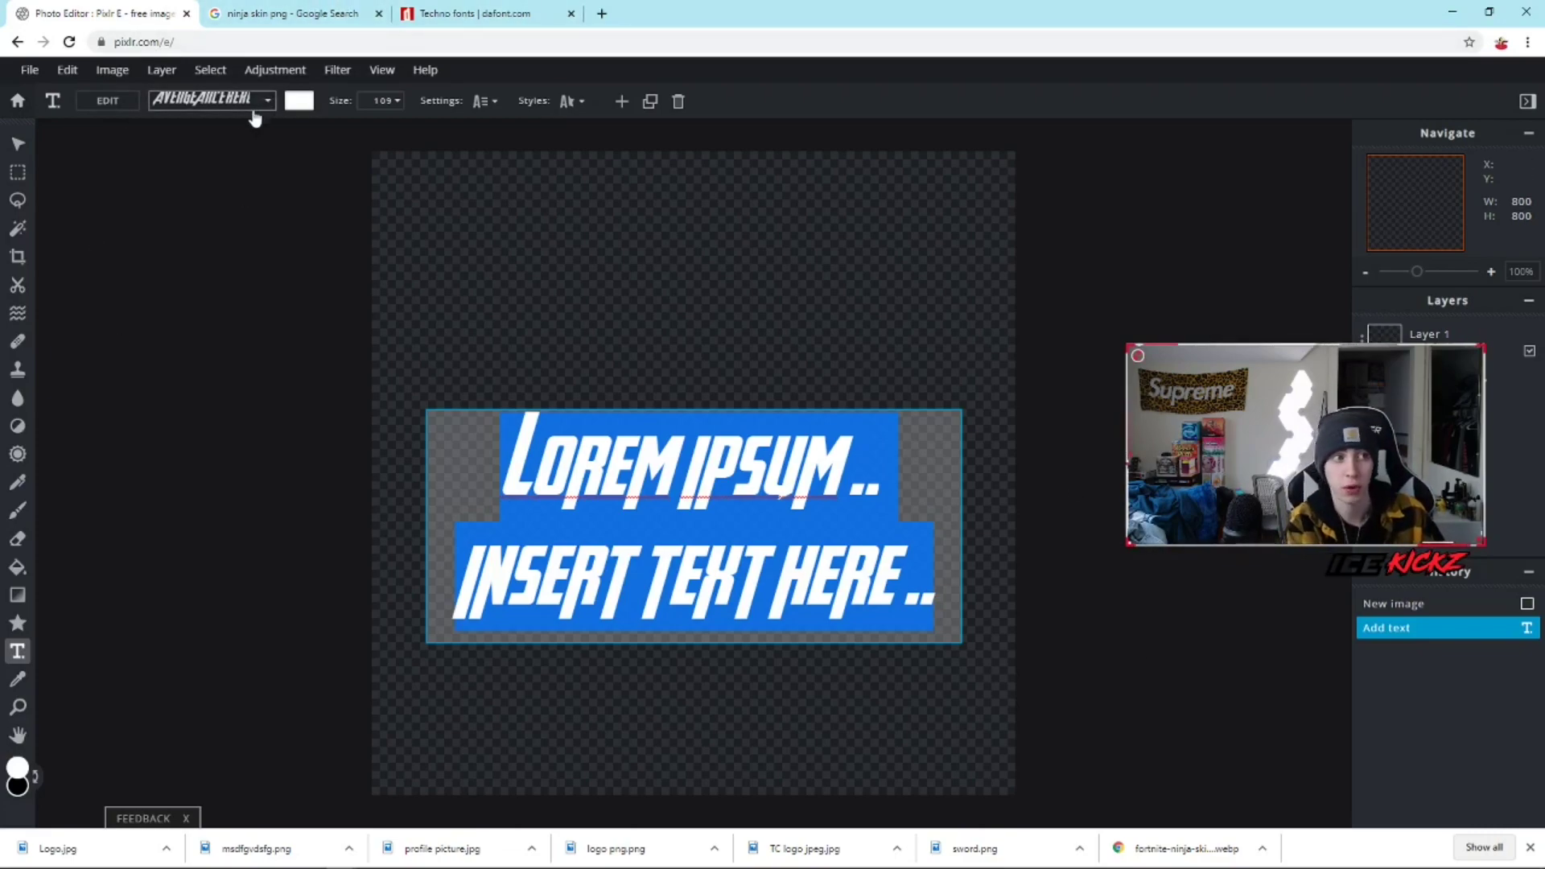
left_click(176, 232)
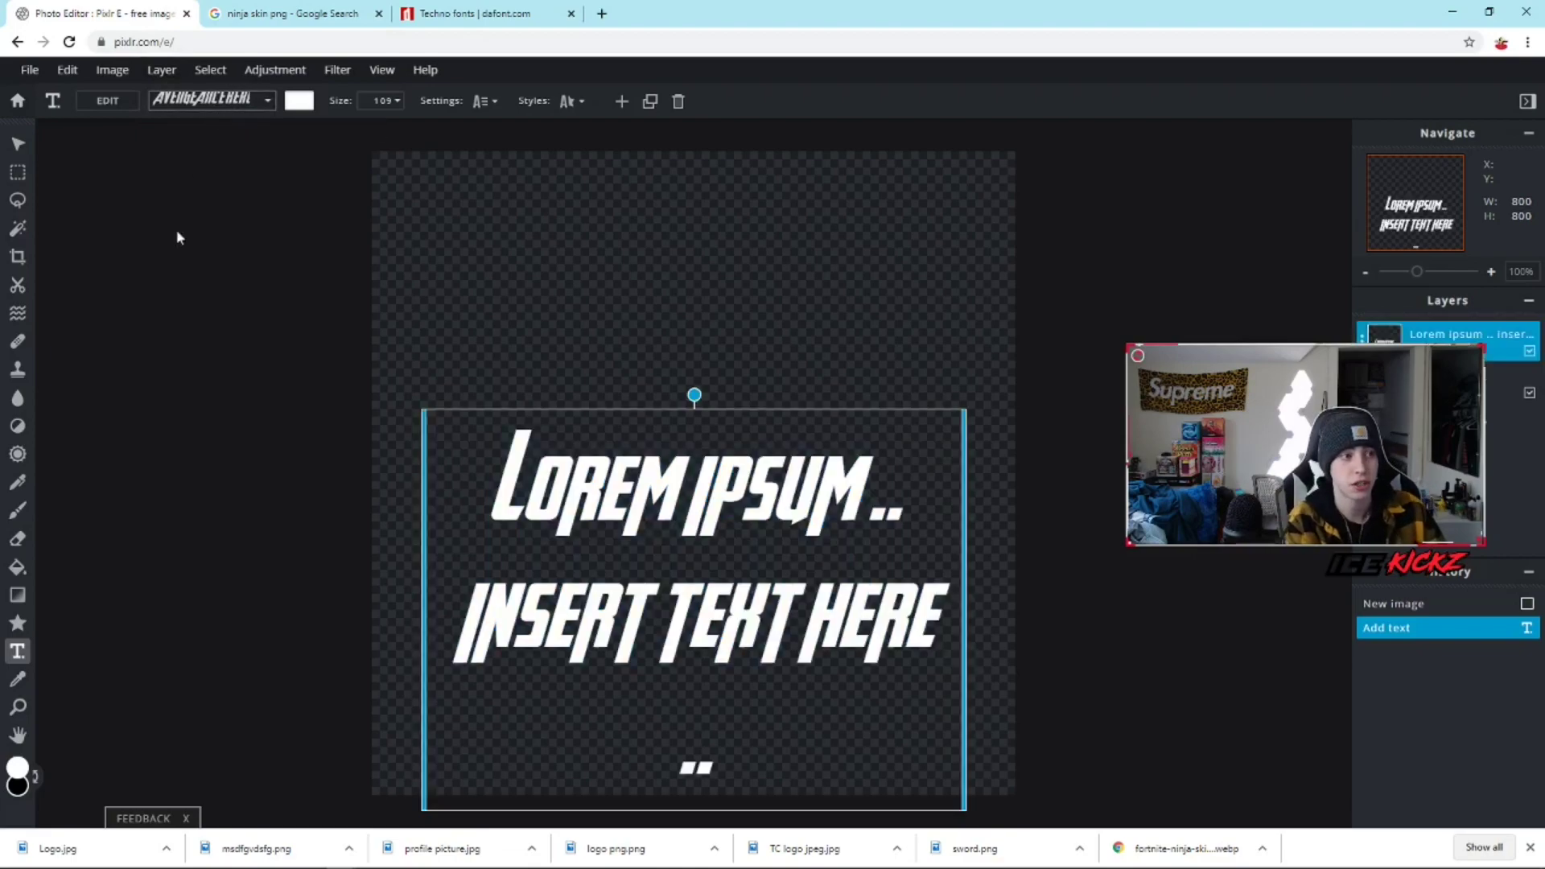
left_click(265, 101)
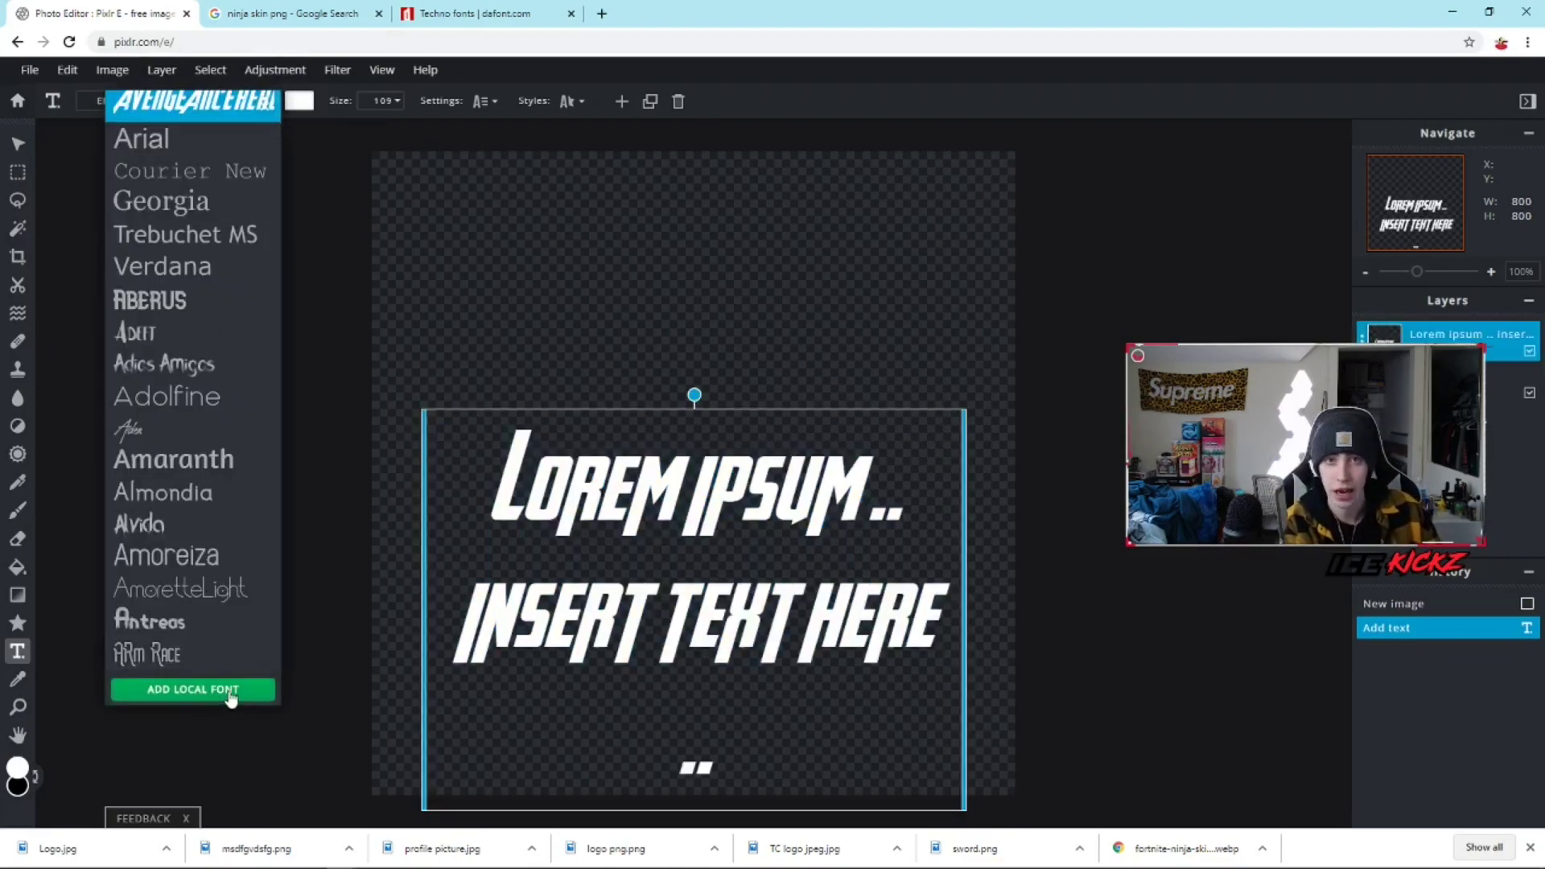
double_click(686, 598)
type("TC")
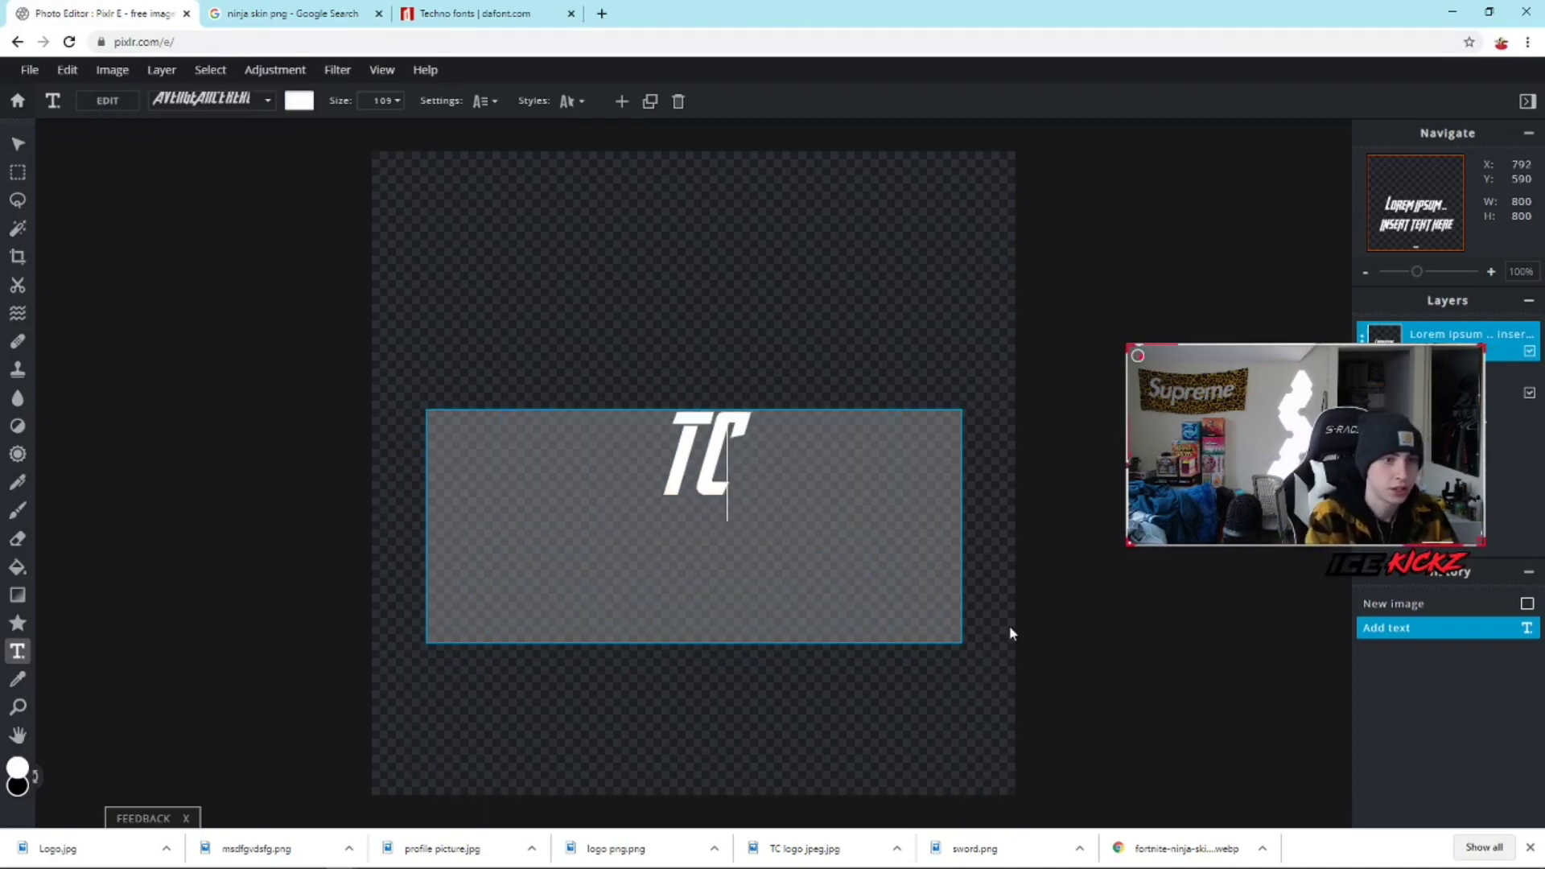
left_click(1090, 430)
- Centre the TC text on the canvas and set its size to 170
left_click_drag(740, 501, 724, 483)
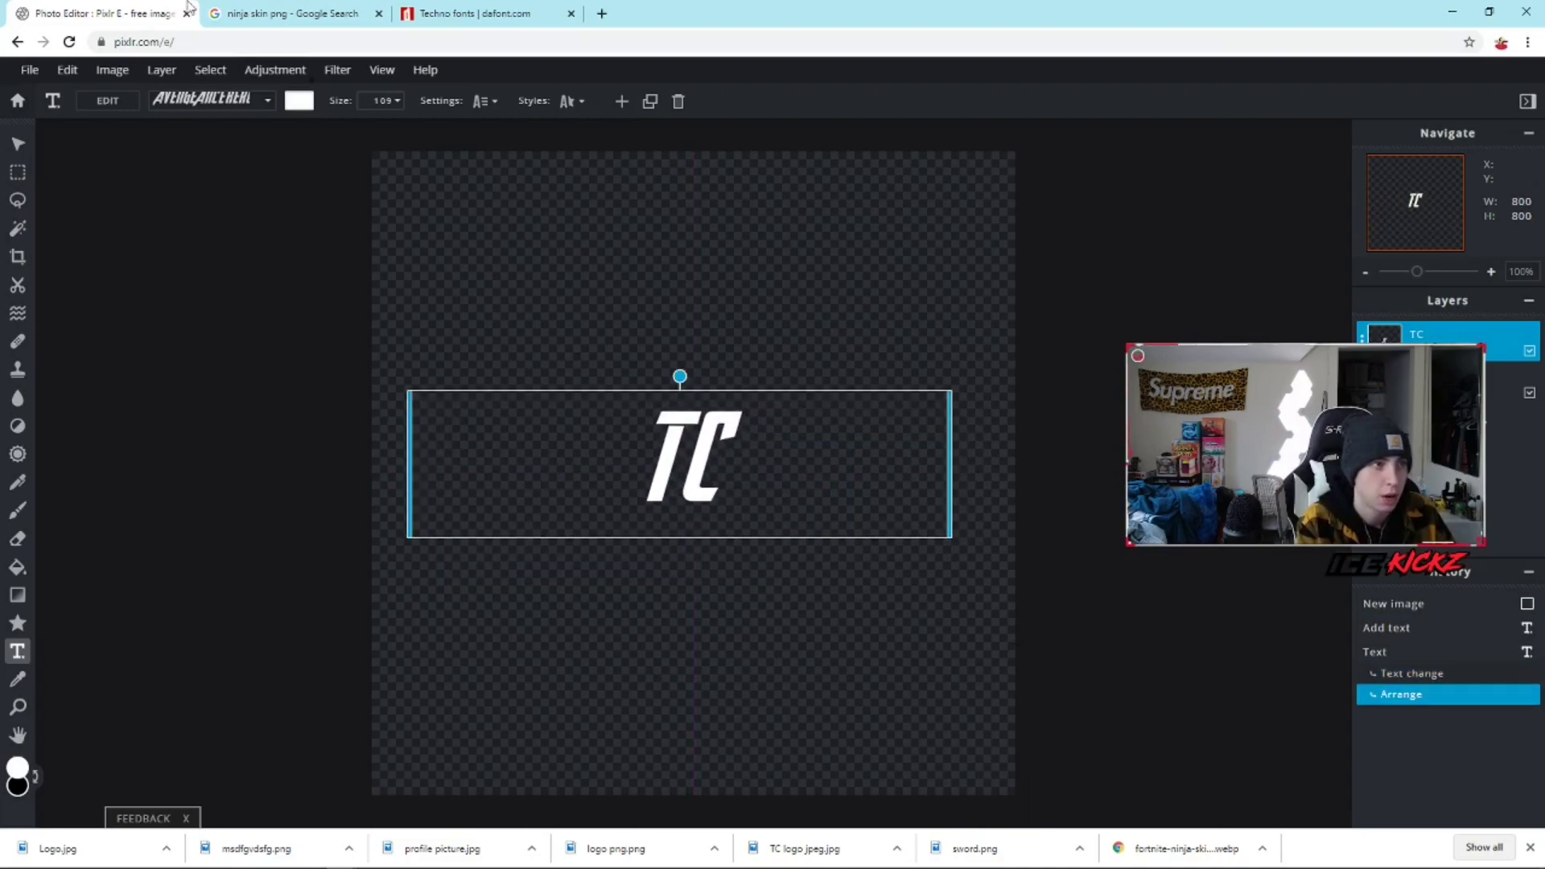
left_click(396, 101)
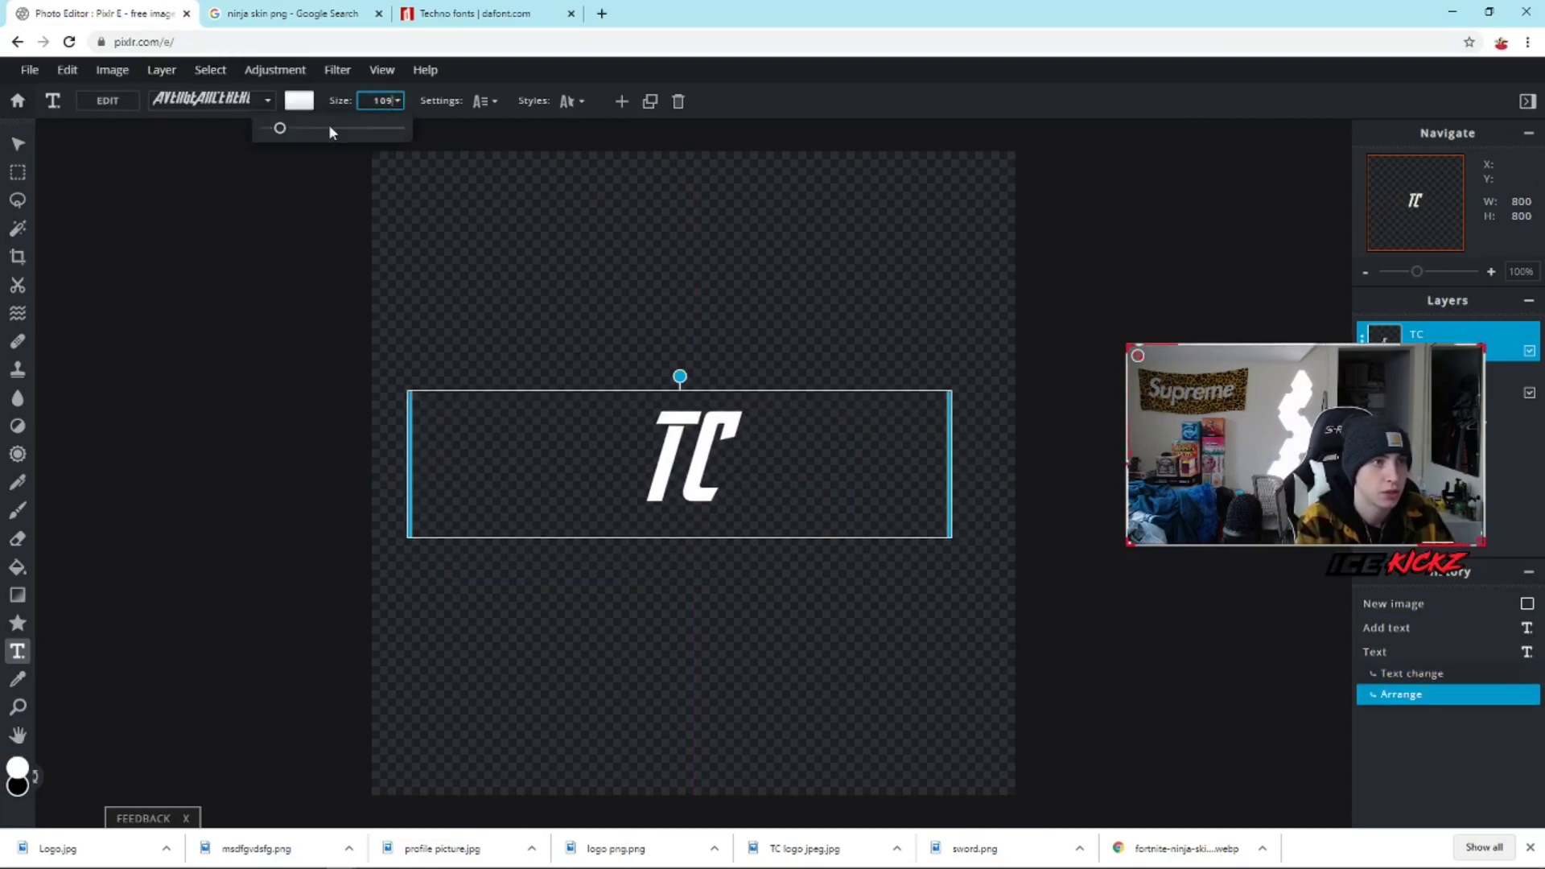
left_click_drag(279, 129, 290, 143)
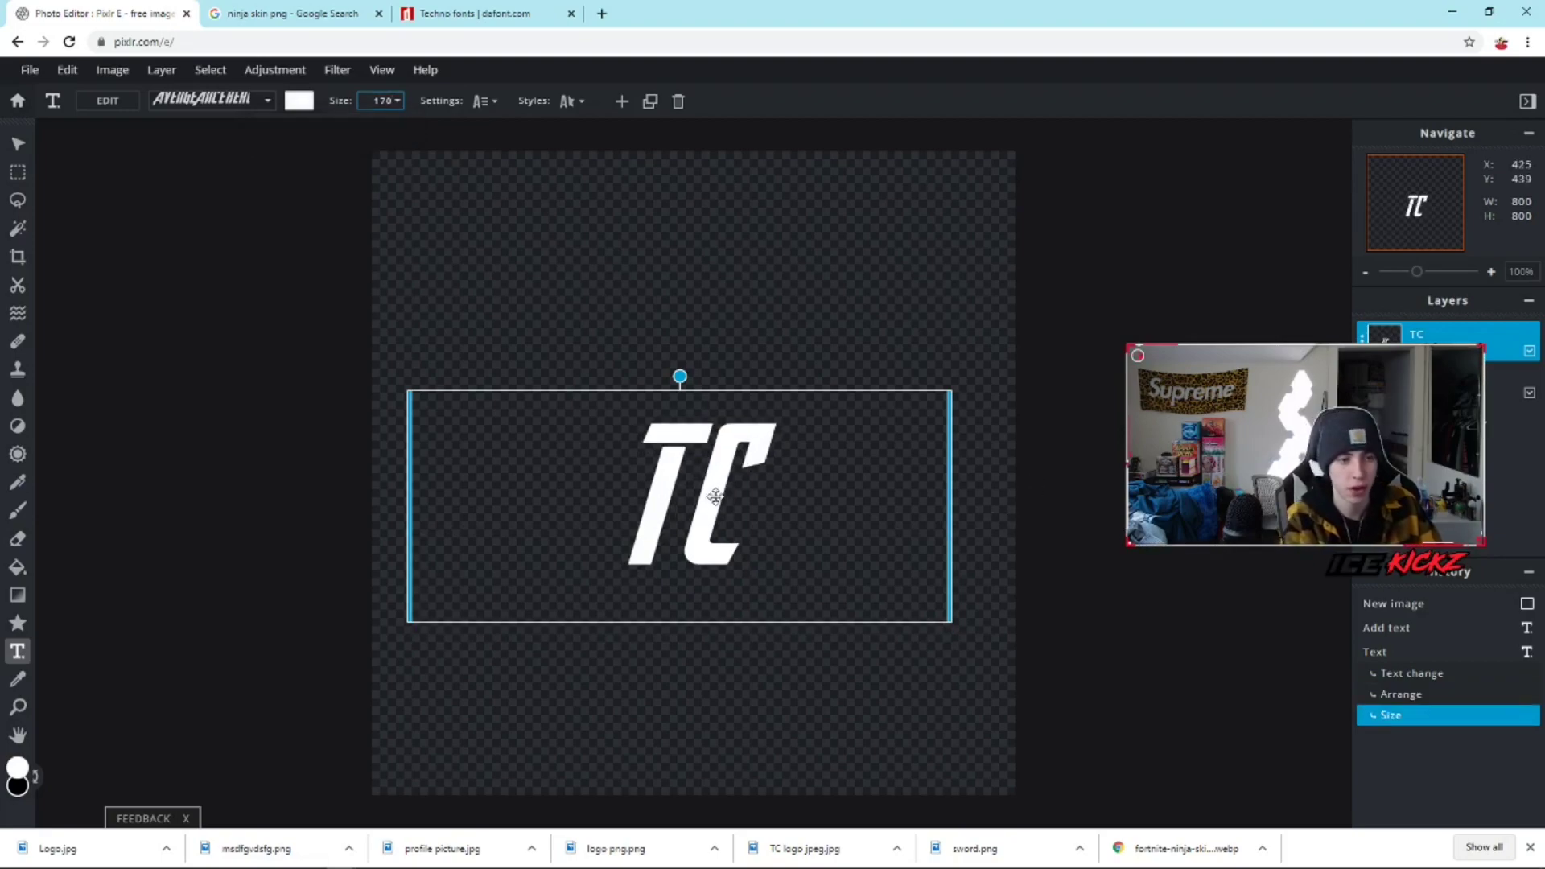
left_click(1044, 514)
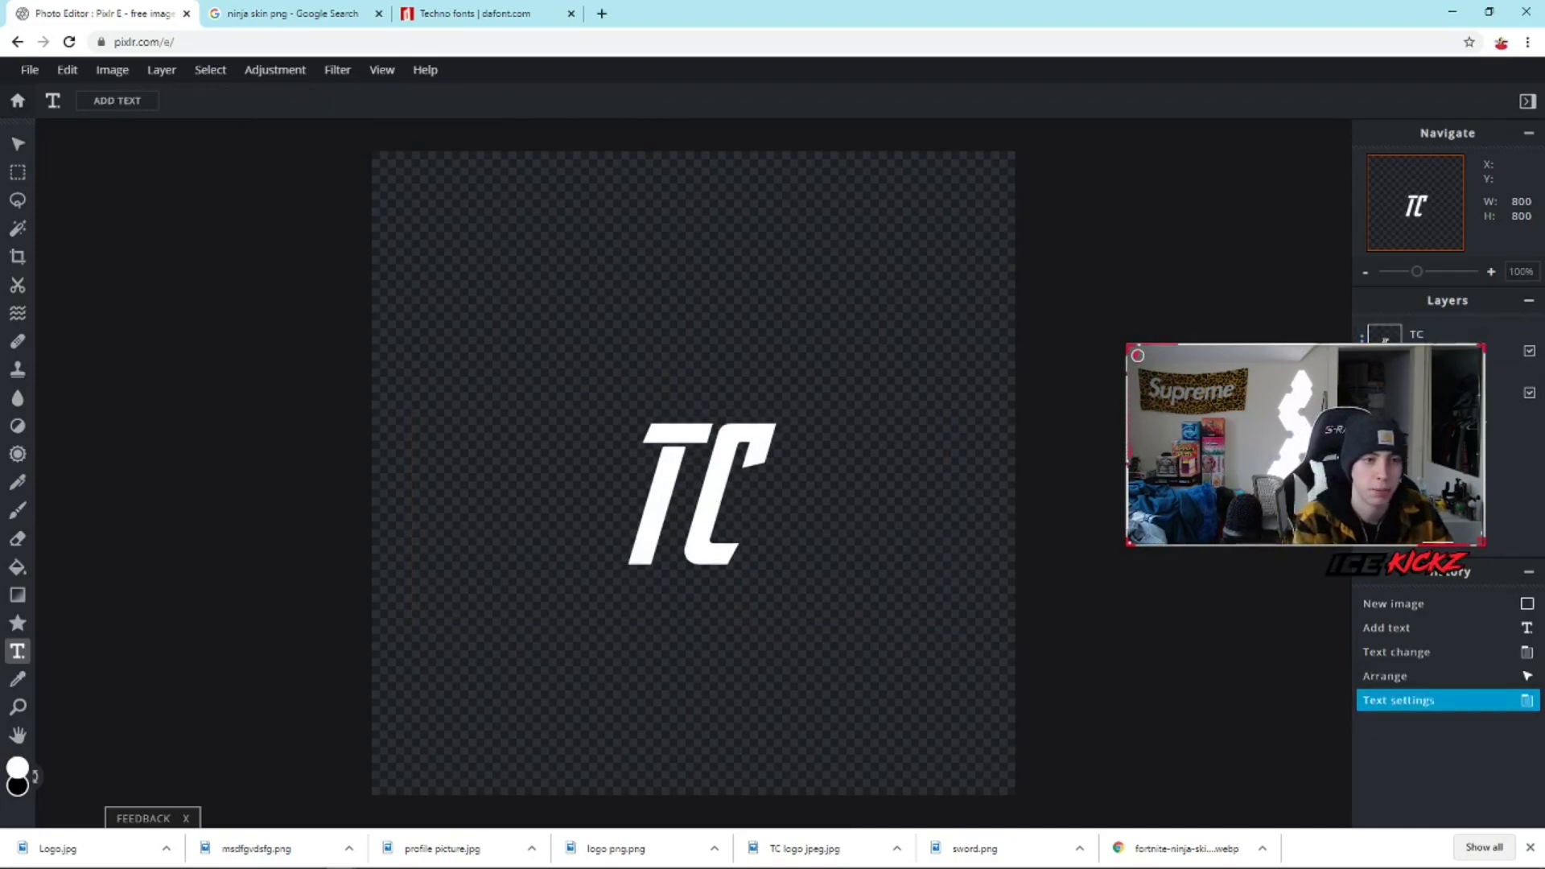
- Rasterize the TC text layer
left_click(669, 452)
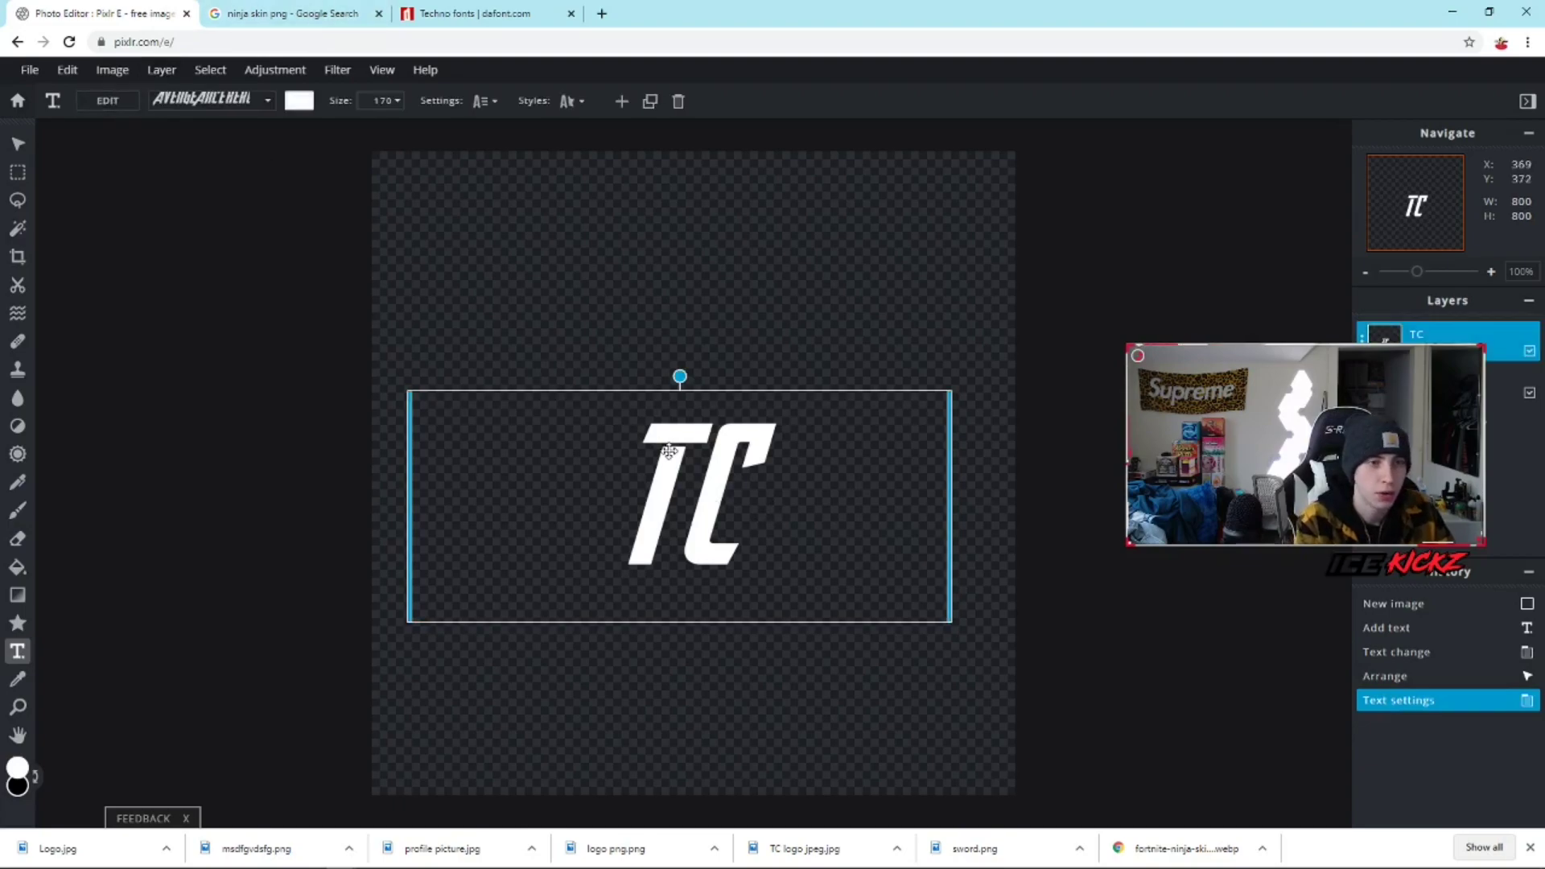
left_click(162, 70)
left_click(236, 213)
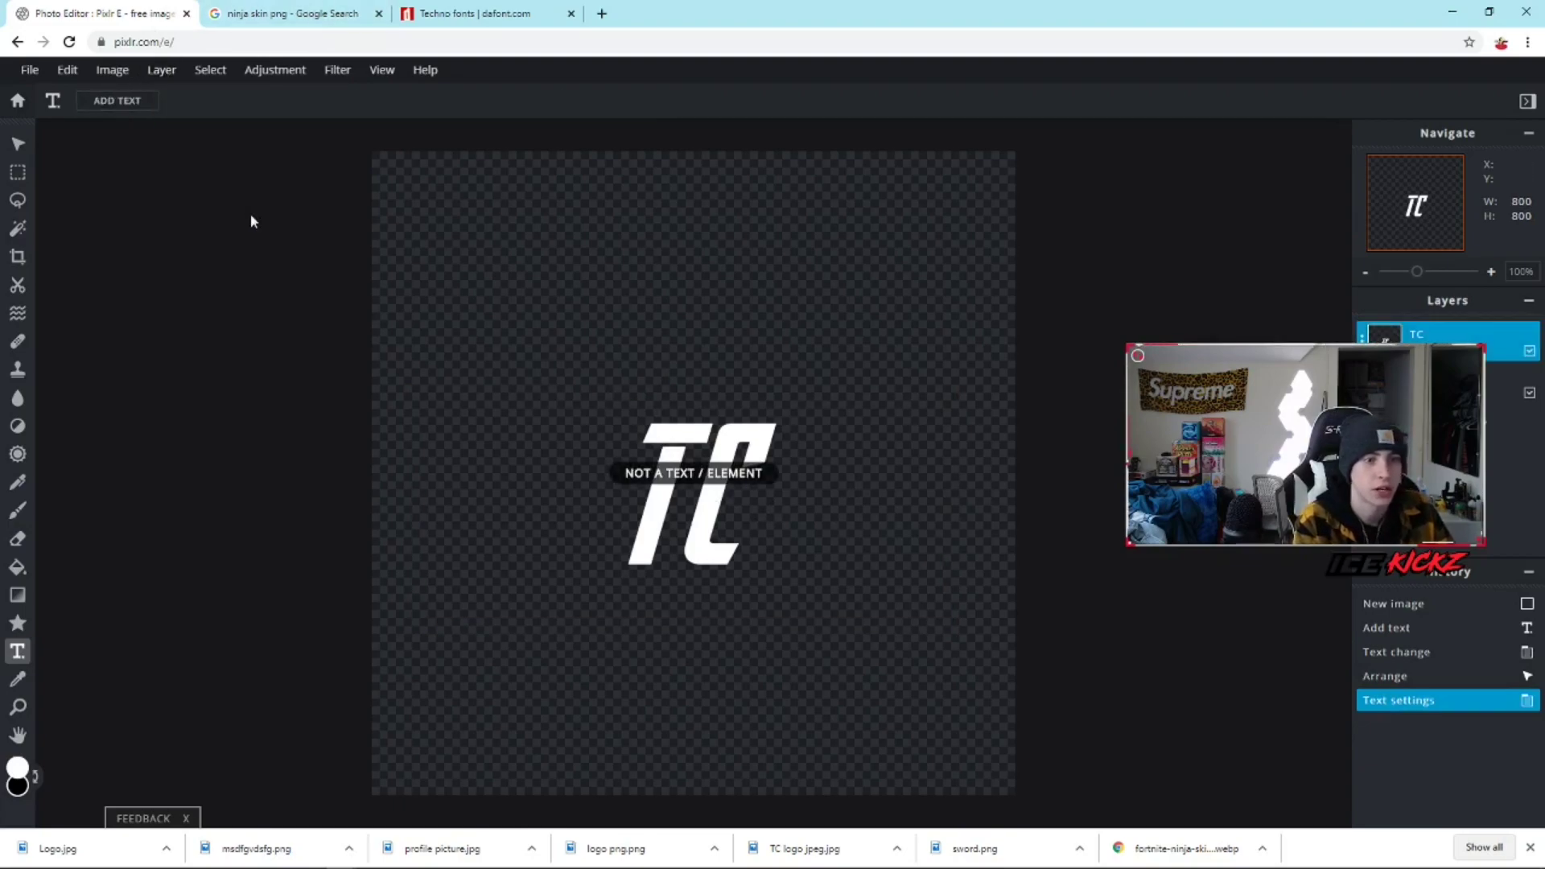
- Stretch the TC layer slightly larger and wider, nudging it left to stay centred
left_click(18, 144)
key("shift")
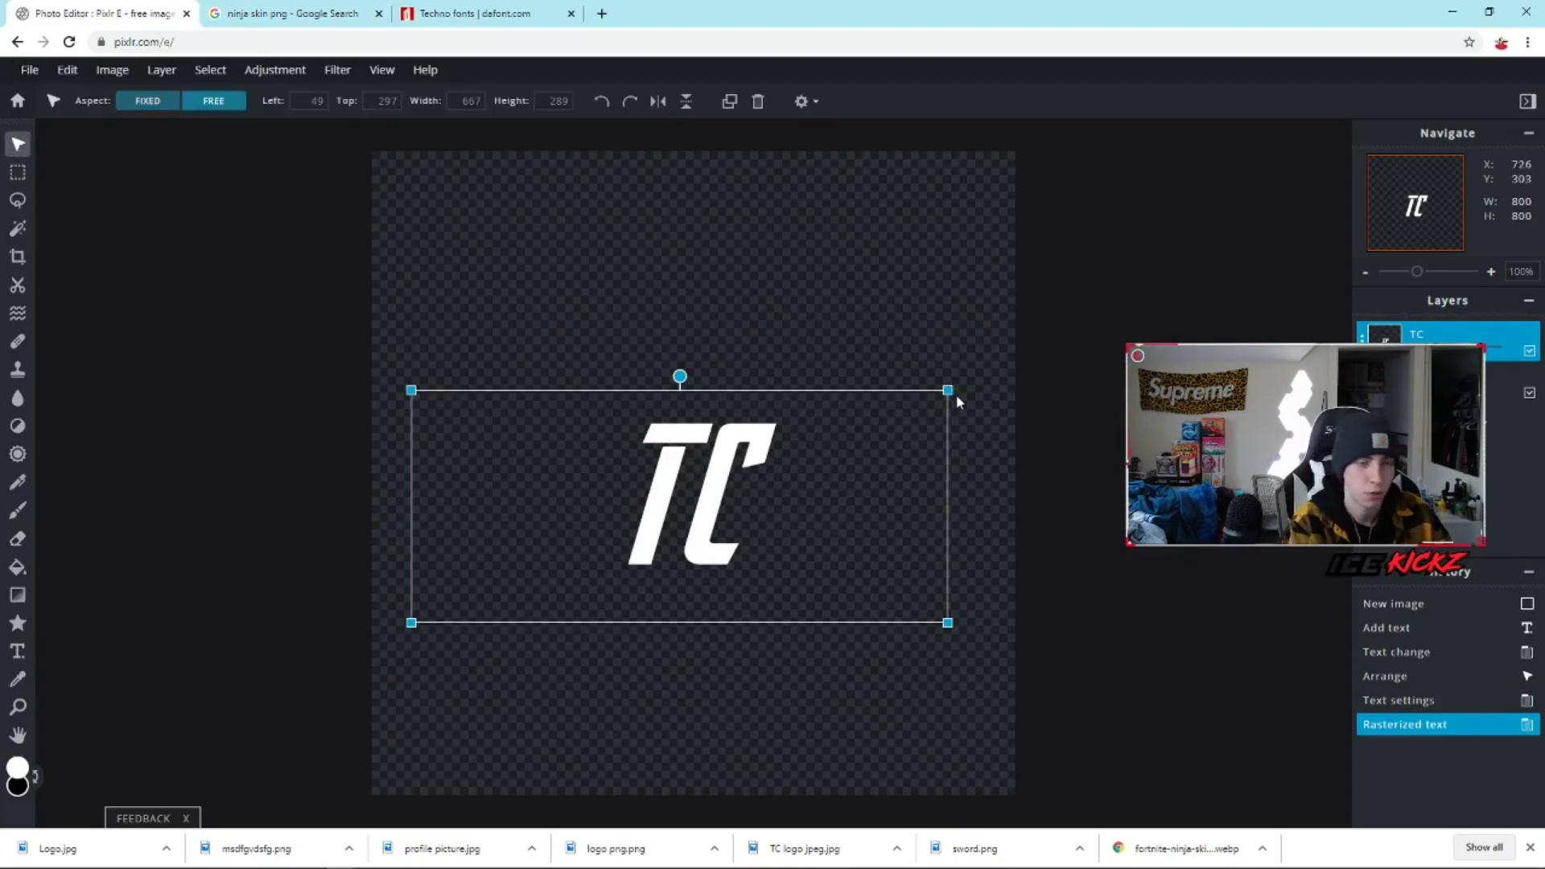
left_click_drag(948, 391, 1031, 421)
left_click_drag(990, 499, 931, 483)
left_click_drag(976, 395, 1018, 382)
left_click_drag(935, 443, 921, 432)
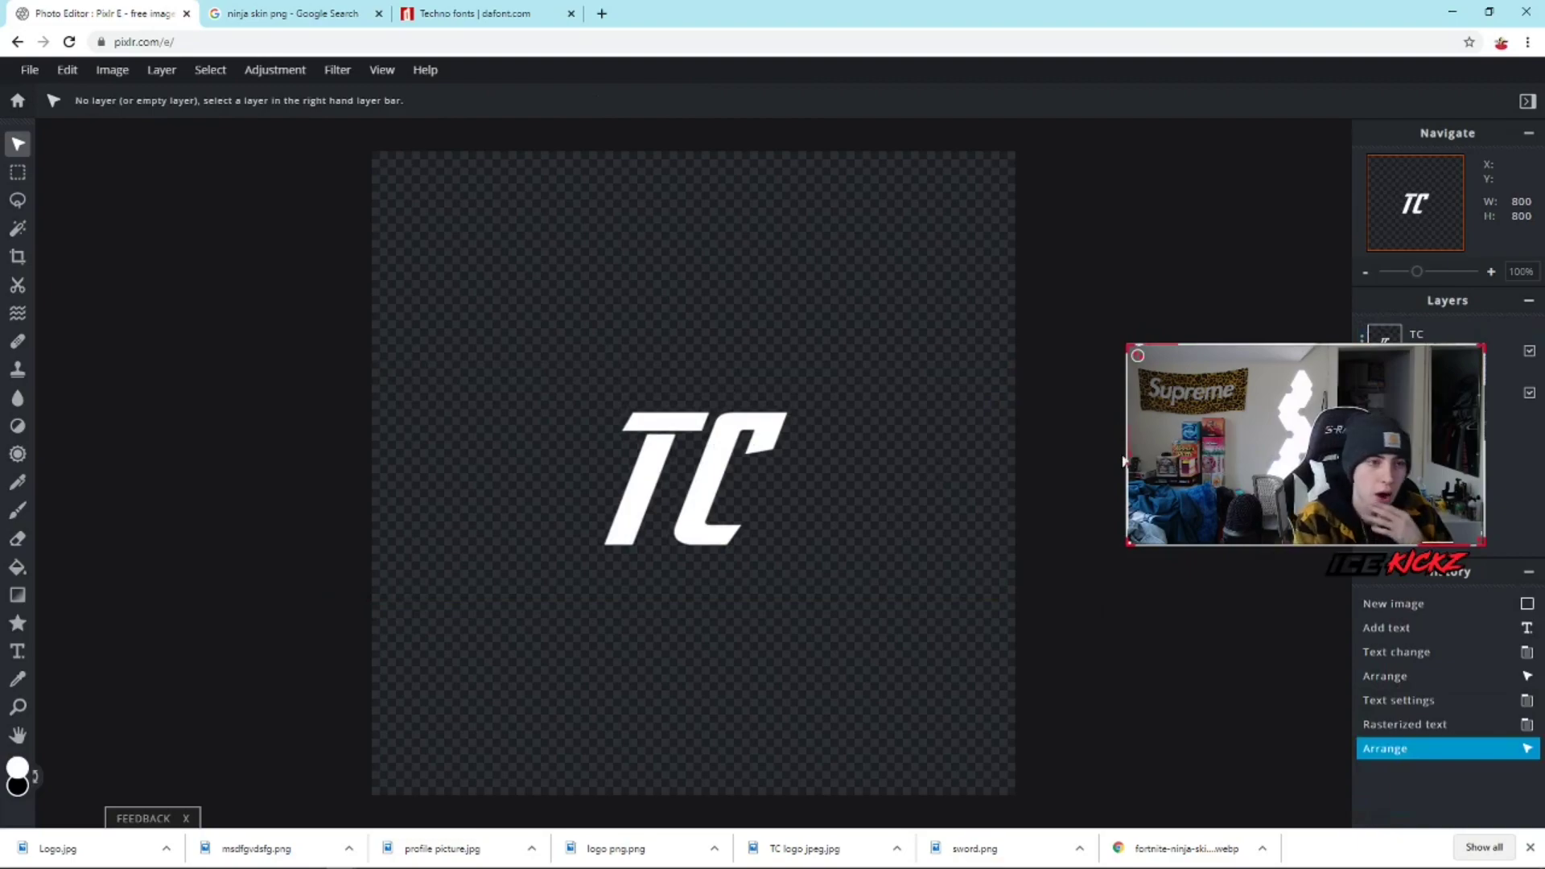
left_click(29, 71)
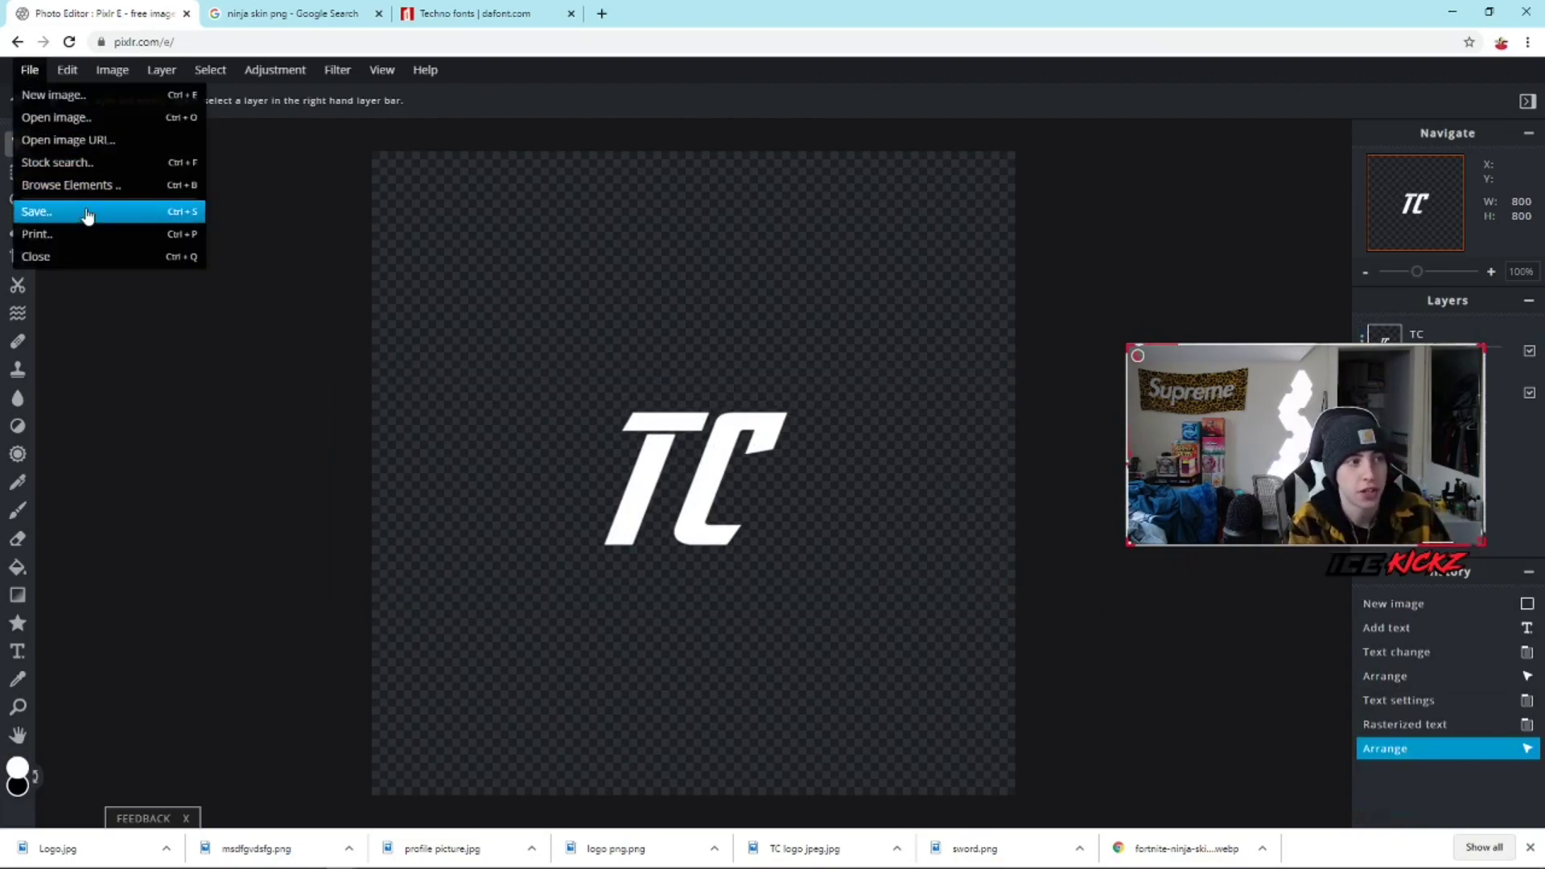
left_click(83, 207)
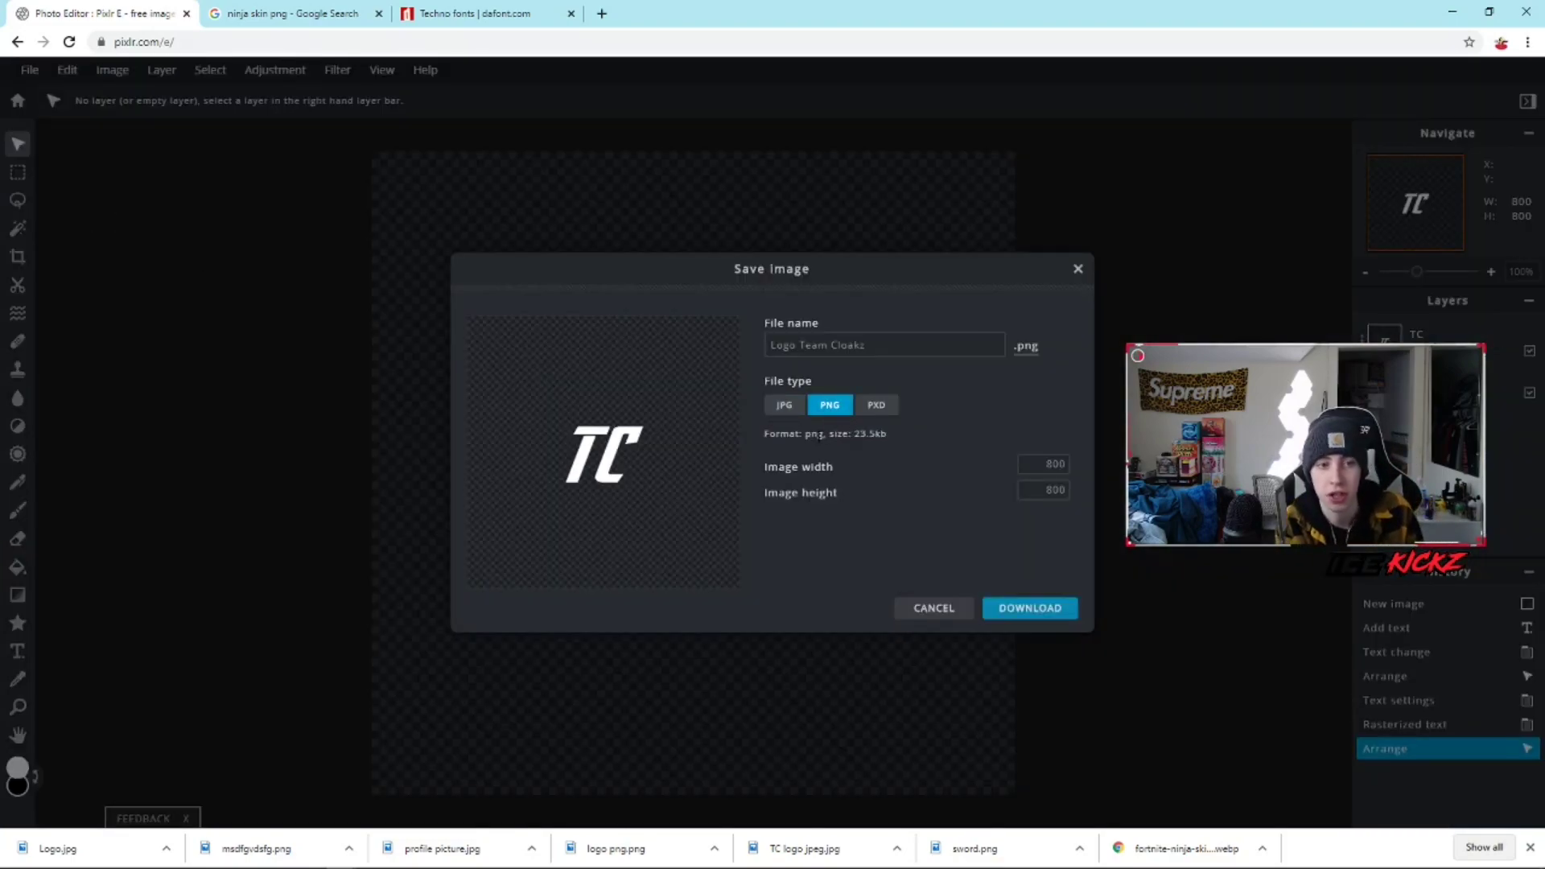
left_click(930, 620)
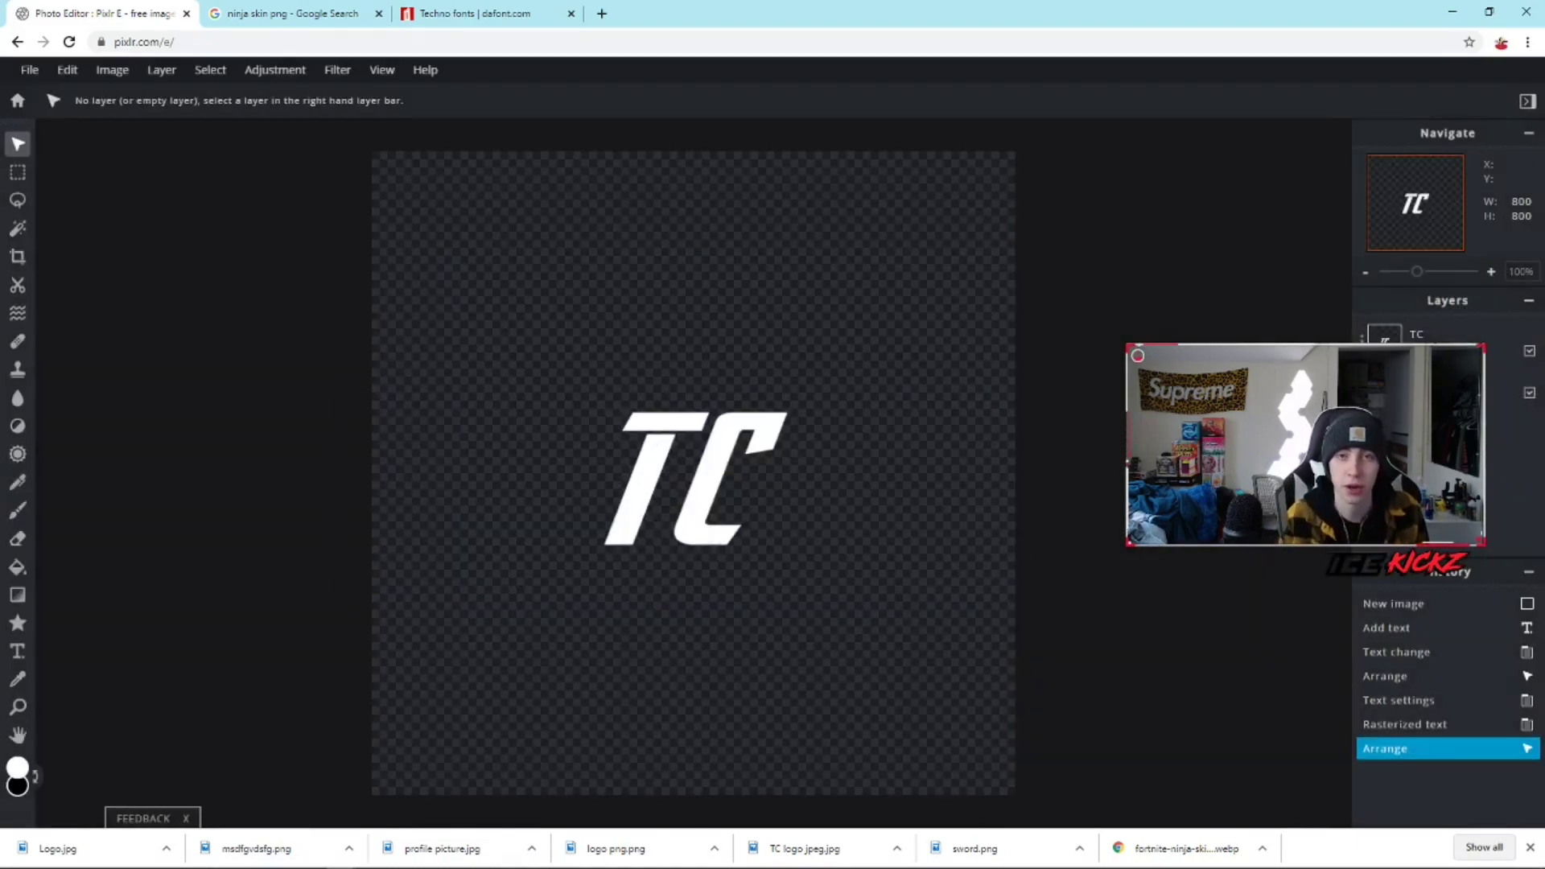